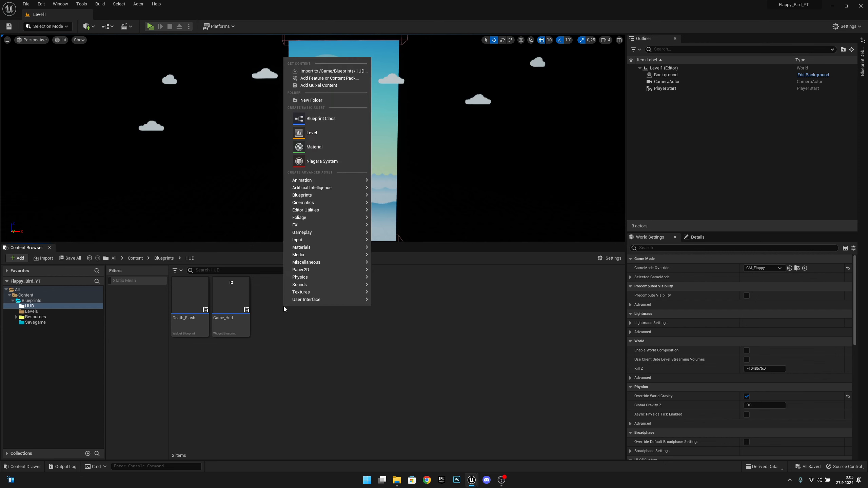
# Create a blueprint class based on UserWidget in the HUD folder and name it Gameover
pyautogui.click(319, 119)
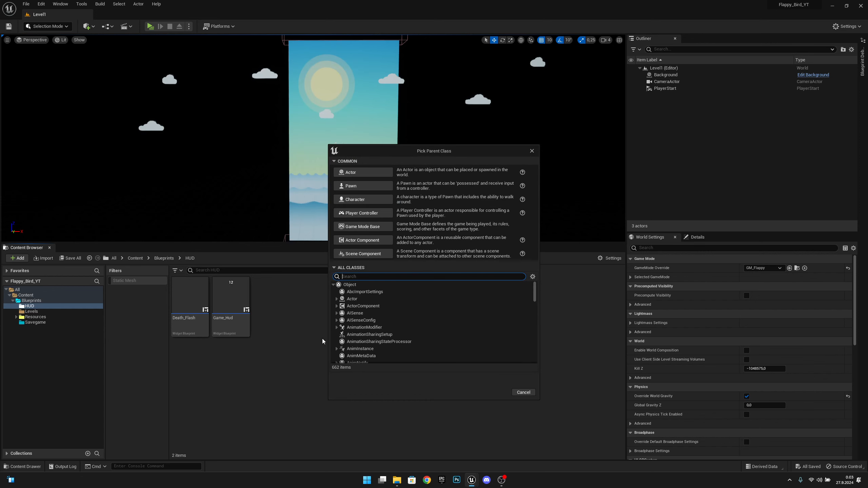
pyautogui.write('user widg')
pyautogui.click(365, 305)
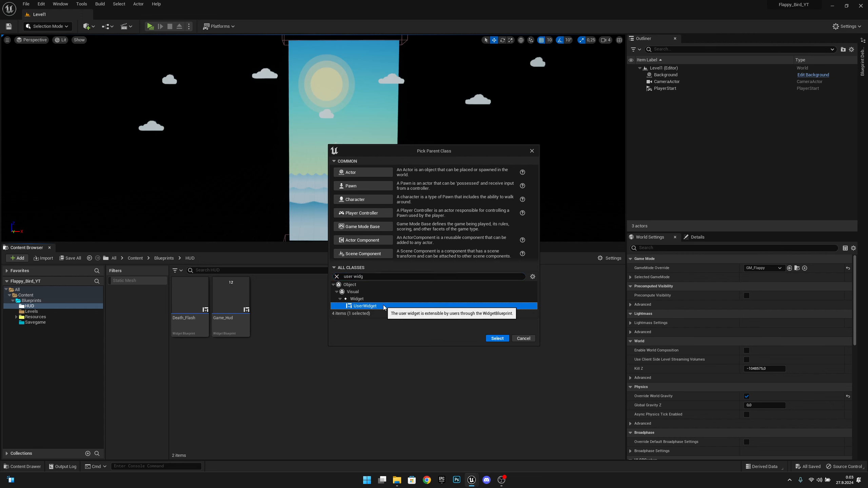
pyautogui.click(493, 338)
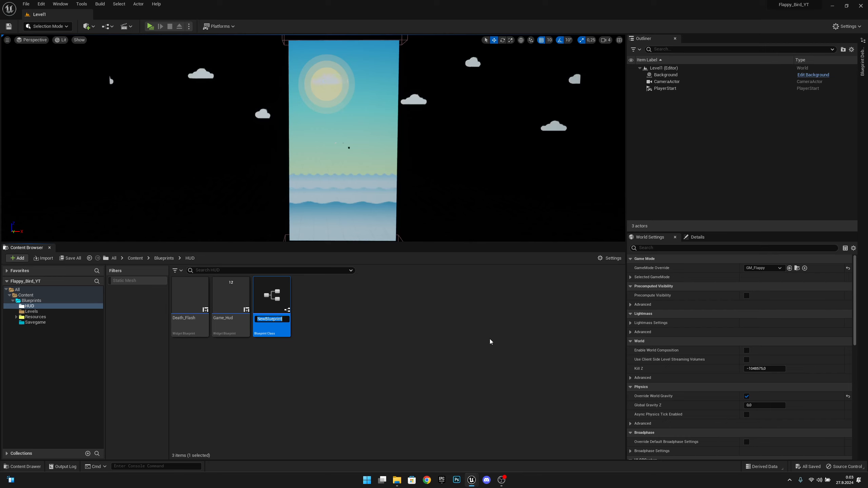
pyautogui.write('Gameover')
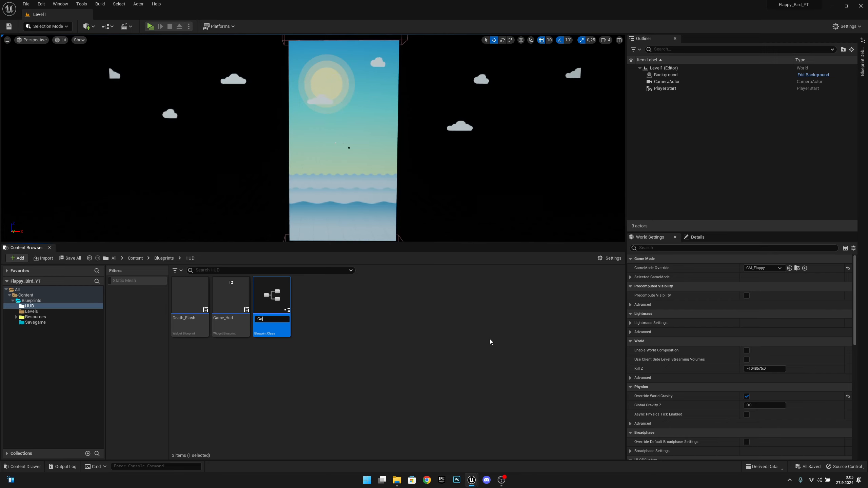
pyautogui.press('Return')
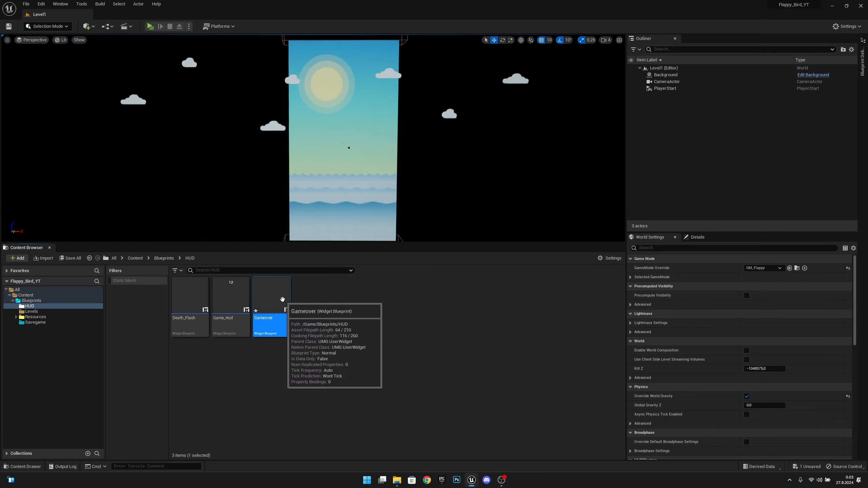
# Open the Gameover widget and add a Canvas Panel as its root element
pyautogui.doubleClick(286, 304)
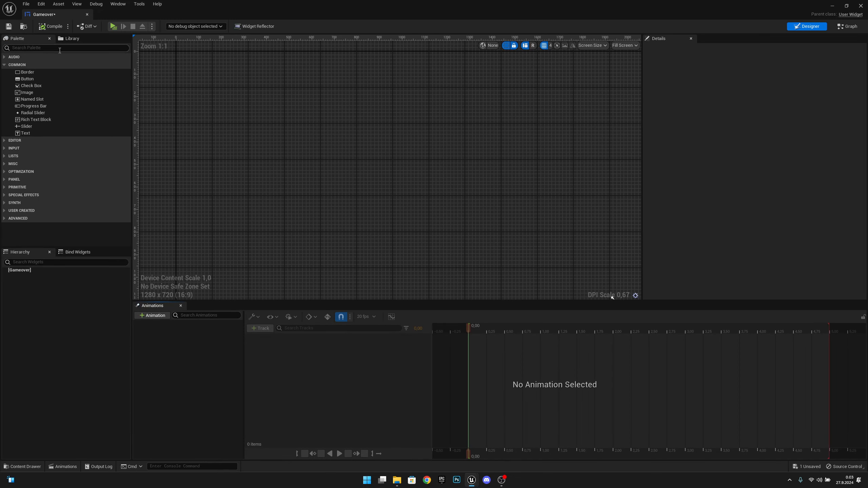
pyautogui.click(60, 48)
pyautogui.write('canvas')
pyautogui.moveTo(54, 64); pyautogui.dragTo(391, 130)
pyautogui.scroll(-1, 425, 148)
# Set the widget designer's preview to a custom size of 720 wide by 1280 high
pyautogui.click(636, 46)
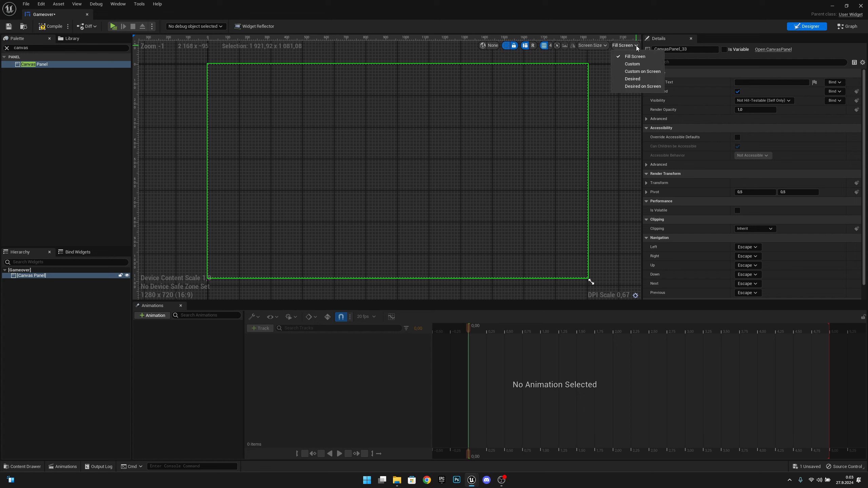
pyautogui.click(636, 65)
pyautogui.click(598, 45)
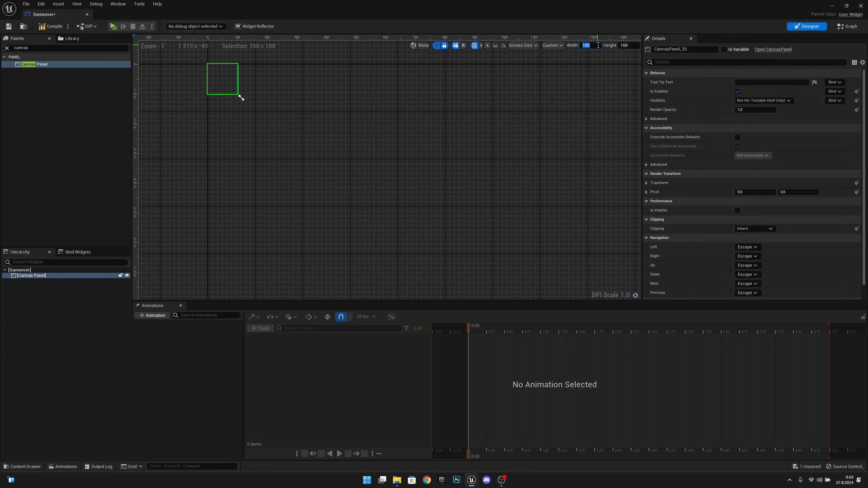
pyautogui.write('720')
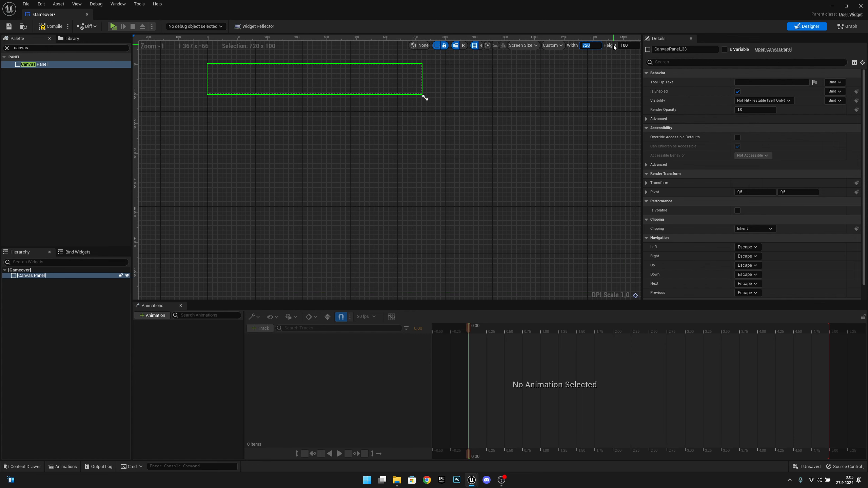
pyautogui.click(625, 44)
pyautogui.write('1280')
pyautogui.press('Return')
pyautogui.scroll(-4, 426, 186)
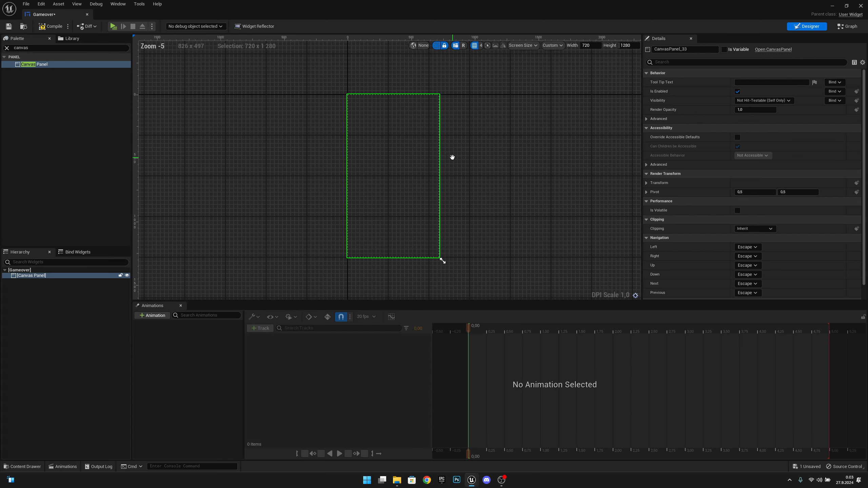
pyautogui.scroll(1, 429, 153)
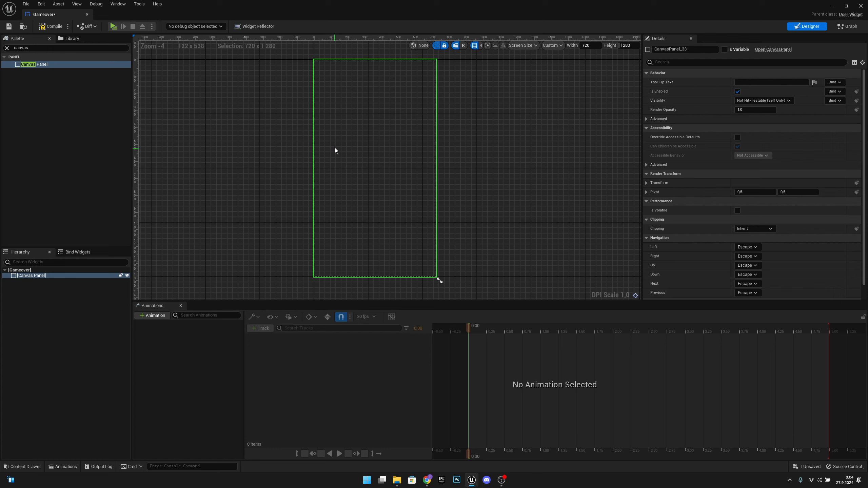
# Find the Border widget in the palette and place one on the canvas panel
pyautogui.click(33, 47)
pyautogui.write('border')
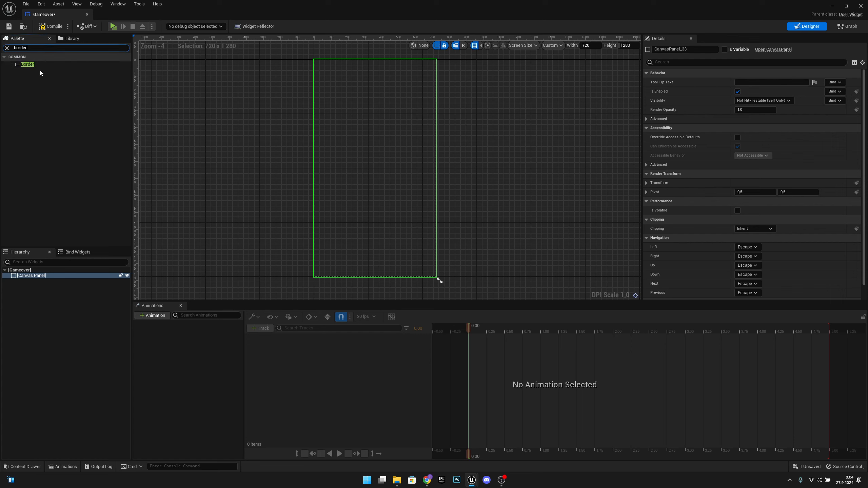
pyautogui.moveTo(31, 64); pyautogui.dragTo(364, 163)
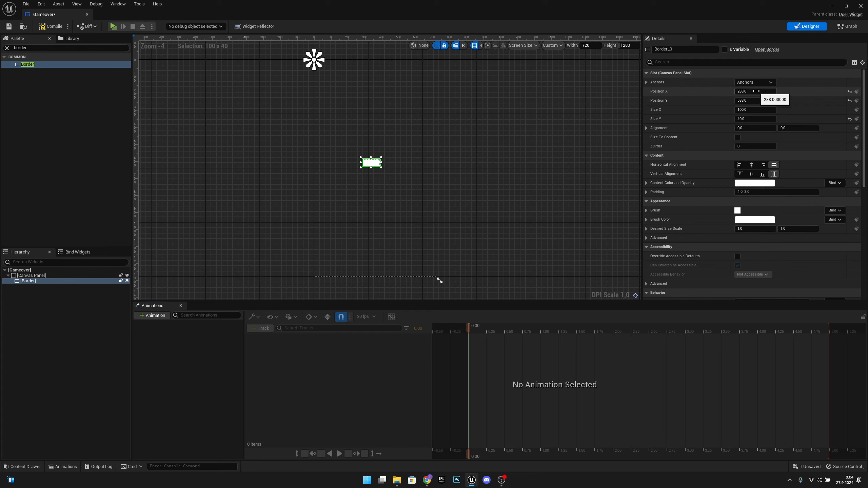
# Resize the border to 300 in X and 400 in Y
pyautogui.click(749, 110)
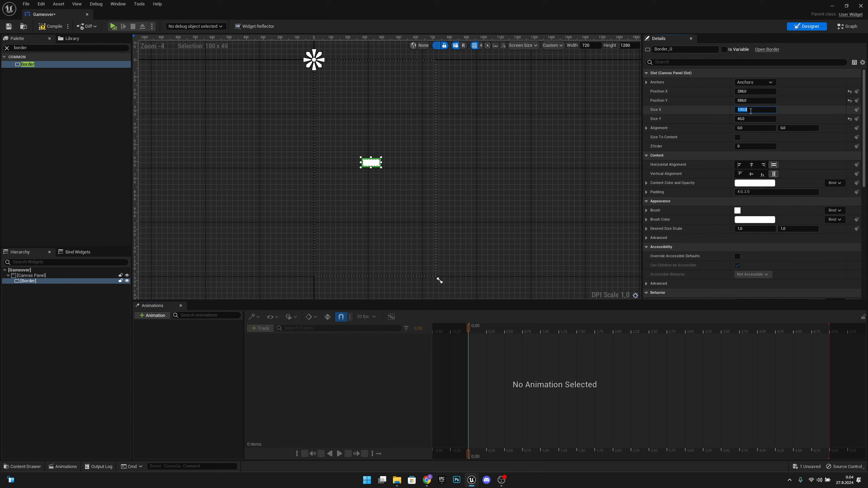
pyautogui.write('300')
pyautogui.press('Return')
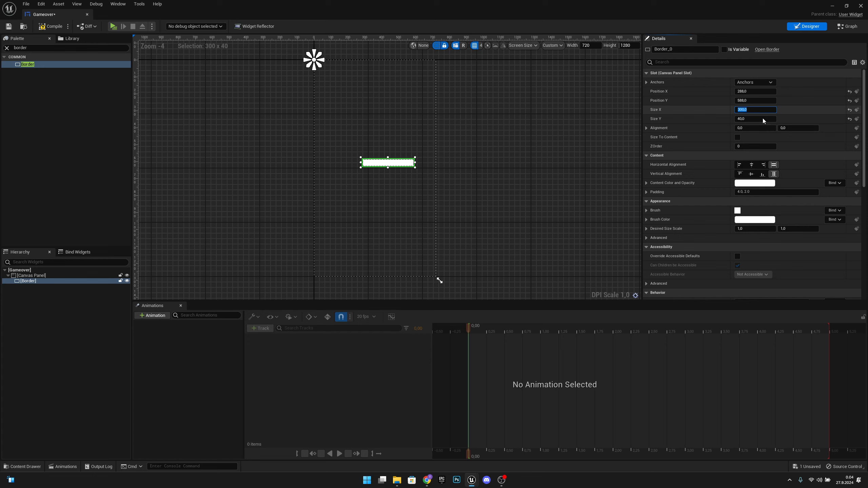
pyautogui.click(758, 120)
pyautogui.write('4')
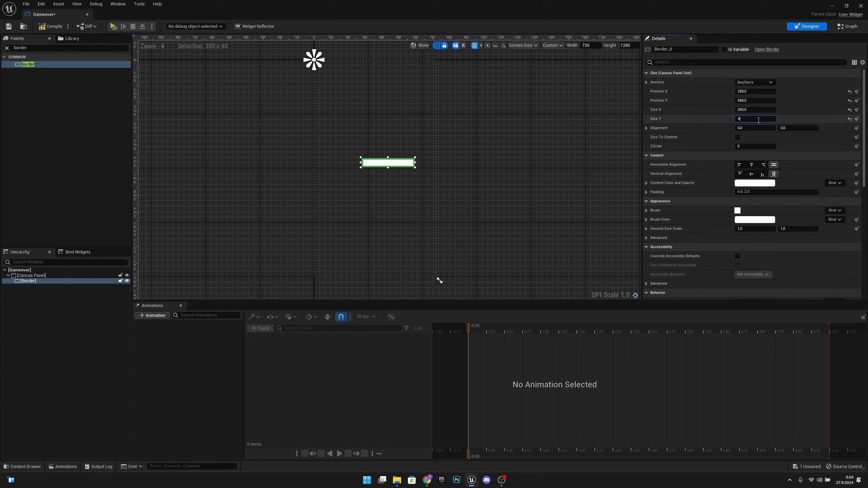
pyautogui.write('00')
pyautogui.press('Return')
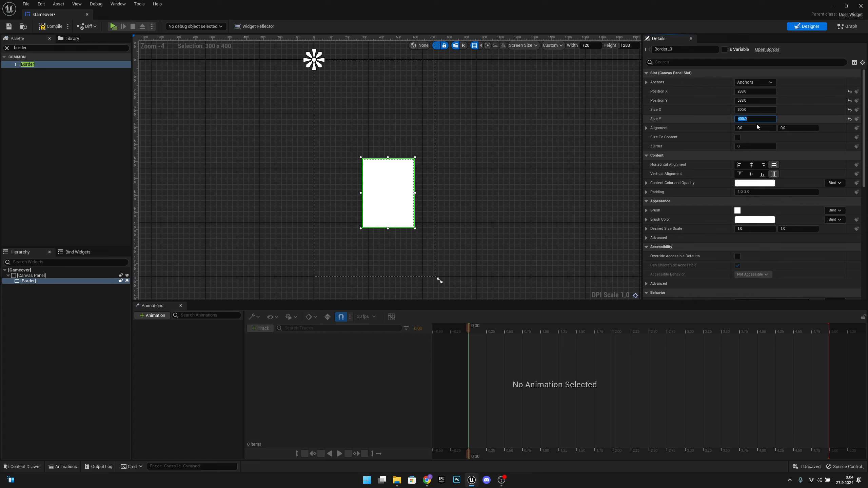
# Anchor the border to the center of the canvas and set both its alignment values to 0,5
pyautogui.click(754, 128)
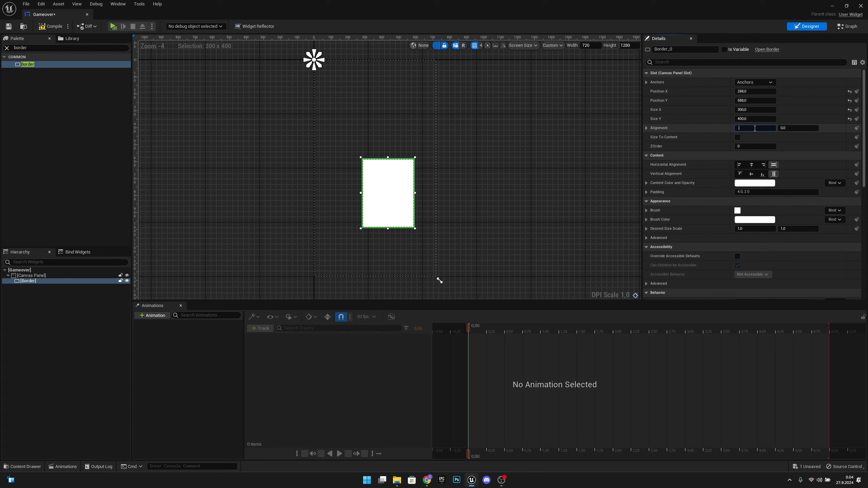
pyautogui.press('Return')
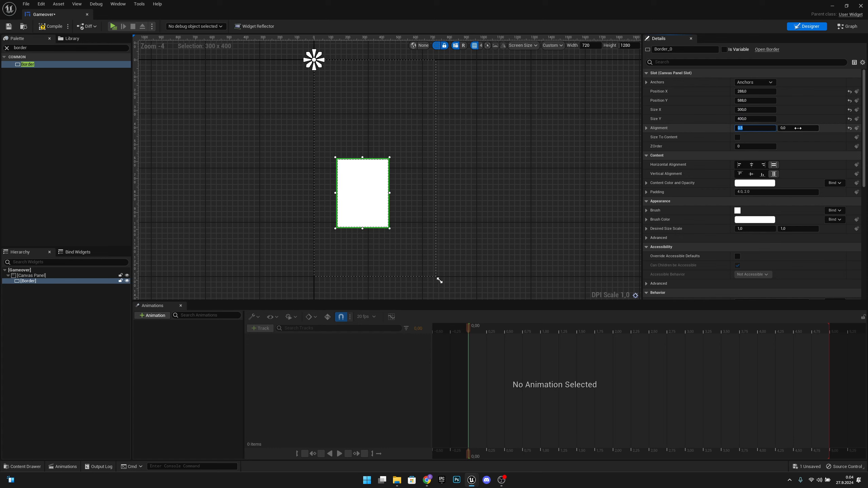
pyautogui.click(764, 83)
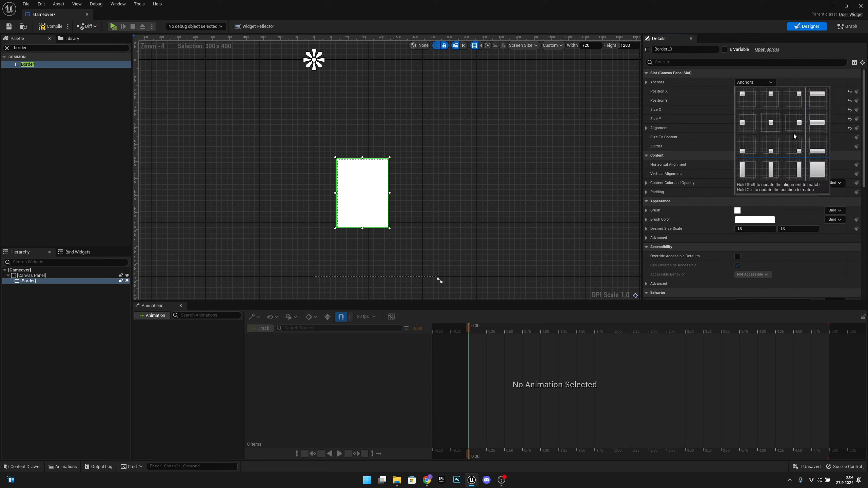
pyautogui.click(771, 122)
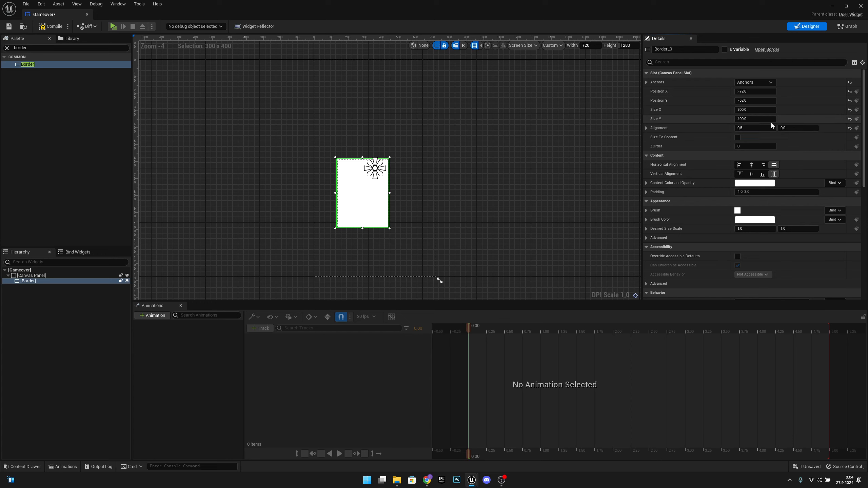
pyautogui.click(799, 129)
pyautogui.write('0,5')
pyautogui.press('Return')
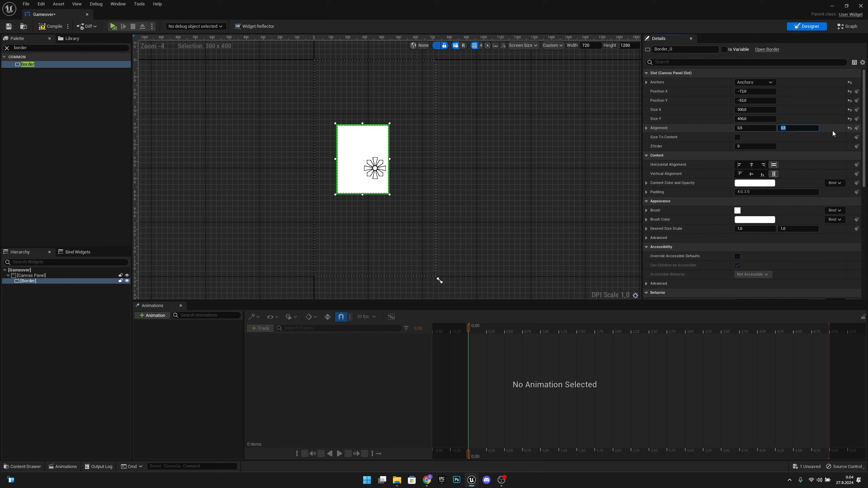
# Center the border on the canvas by setting its X and Y position to 0
pyautogui.click(753, 92)
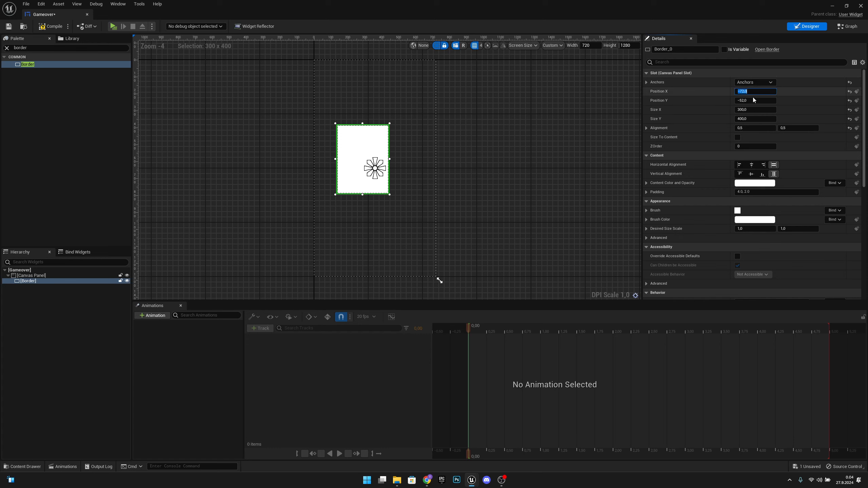
pyautogui.write('0')
pyautogui.press('Tab')
pyautogui.write('0')
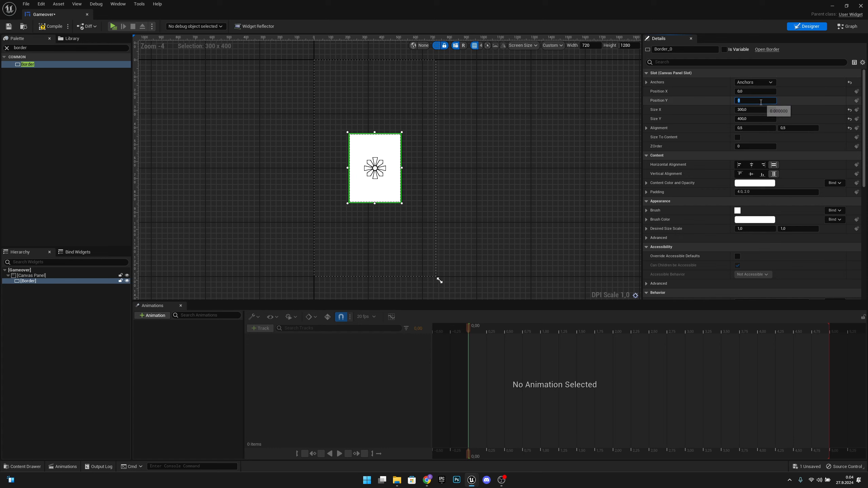
# Pick a muted tan brush color for the border, with hue about 40, saturation about 0,57 and value about 0,58
pyautogui.click(646, 210)
pyautogui.scroll(-2, 779, 243)
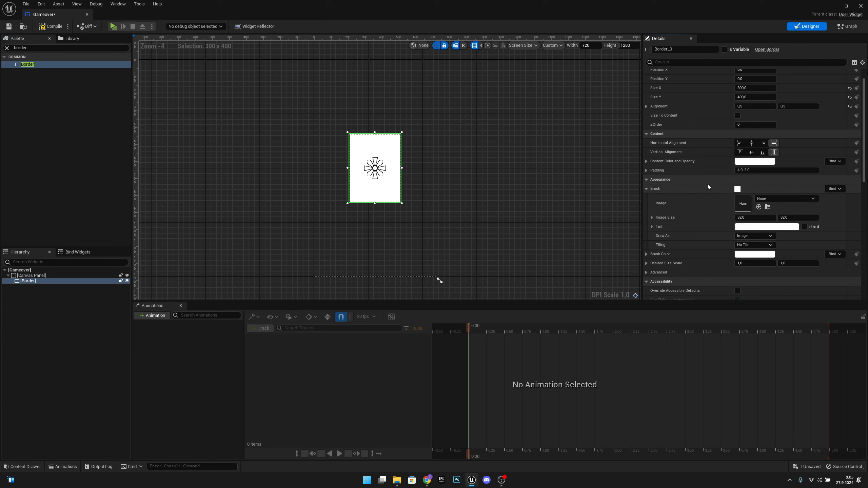
pyautogui.scroll(-2, 726, 215)
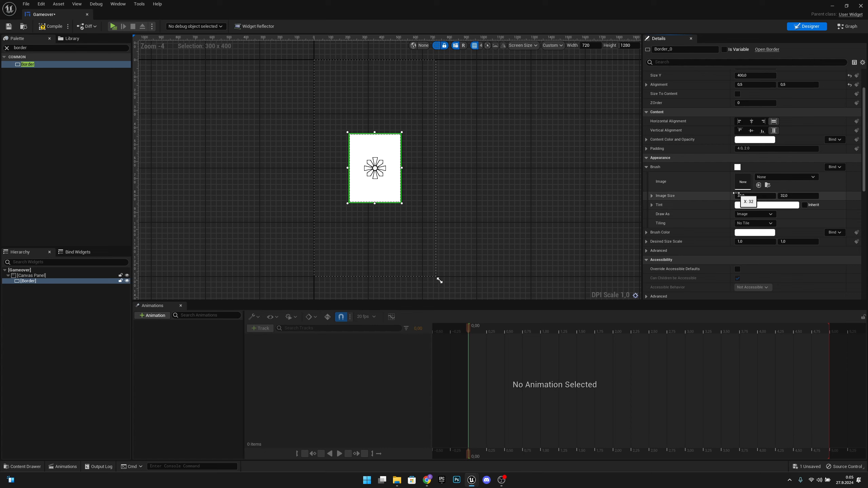
pyautogui.click(647, 233)
pyautogui.scroll(-3, 744, 211)
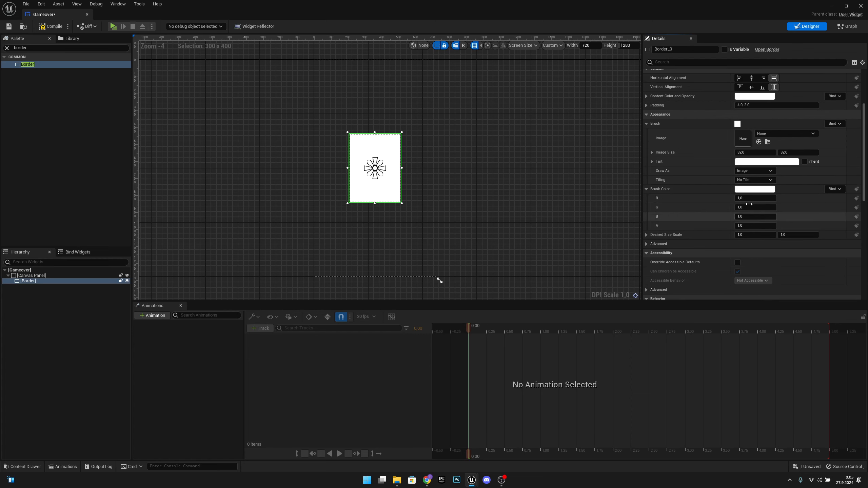
pyautogui.click(644, 189)
pyautogui.click(743, 191)
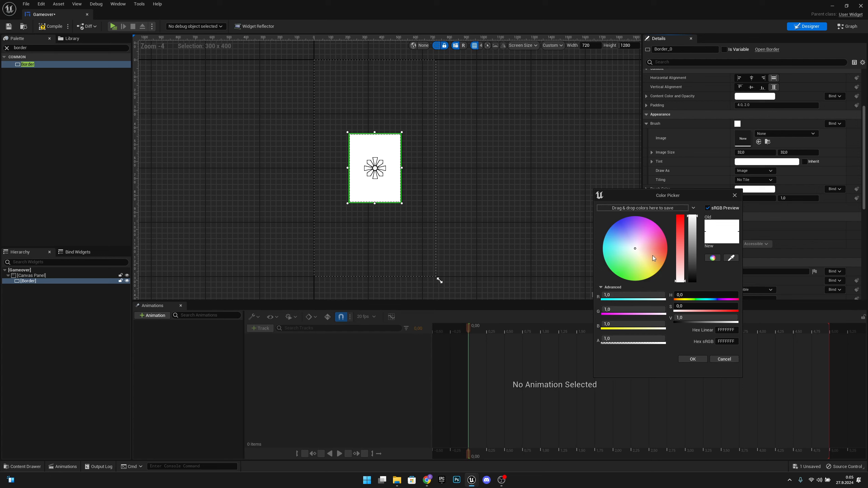
pyautogui.moveTo(637, 254); pyautogui.dragTo(649, 261)
pyautogui.click(694, 234)
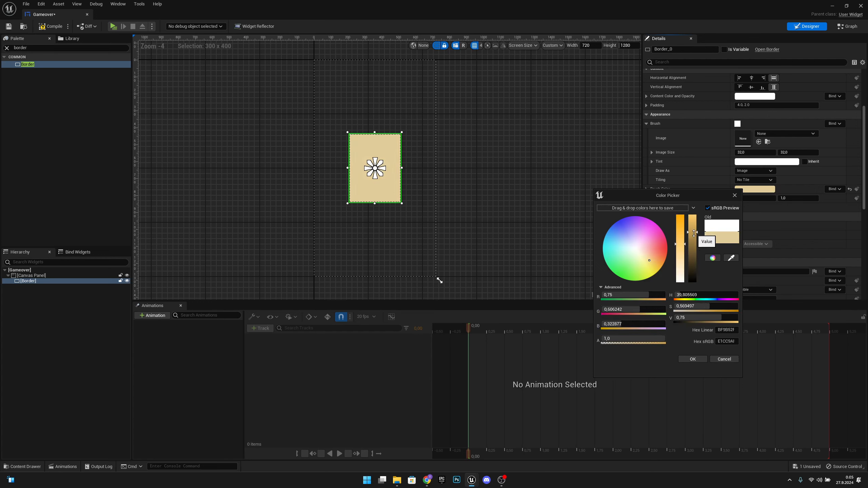
pyautogui.moveTo(693, 233); pyautogui.dragTo(691, 244)
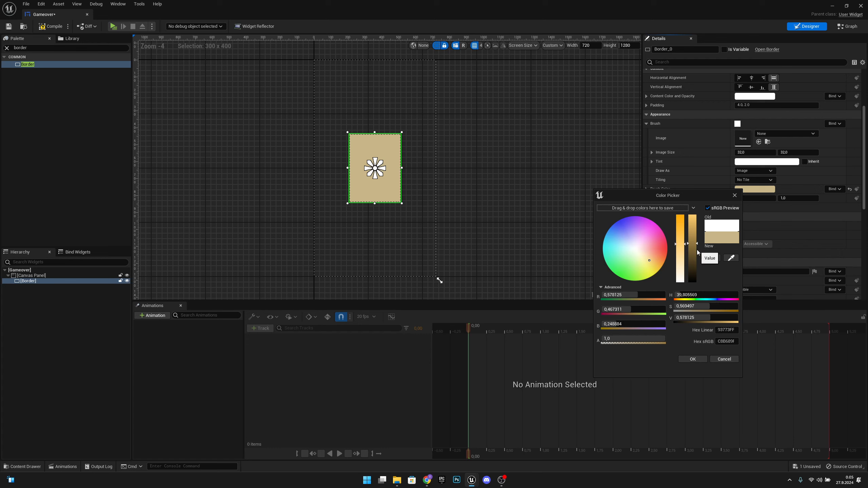
# Check the score panel's look in the Flappy Bird game in Chrome and return to the Unreal Editor
pyautogui.click(427, 480)
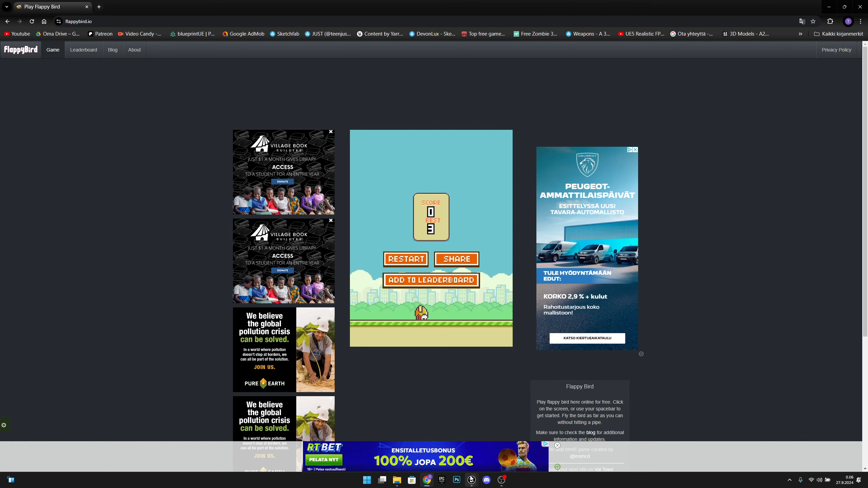
pyautogui.moveTo(472, 480)
pyautogui.click(527, 443)
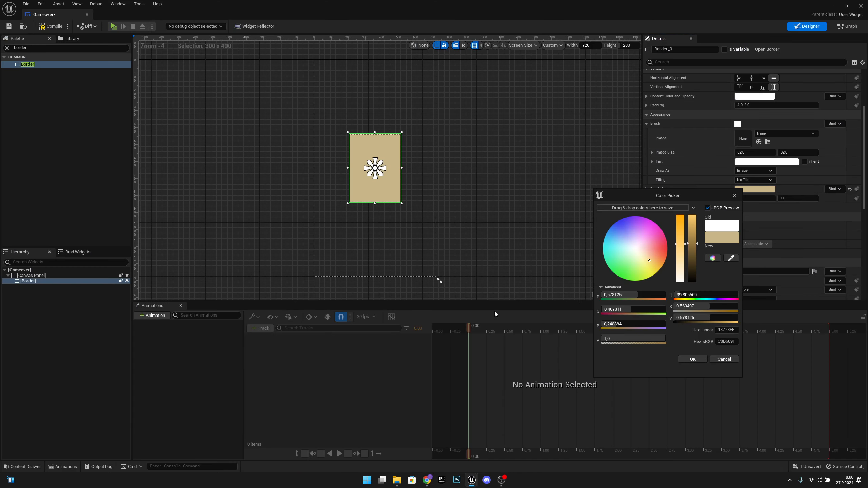
# Accept the tan brush color and set the border's brush to draw as a Rounded Box
pyautogui.click(693, 359)
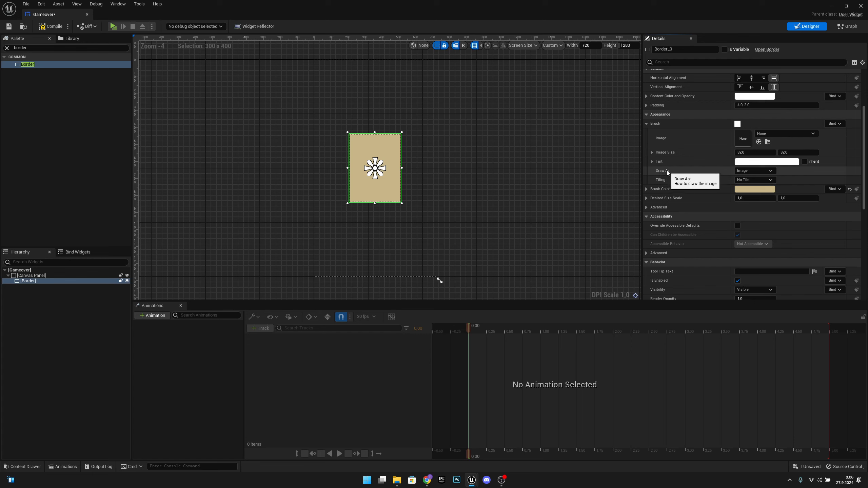
pyautogui.click(746, 171)
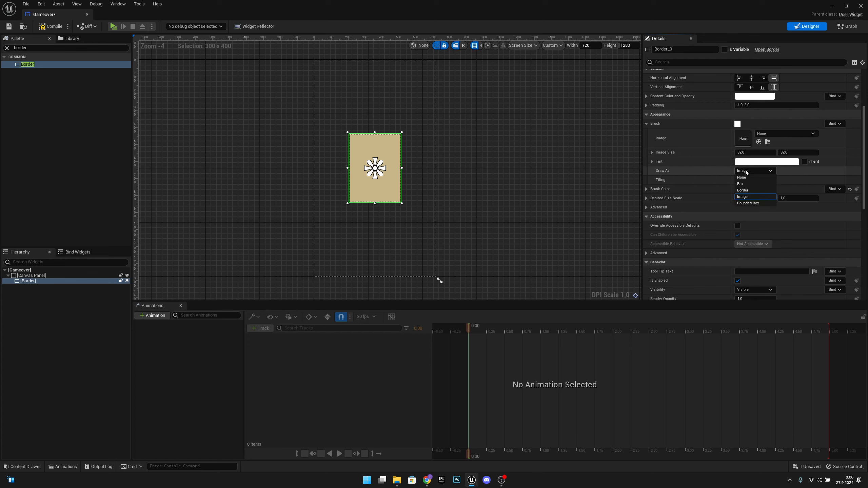
pyautogui.click(758, 204)
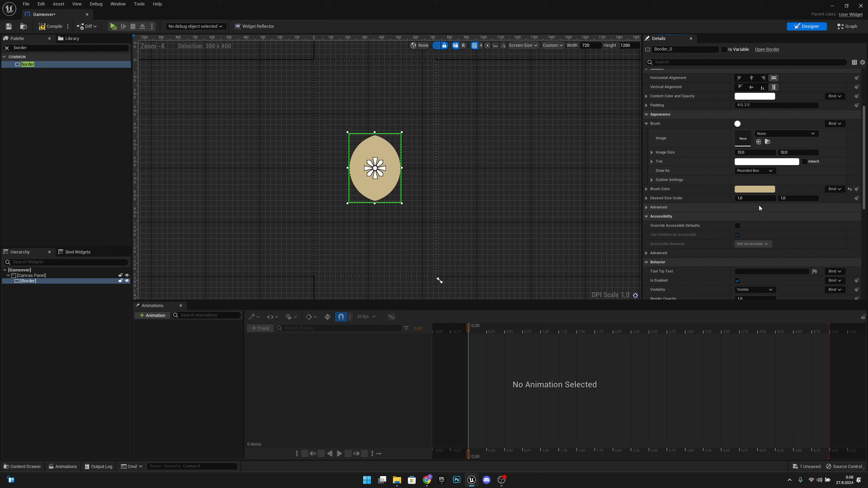
# Set all four corner radii of the border's rounded brush outline to 25
pyautogui.click(651, 179)
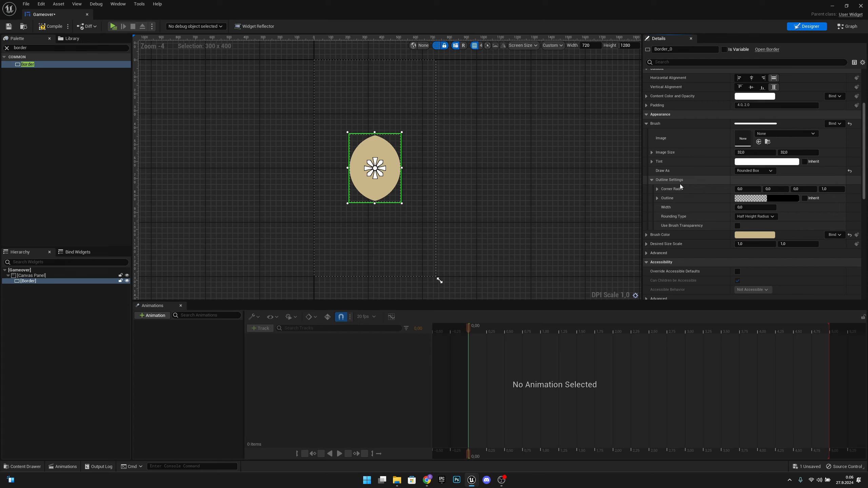
pyautogui.click(754, 189)
pyautogui.write('25')
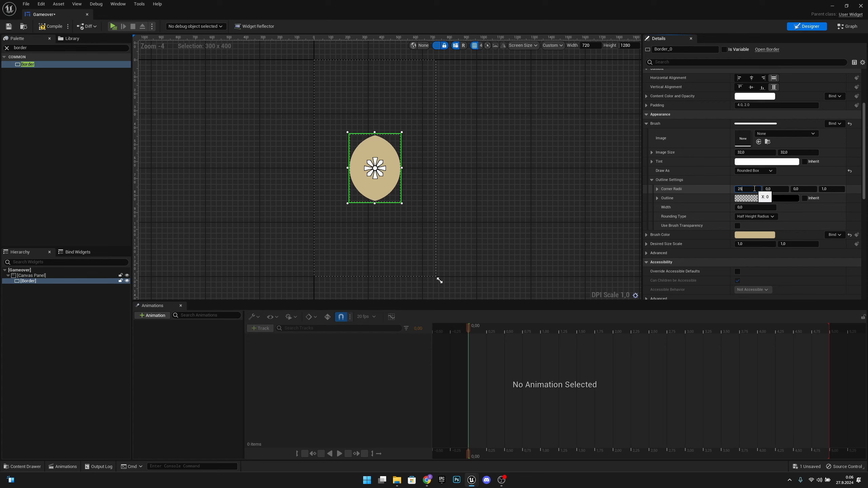
pyautogui.click(780, 191)
pyautogui.click(796, 189)
pyautogui.click(824, 190)
pyautogui.write('25')
pyautogui.press('Return')
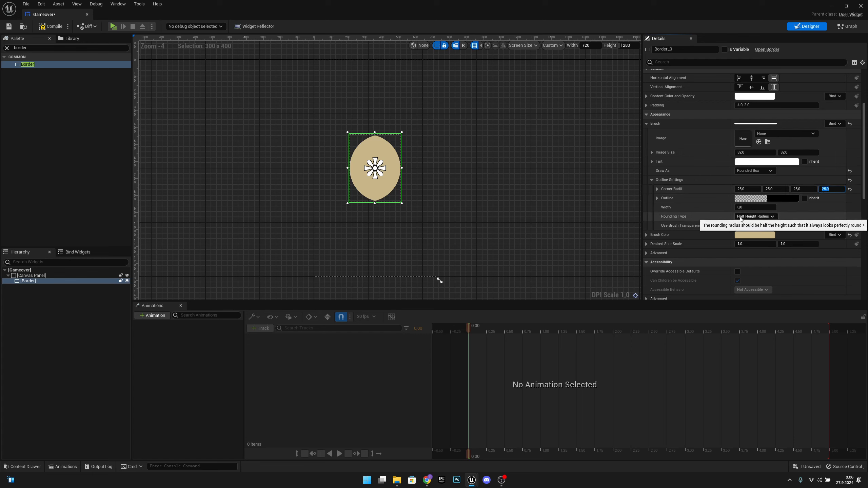
# Change the border outline's rounding type to Fixed Radius
pyautogui.click(753, 216)
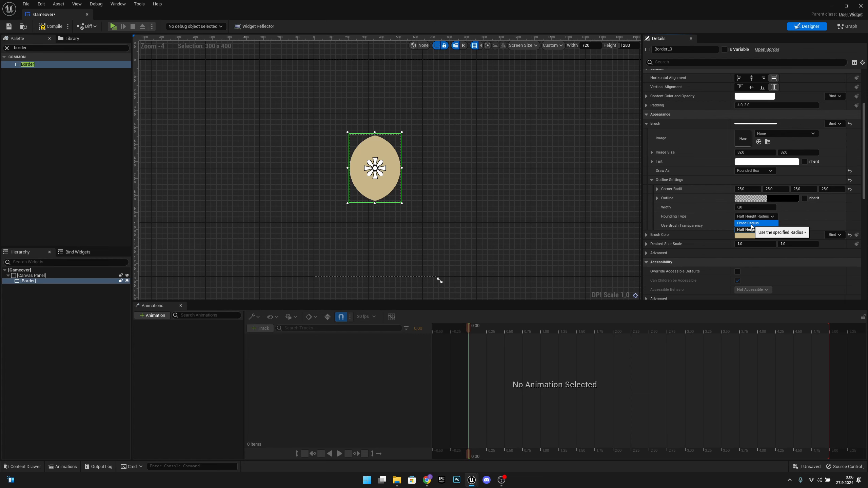
pyautogui.click(738, 223)
pyautogui.scroll(2, 438, 279)
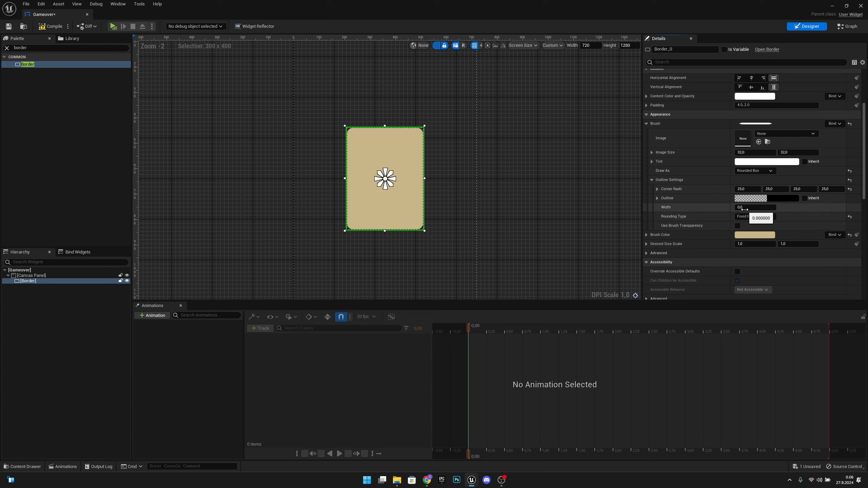
# Give the border an opaque black outline with width 5 and color alpha 1
pyautogui.click(744, 209)
pyautogui.press('Return')
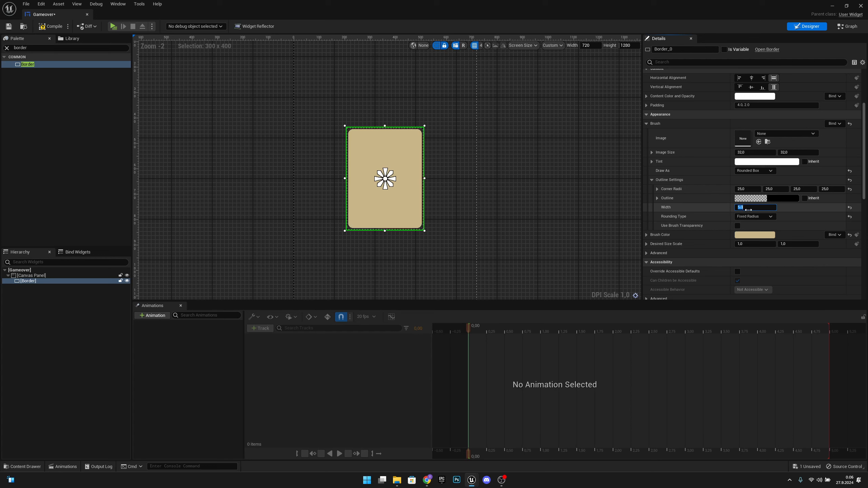
pyautogui.click(758, 200)
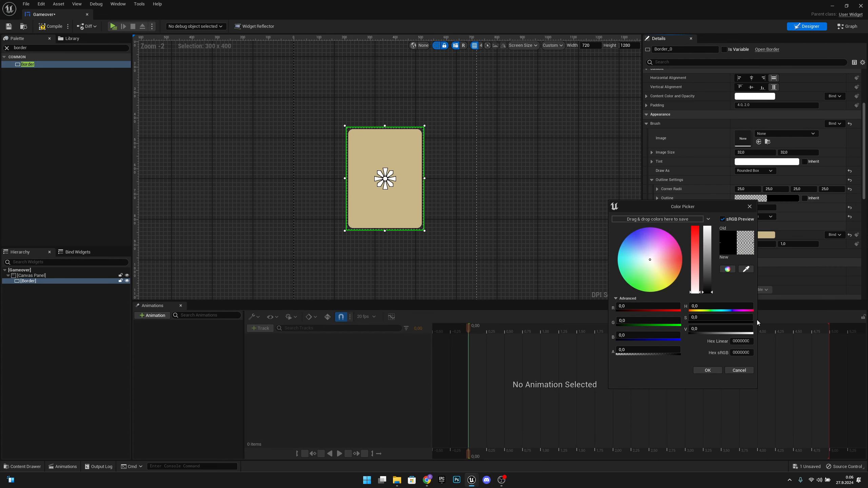
pyautogui.moveTo(624, 349); pyautogui.dragTo(680, 350)
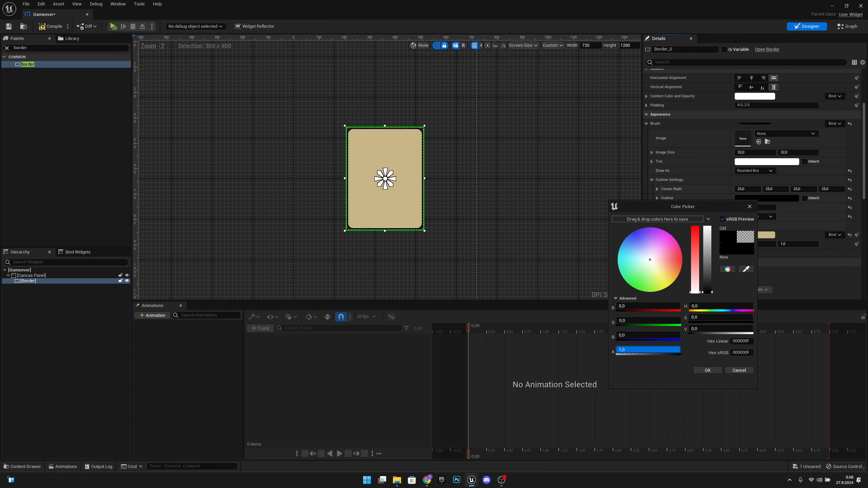
pyautogui.click(712, 372)
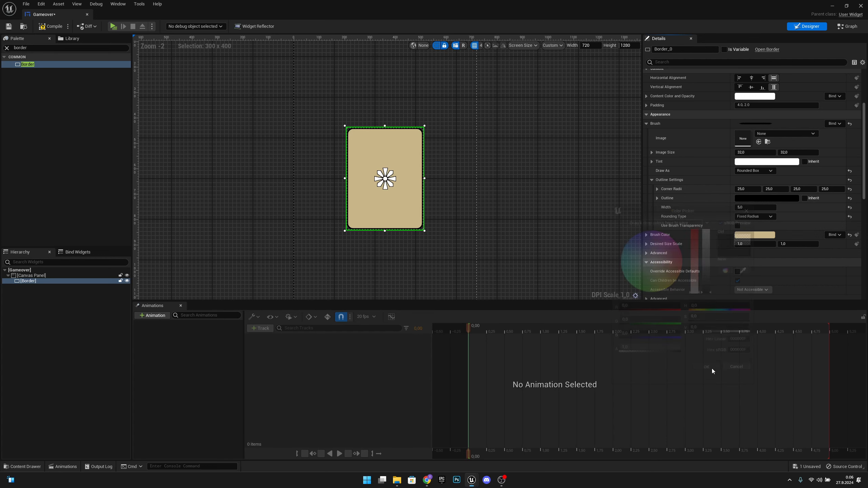
pyautogui.click(445, 240)
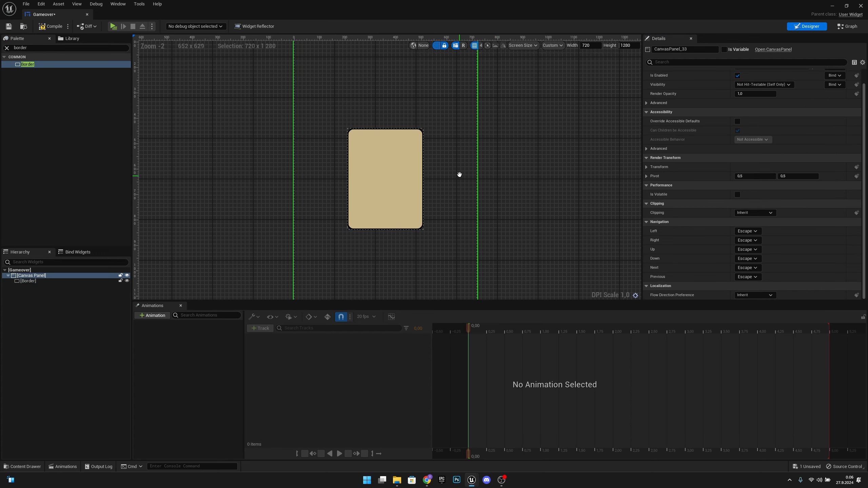
pyautogui.moveTo(460, 174); pyautogui.dragTo(467, 166, button='right')
# Find the Vertical Box widget and add it inside the border
pyautogui.click(37, 281)
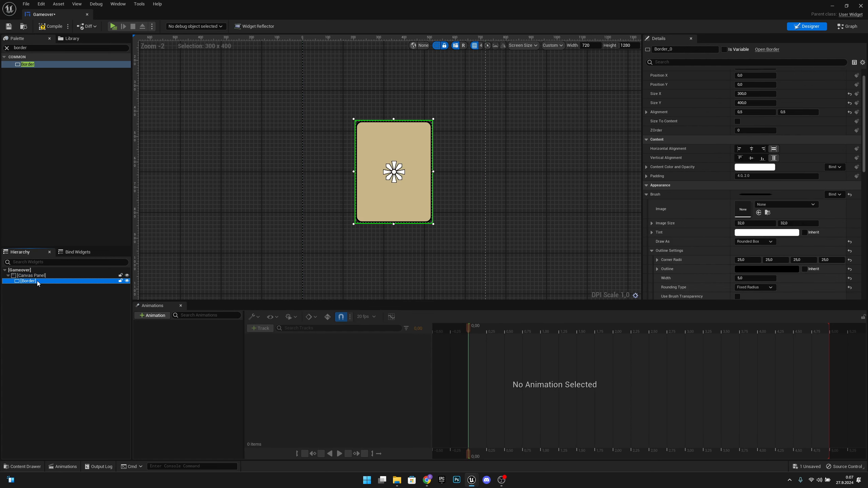
pyautogui.click(44, 47)
pyautogui.write('v')
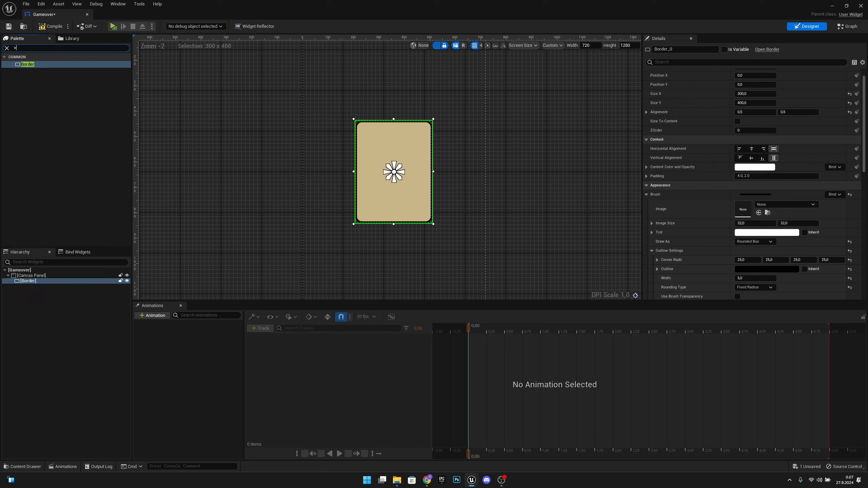
pyautogui.write('ert')
pyautogui.moveTo(44, 64); pyautogui.dragTo(381, 168)
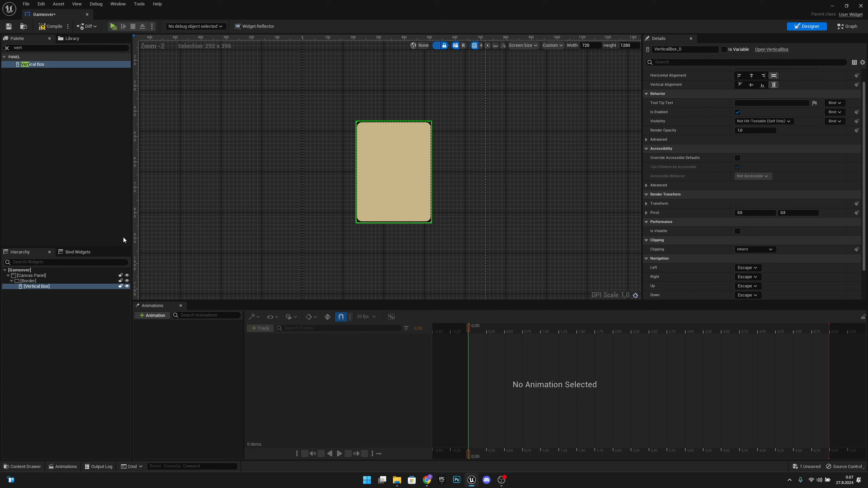
# Find the Size Box widget and add it inside the Vertical Box
pyautogui.doubleClick(23, 48)
pyautogui.write('size')
pyautogui.moveTo(29, 64); pyautogui.dragTo(44, 286)
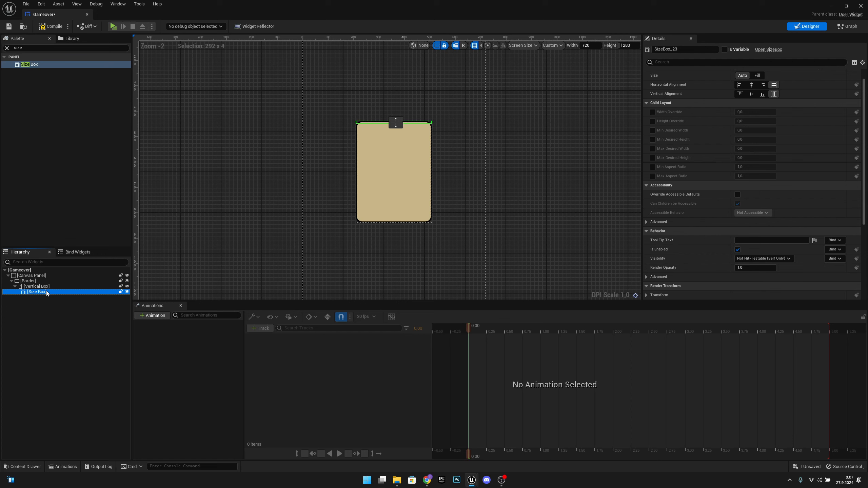
pyautogui.click(424, 357)
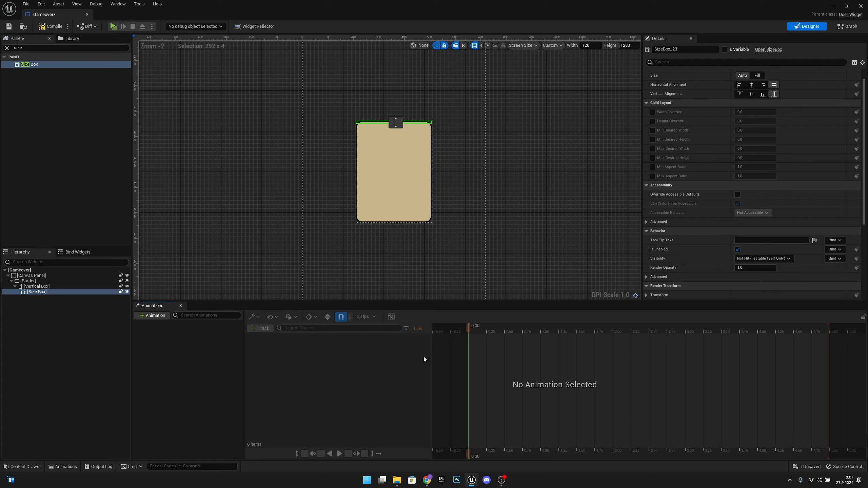
# Add a Text widget inside the Size Box and rename it Highscore_Text
pyautogui.click(44, 48)
pyautogui.write('text')
pyautogui.moveTo(26, 71); pyautogui.dragTo(44, 298)
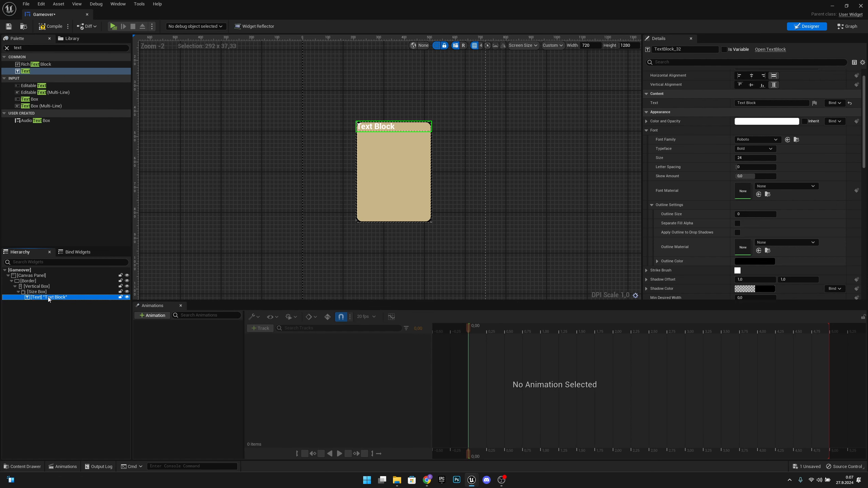
pyautogui.doubleClick(48, 297)
pyautogui.write('Hi')
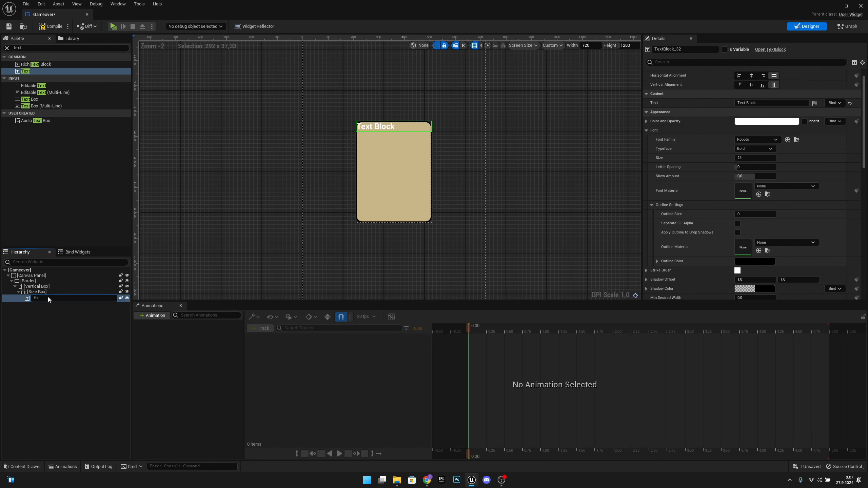
pyautogui.write('ghscore_Text')
pyautogui.press('Return')
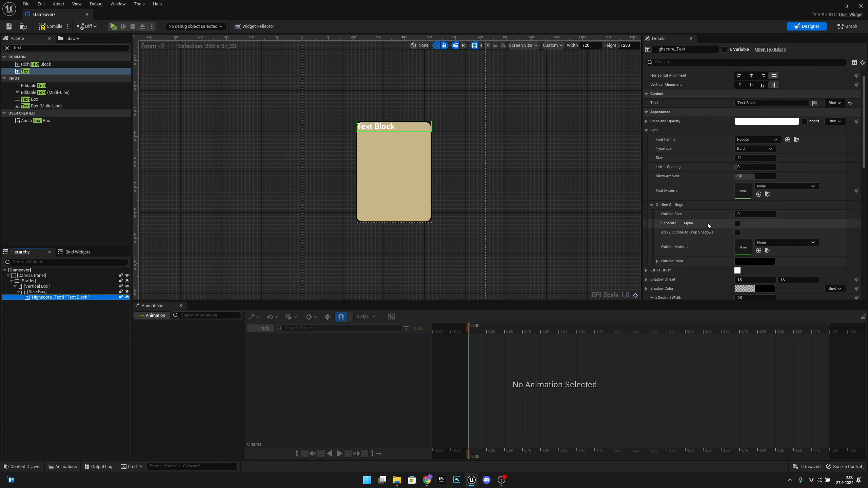
# Set the Highscore_Text font size to 26 and its outline size to 5
pyautogui.click(758, 158)
pyautogui.write('2')
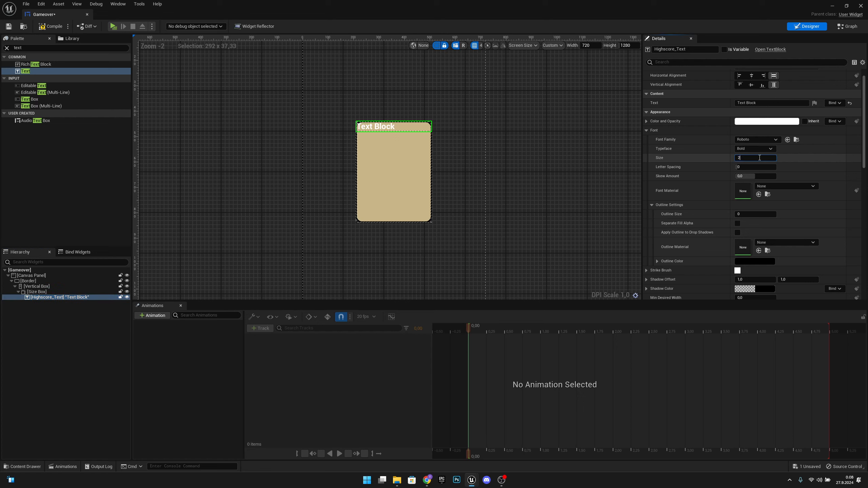
pyautogui.press('Return')
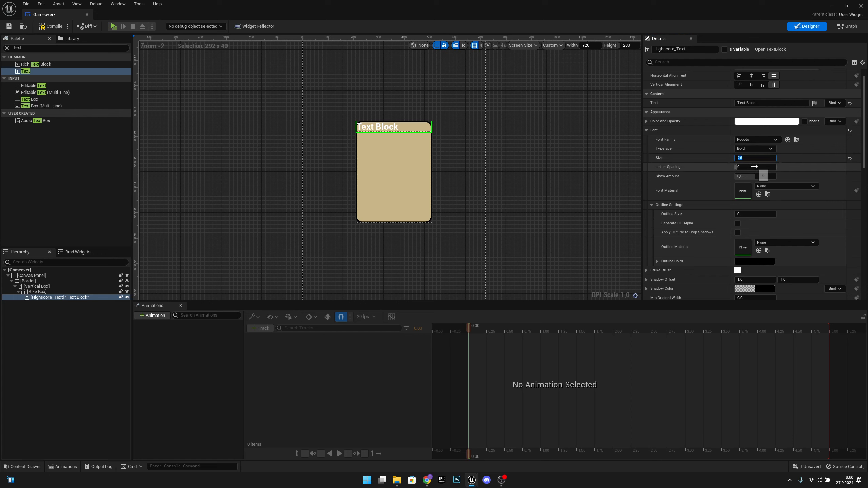
pyautogui.click(746, 214)
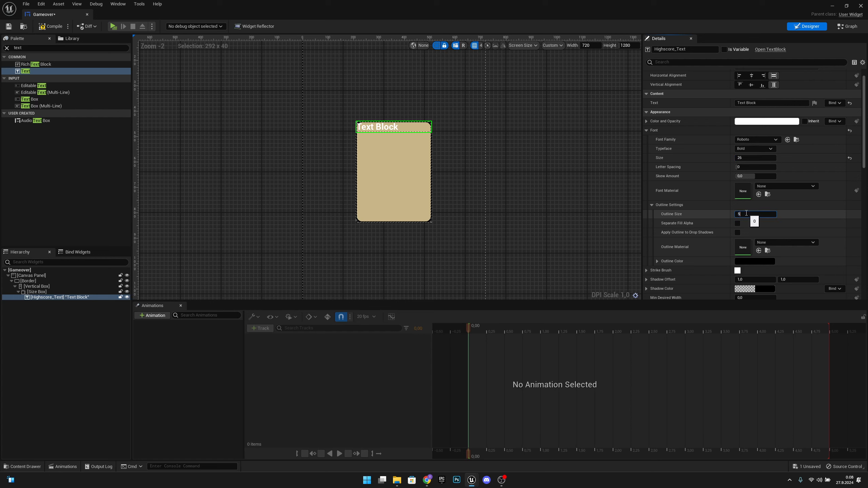
pyautogui.press('Return')
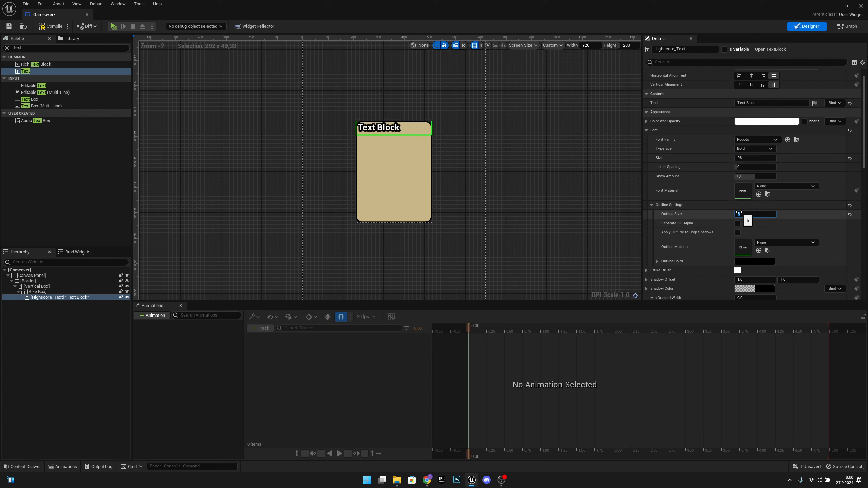
# Set the Highscore_Text content to "Highscore" and center its justification
pyautogui.click(758, 104)
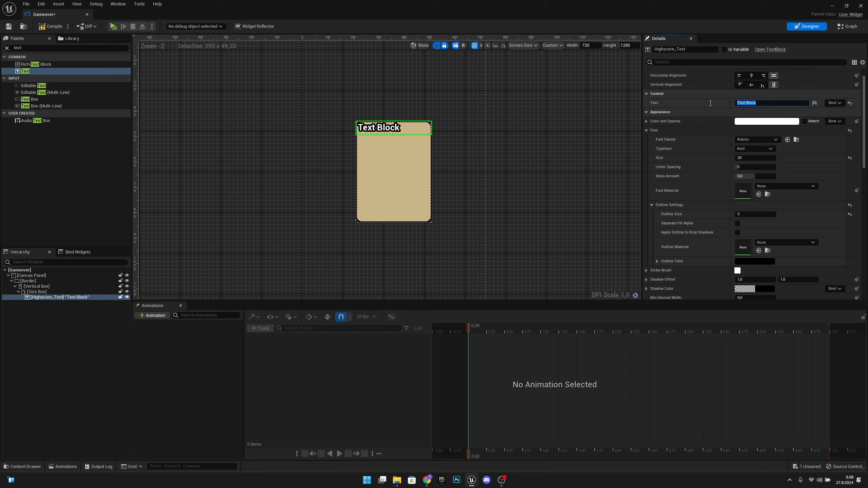
pyautogui.write('High')
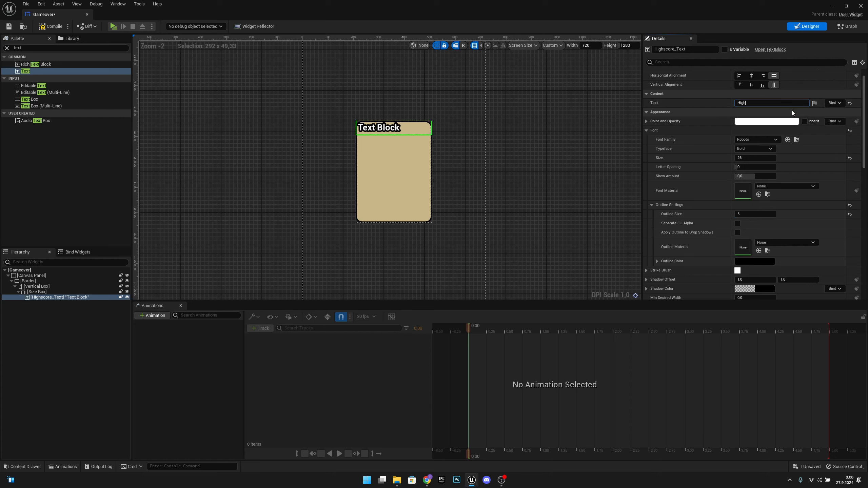
pyautogui.write('score')
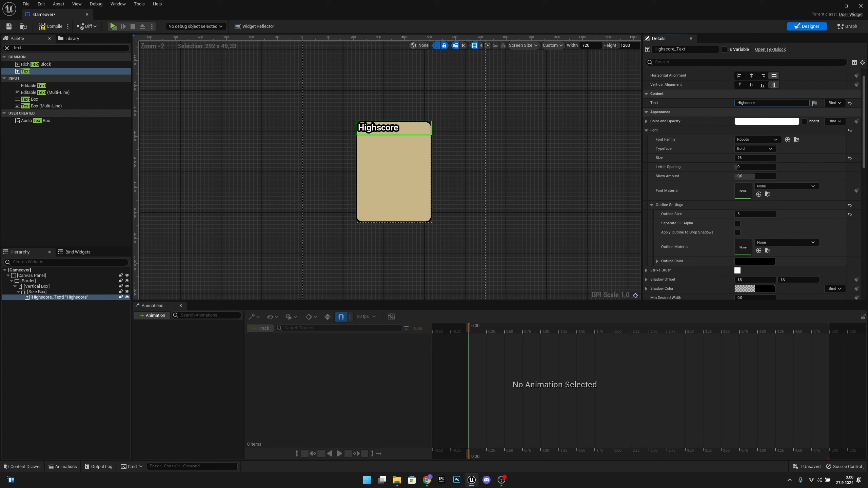
pyautogui.scroll(-4, 793, 189)
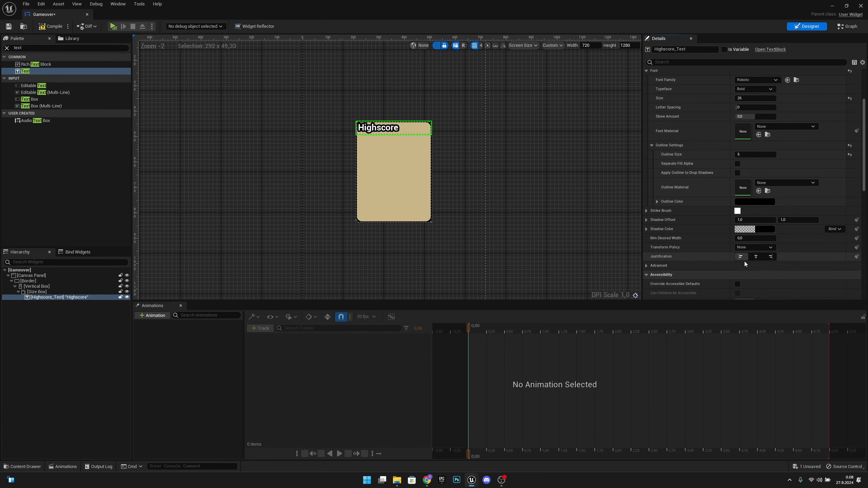
pyautogui.click(758, 256)
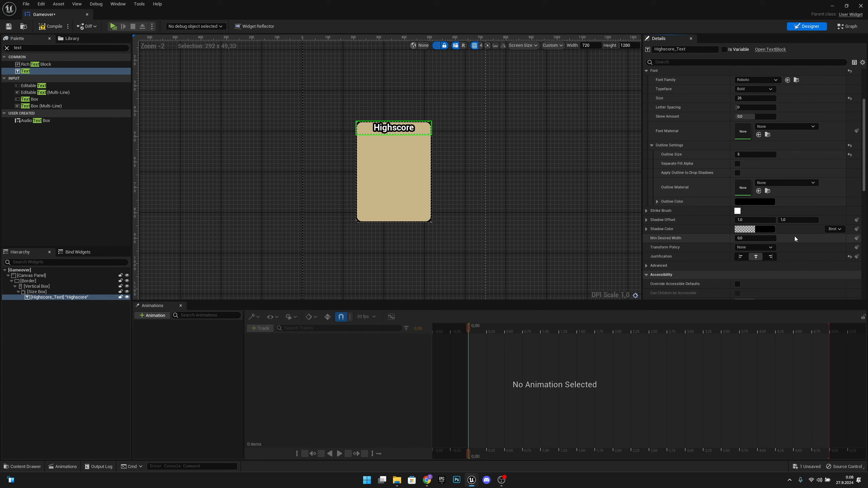
# Set the top padding of the Size Box around the Highscore text to 35
pyautogui.click(53, 291)
pyautogui.scroll(5, 709, 163)
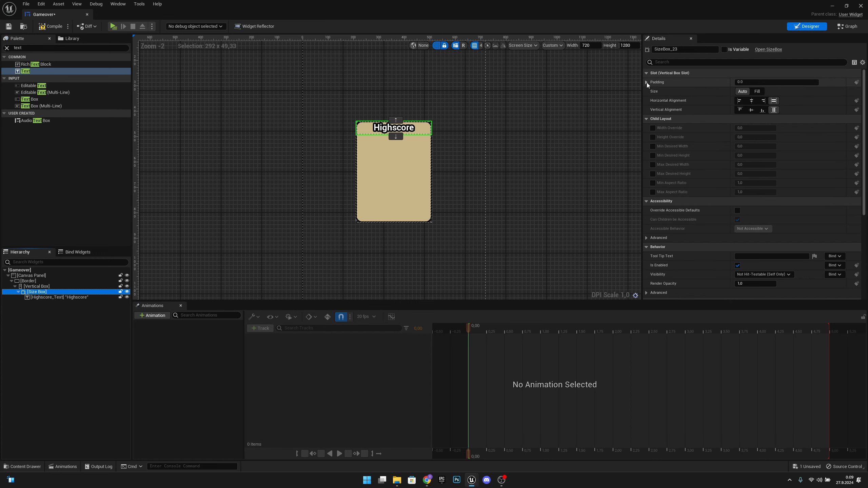
pyautogui.click(647, 82)
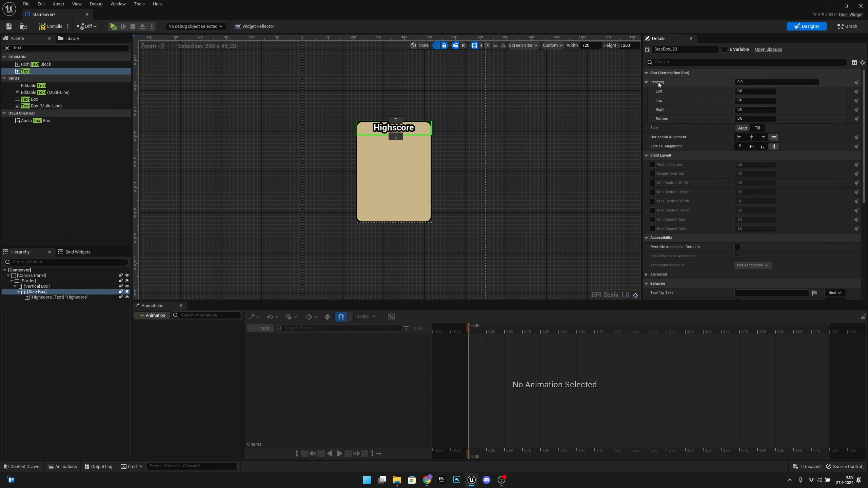
pyautogui.click(746, 101)
pyautogui.write('3')
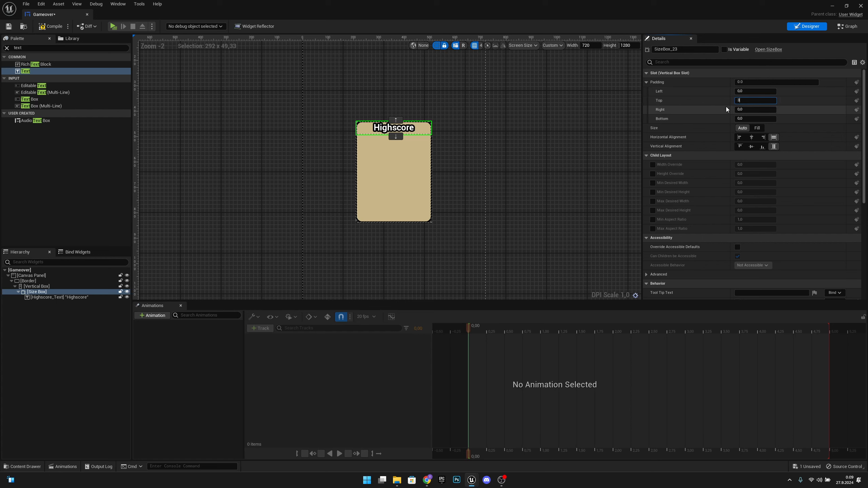
pyautogui.write('5')
pyautogui.press('Return')
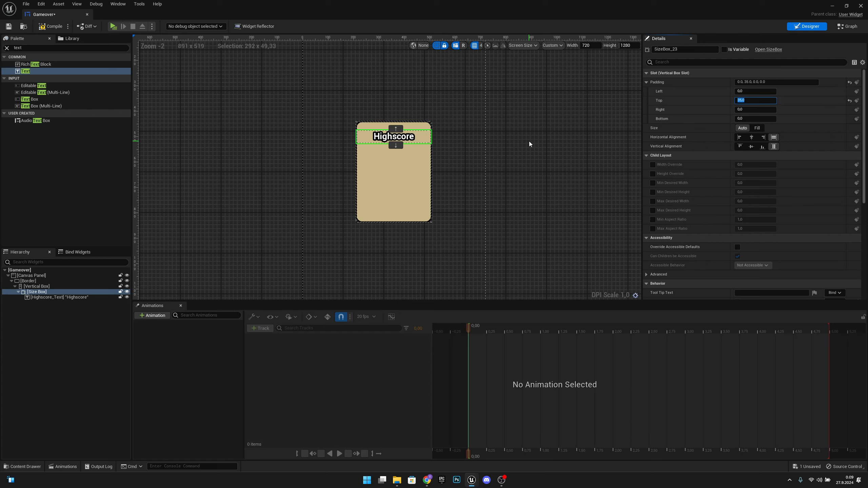
# Duplicate the Size Box holding the Highscore text and rename the copied text widget to Highscore_Amount
pyautogui.rightClick(42, 293)
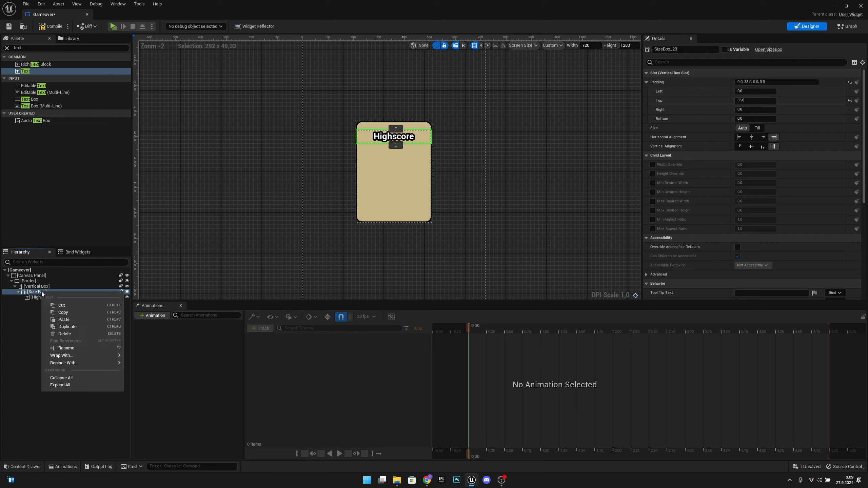
pyautogui.click(76, 334)
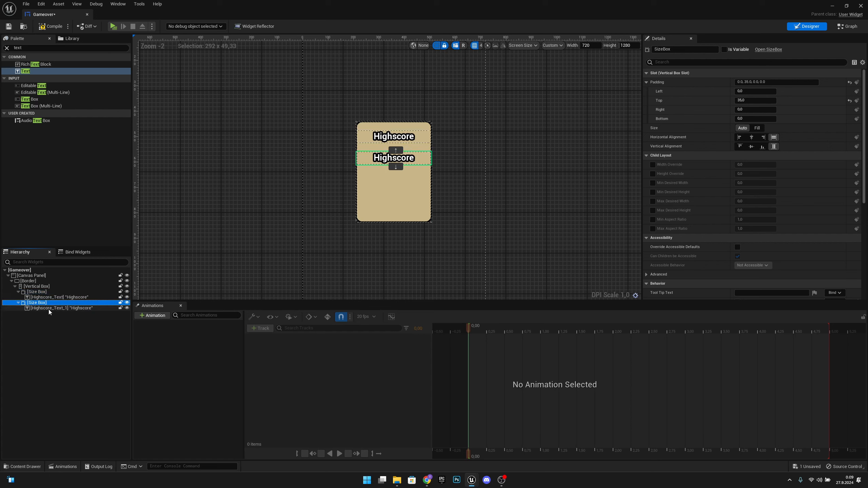
pyautogui.click(49, 308)
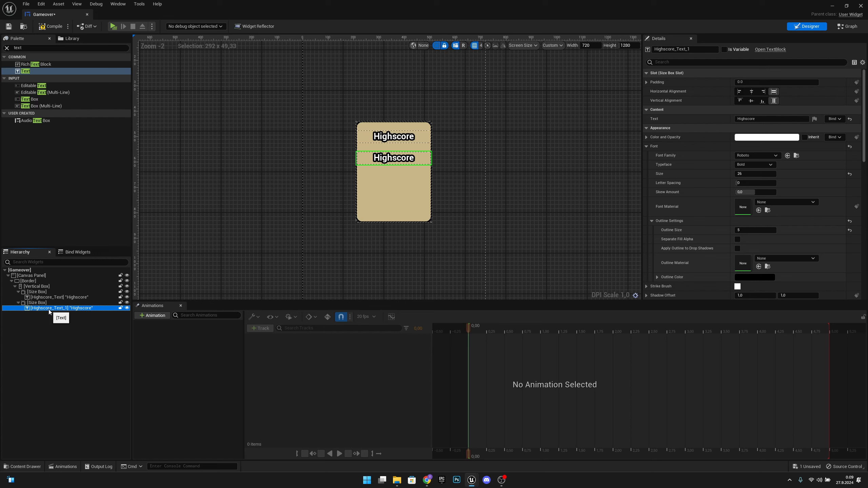
pyautogui.doubleClick(49, 309)
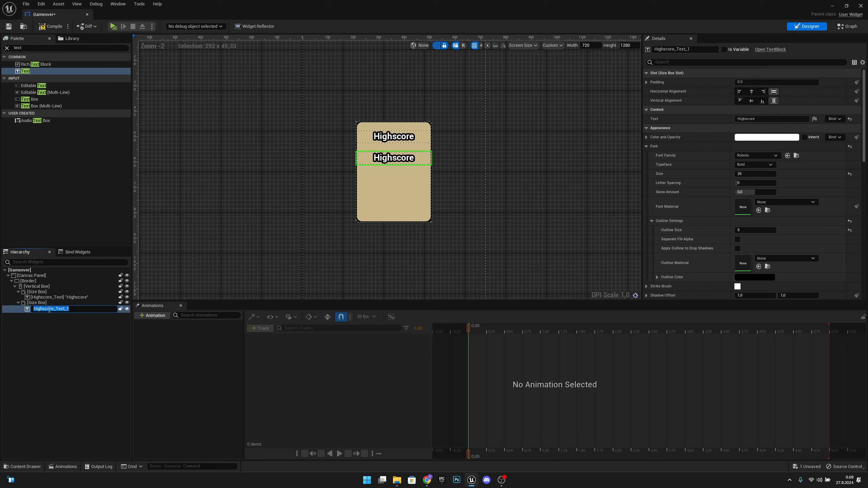
pyautogui.write('Highscore_Amount')
pyautogui.press('Return')
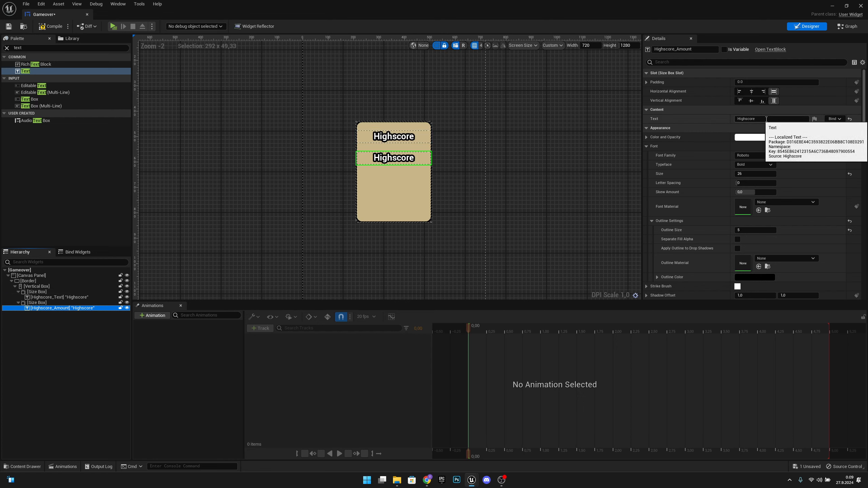
# Set the Highscore_Amount text content to "0"
pyautogui.click(737, 119)
pyautogui.write('0')
pyautogui.press('Return')
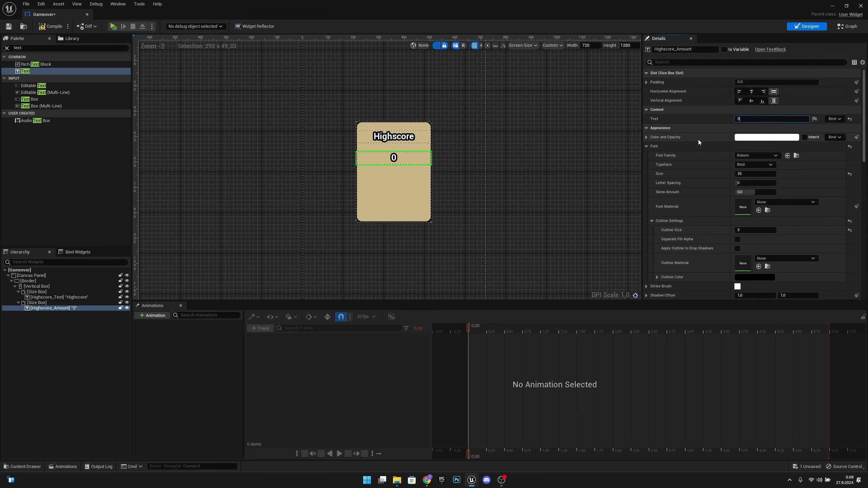
# Set the top padding of the Size Box around Highscore_Amount to 0
pyautogui.click(43, 302)
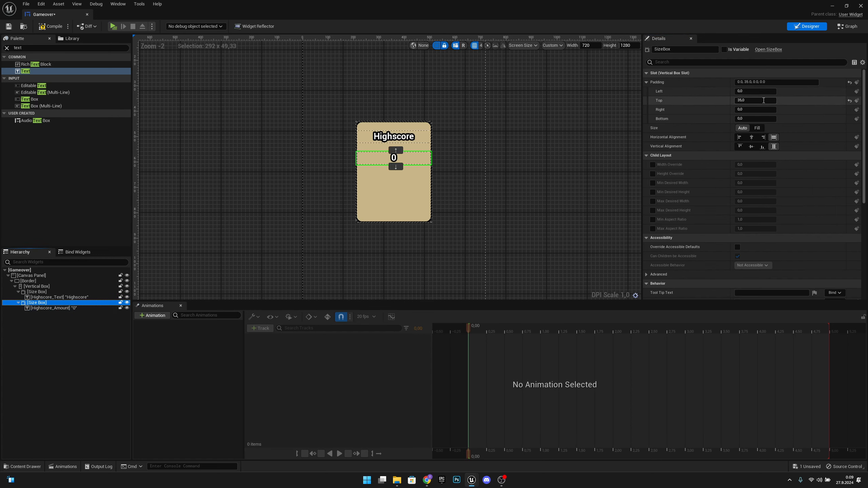
pyautogui.click(757, 100)
pyautogui.write('0')
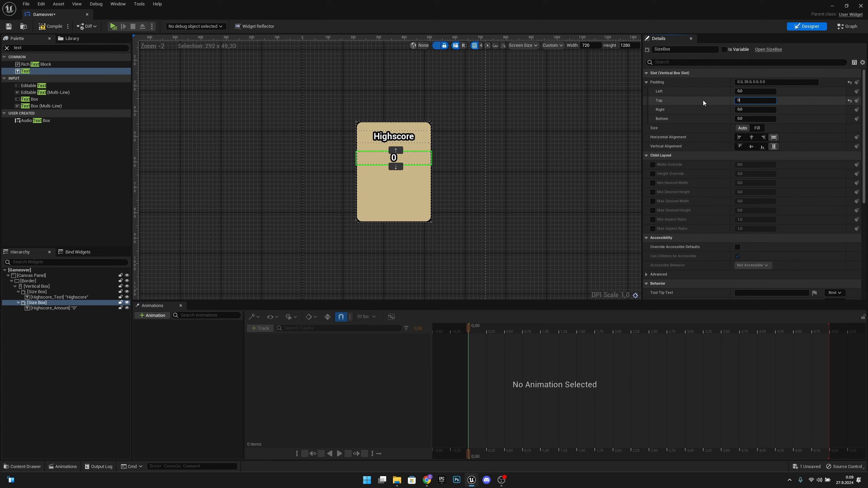
pyautogui.press('Return')
# Set the Highscore_Amount font size to 60
pyautogui.click(62, 308)
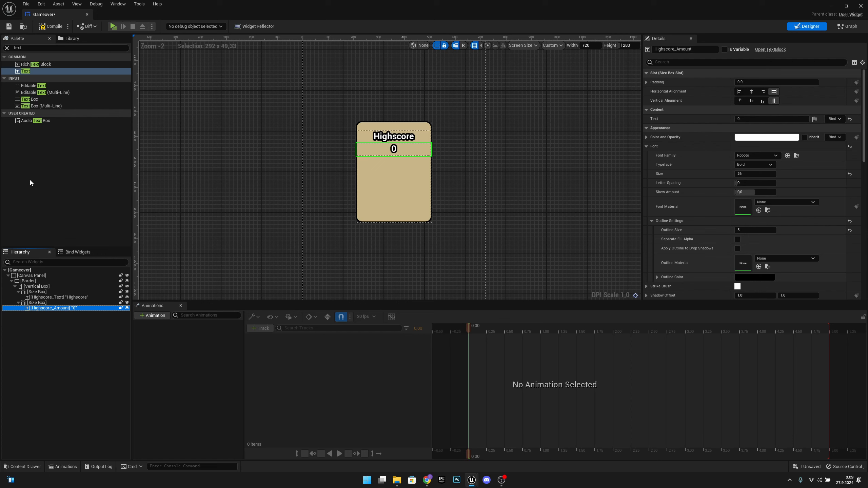
pyautogui.click(747, 175)
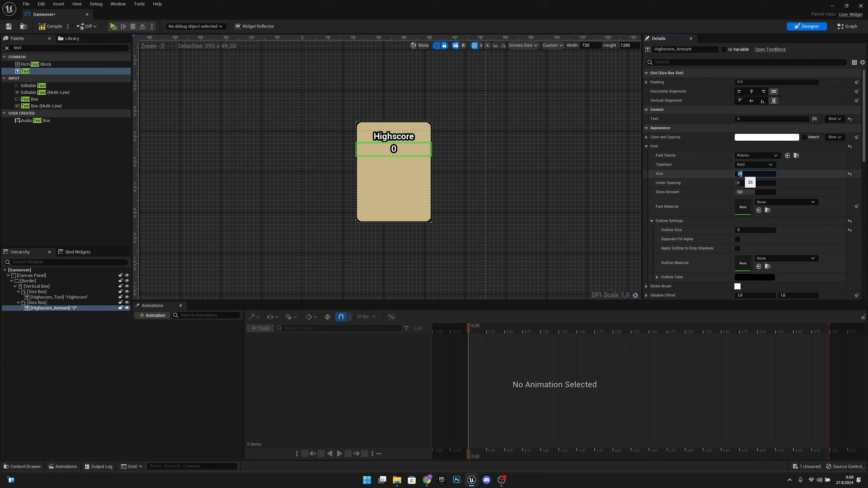
pyautogui.write('60')
pyautogui.press('Return')
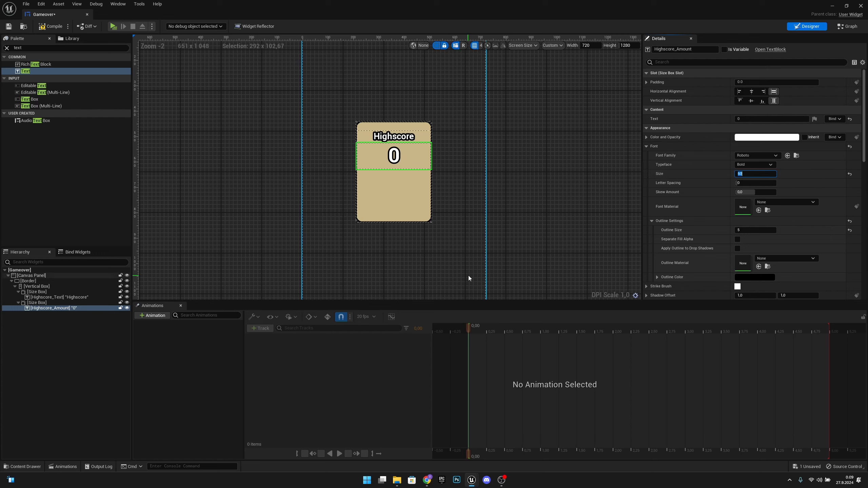
# Duplicate the Size Box containing Highscore_Text and move the copy to the end of the Vertical Box, below the highscore amount
pyautogui.click(54, 291)
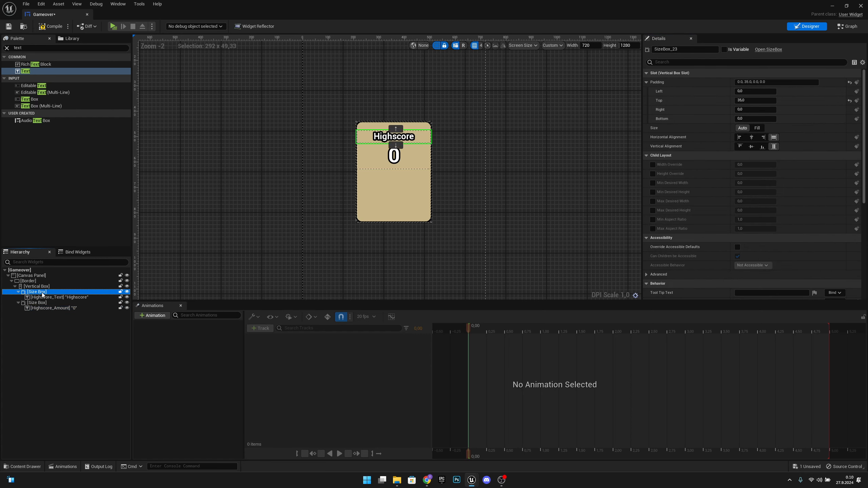
pyautogui.rightClick(42, 293)
pyautogui.click(68, 328)
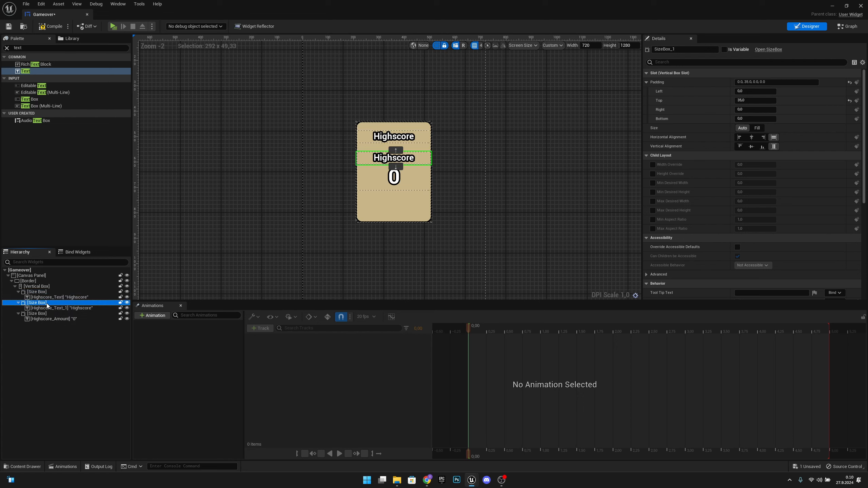
pyautogui.moveTo(46, 305)
pyautogui.mouseDown()
pyautogui.moveTo(47, 318)
pyautogui.moveTo(41, 292)
pyautogui.mouseUp()
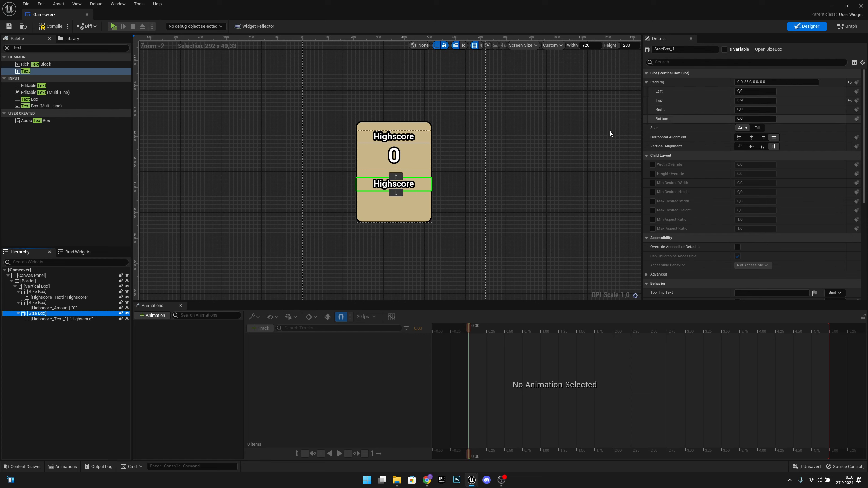
# Set the content of the duplicated Highscore label to "Score"
pyautogui.click(65, 318)
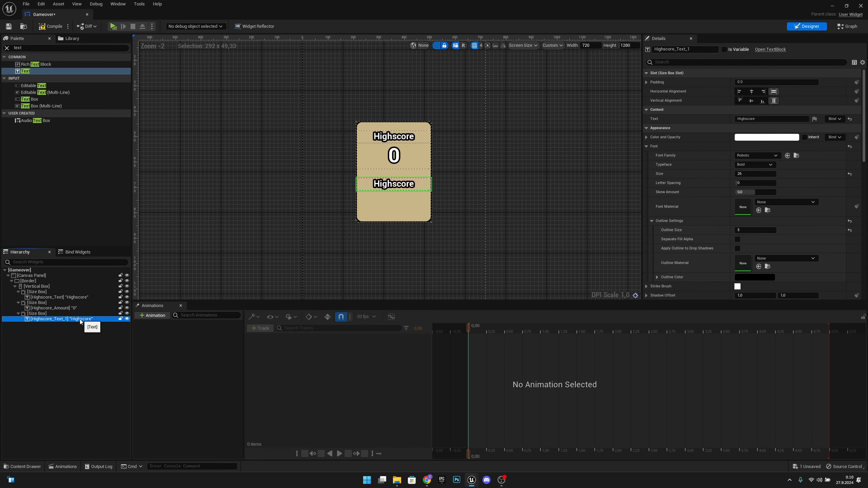
pyautogui.click(769, 116)
pyautogui.write('Sc')
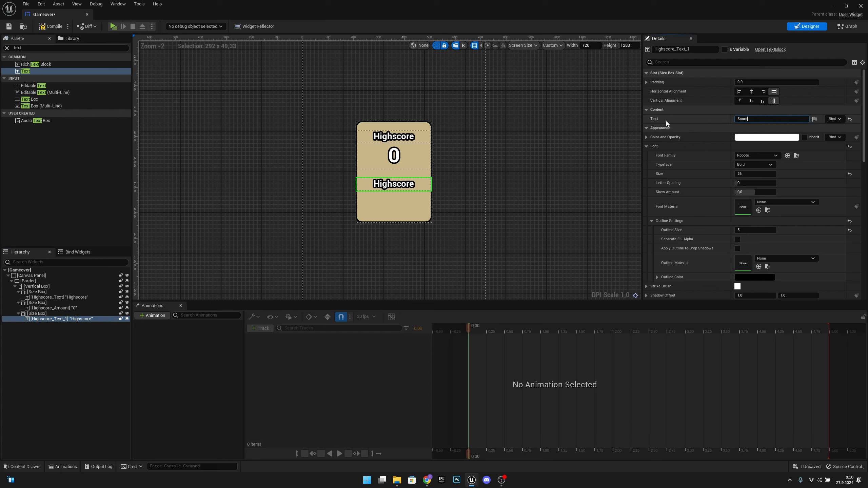
pyautogui.write('ore')
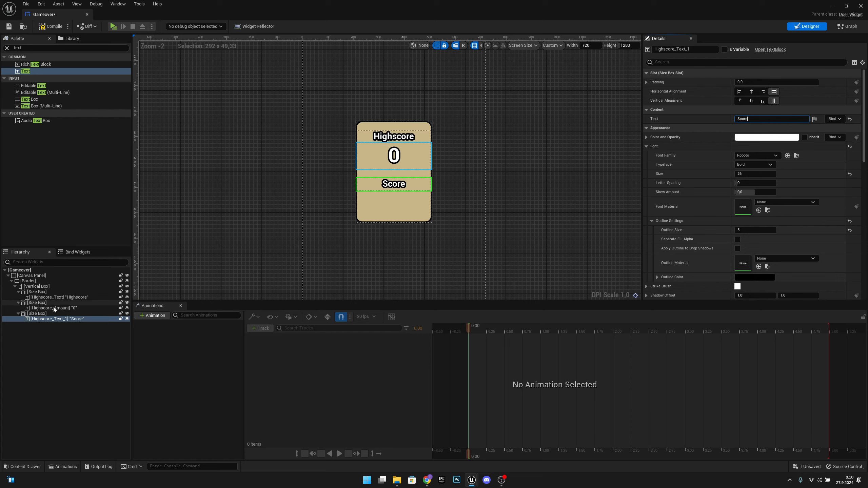
# Duplicate the Size Box containing Highscore_Amount and move the copy to the end of the Vertical Box, below the Score label
pyautogui.click(37, 303)
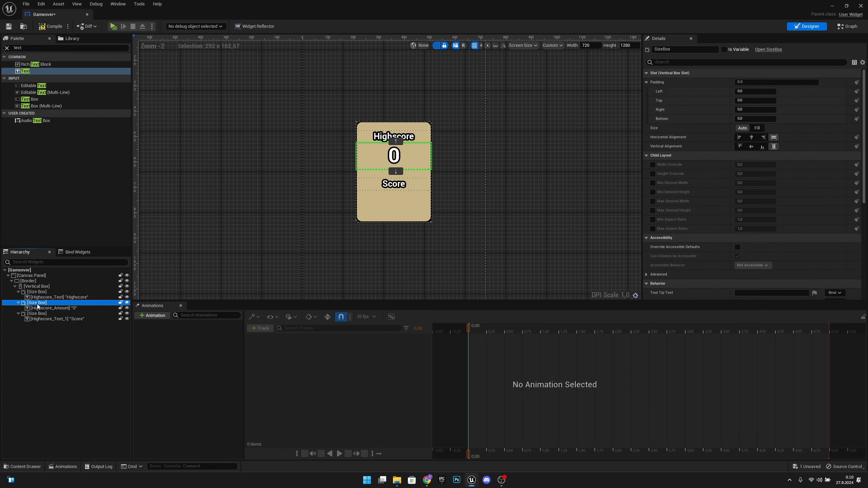
pyautogui.rightClick(36, 303)
pyautogui.click(69, 339)
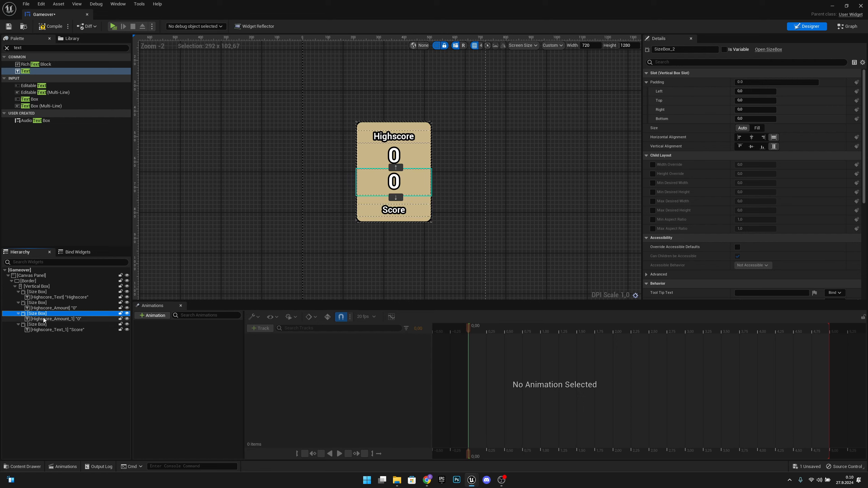
pyautogui.moveTo(39, 314); pyautogui.dragTo(43, 287)
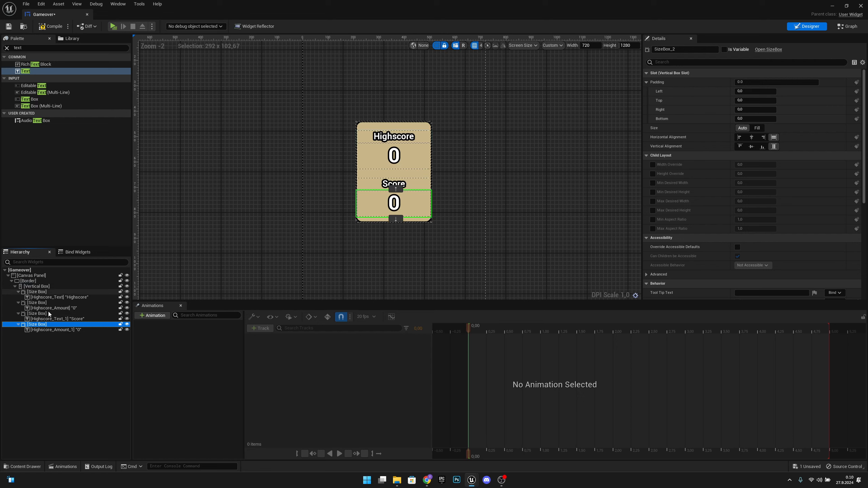
pyautogui.click(395, 188)
pyautogui.click(397, 198)
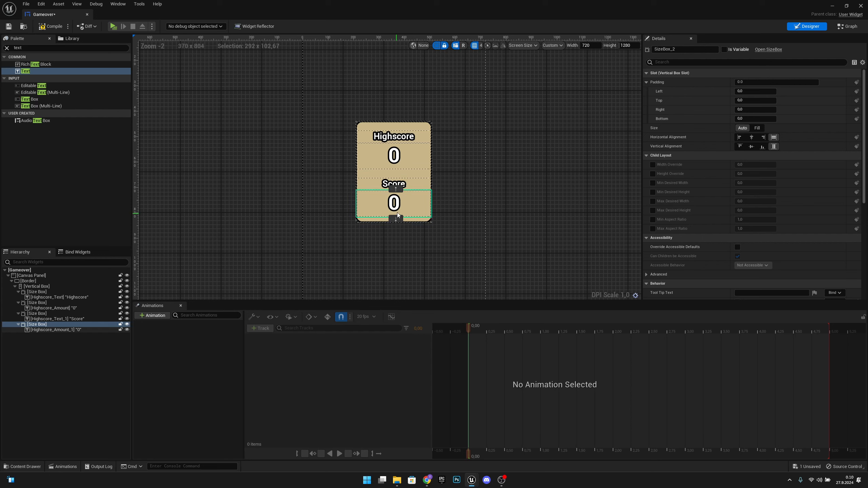
# Rename the Score label's text widget to Score_Text
pyautogui.click(60, 330)
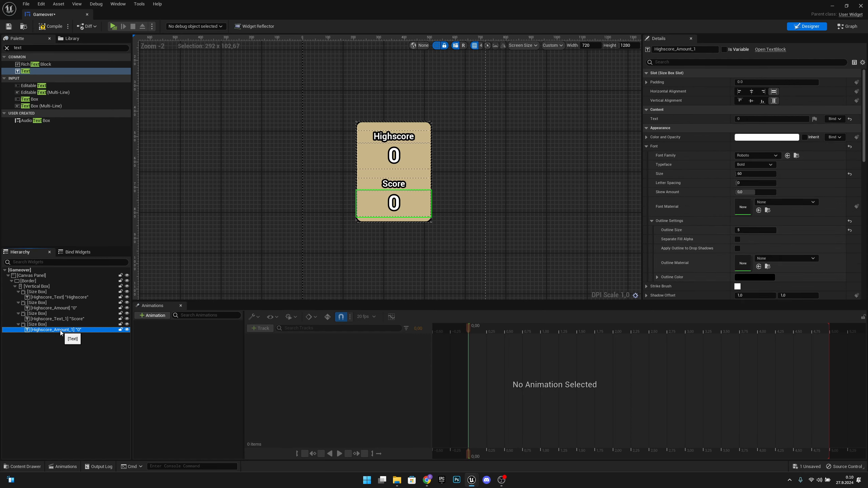
pyautogui.click(49, 319)
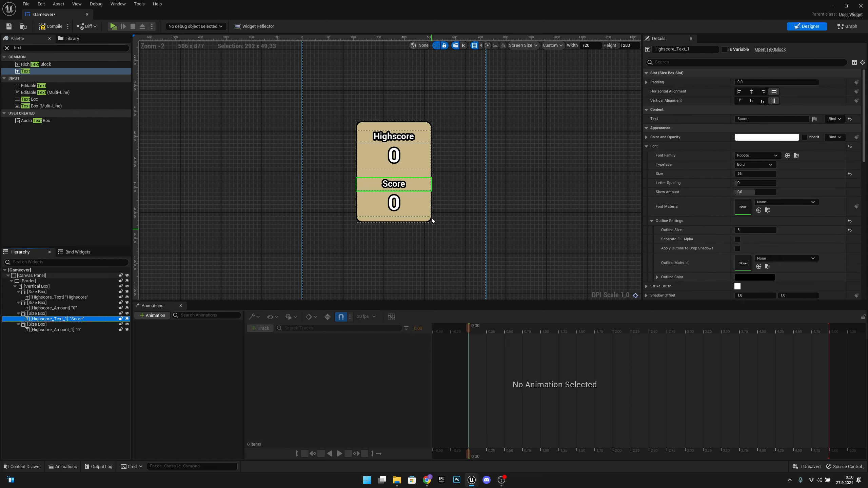
pyautogui.click(45, 319)
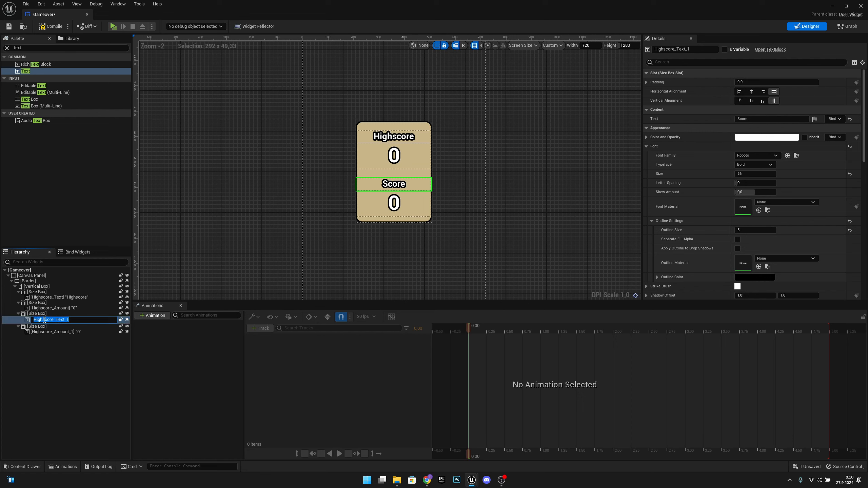
pyautogui.write('S')
pyautogui.press('Return')
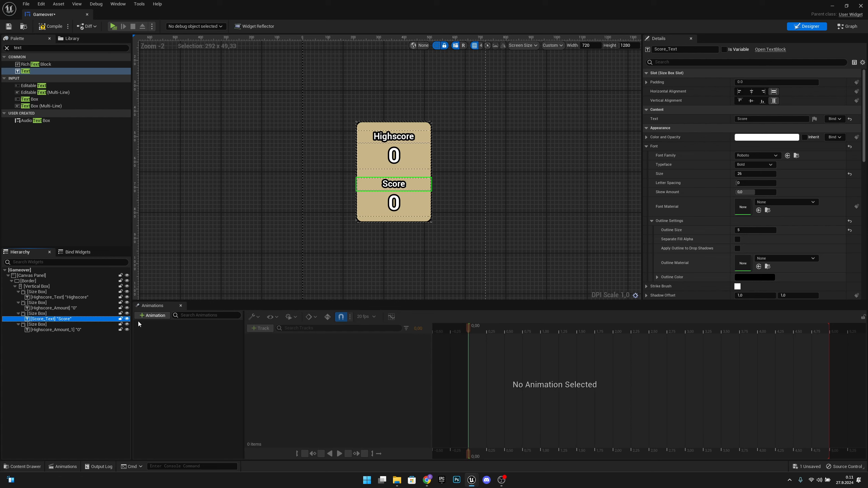
# Rename the duplicated amount text under the Score label to Score_Amount
pyautogui.click(52, 330)
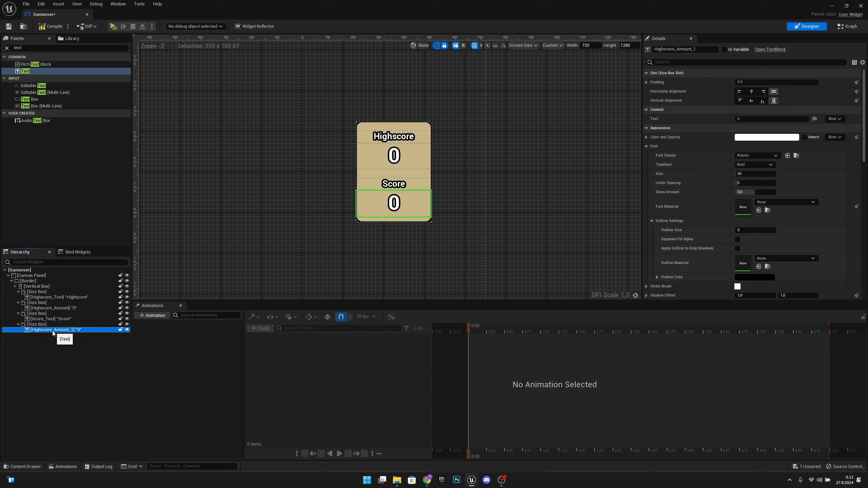
pyautogui.click(53, 330)
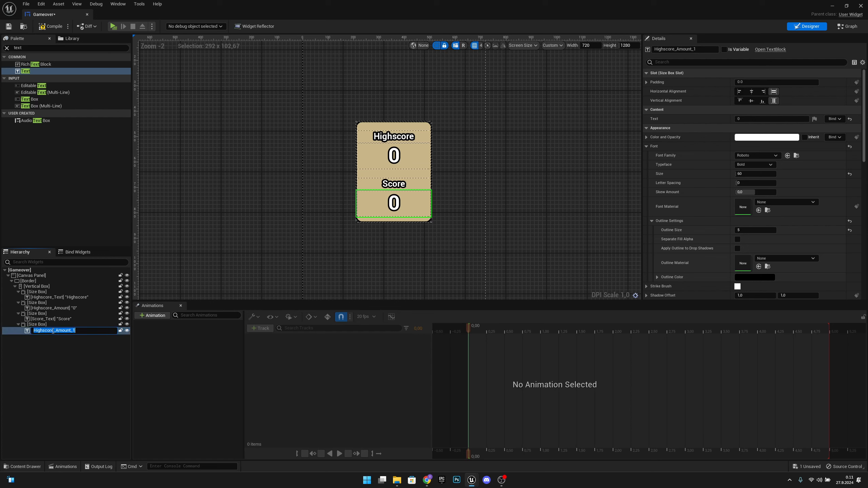
pyautogui.write('Score_Amount')
pyautogui.press('Return')
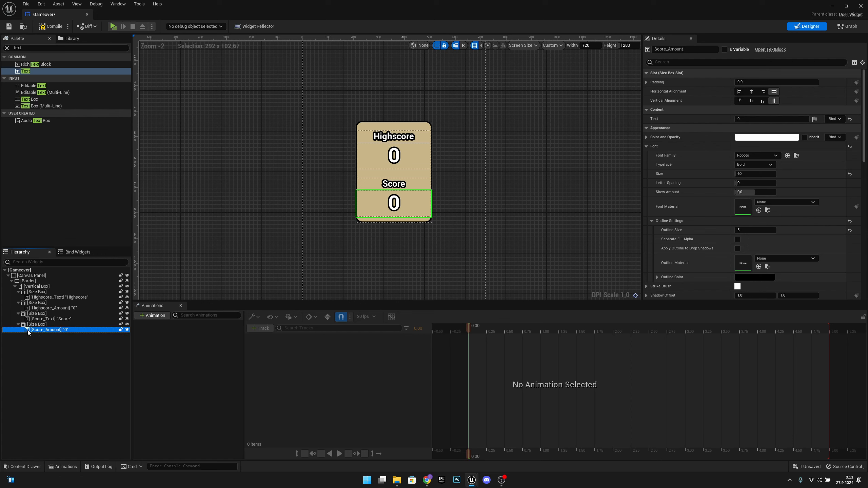
# Mark Score_Amount, Highscore_Amount and Highscore_Text as variables
pyautogui.click(724, 50)
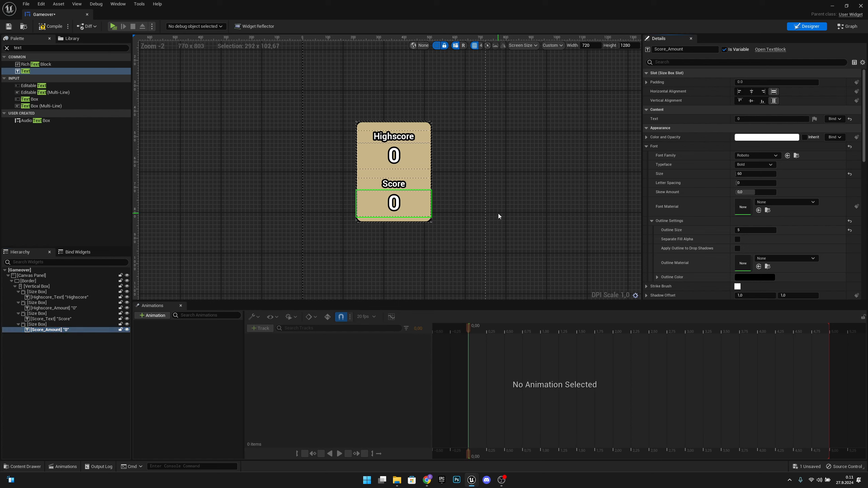
pyautogui.click(55, 321)
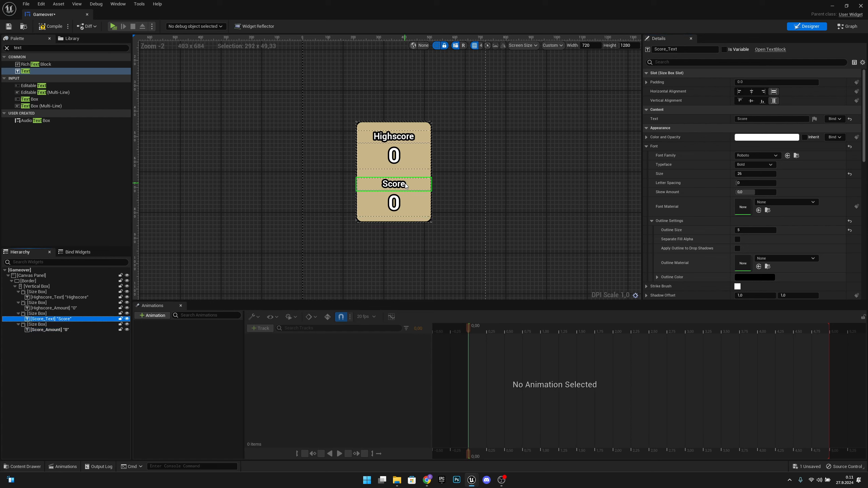
pyautogui.click(79, 306)
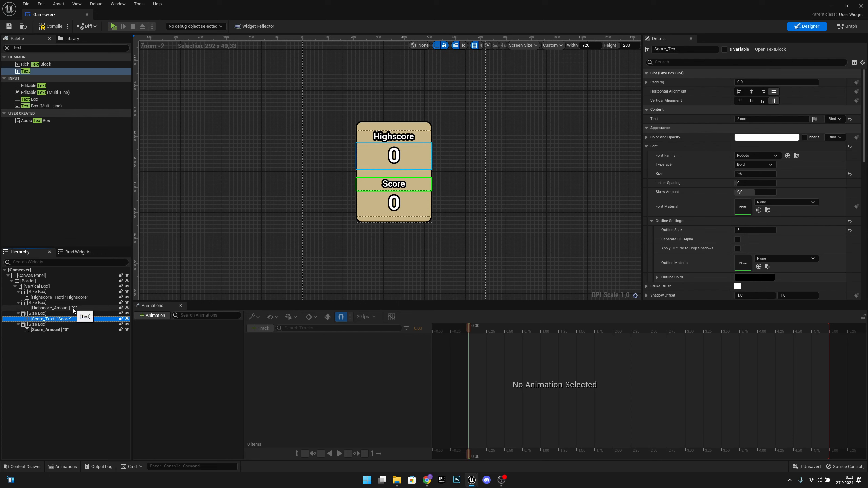
pyautogui.click(730, 50)
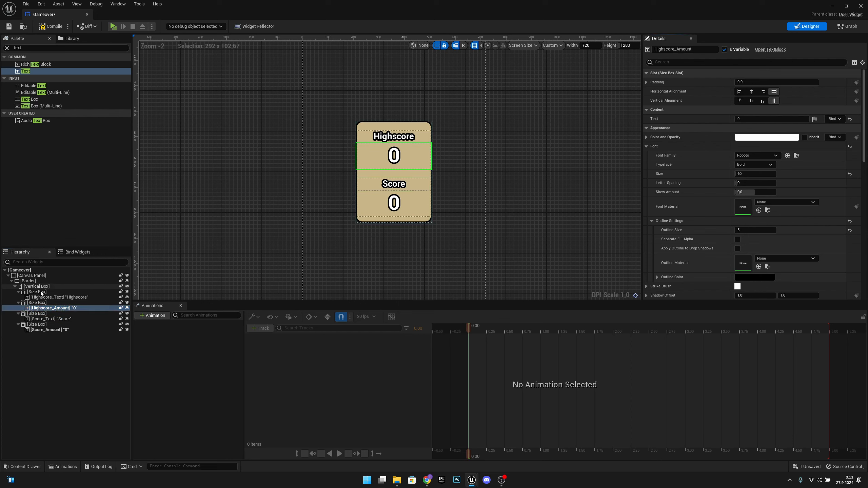
pyautogui.click(61, 296)
pyautogui.click(729, 49)
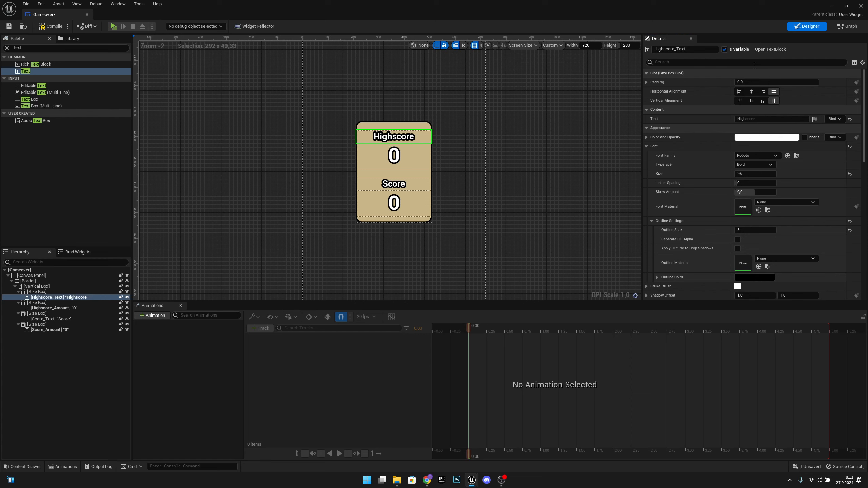
pyautogui.click(588, 183)
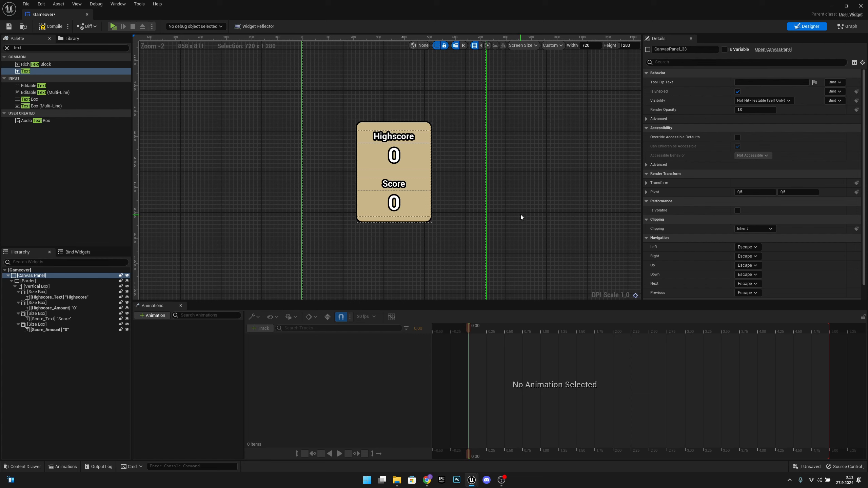
pyautogui.click(393, 137)
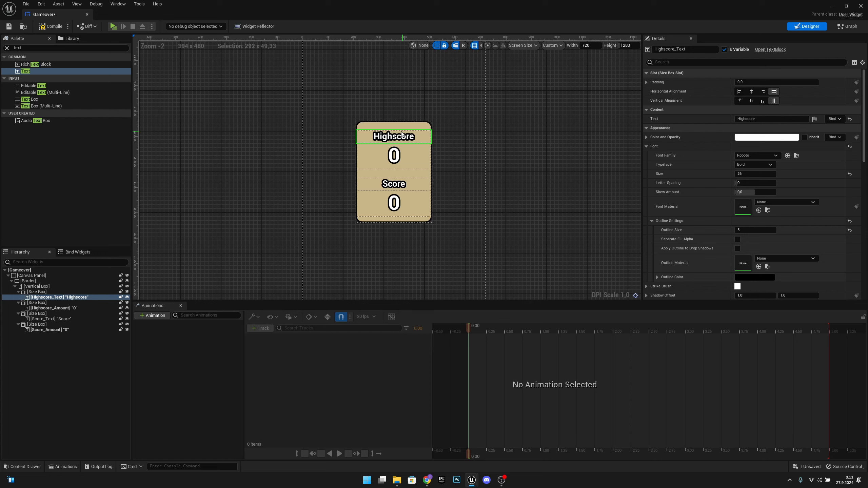
# Change the Highscore label's text color from the color wheel to a pale yellow
pyautogui.click(761, 138)
pyautogui.moveTo(658, 212); pyautogui.dragTo(667, 218)
pyautogui.moveTo(706, 194); pyautogui.dragTo(705, 199)
pyautogui.moveTo(712, 169)
pyautogui.mouseDown()
pyautogui.moveTo(714, 182)
pyautogui.moveTo(698, 194)
pyautogui.moveTo(711, 175)
pyautogui.moveTo(699, 189)
pyautogui.mouseUp()
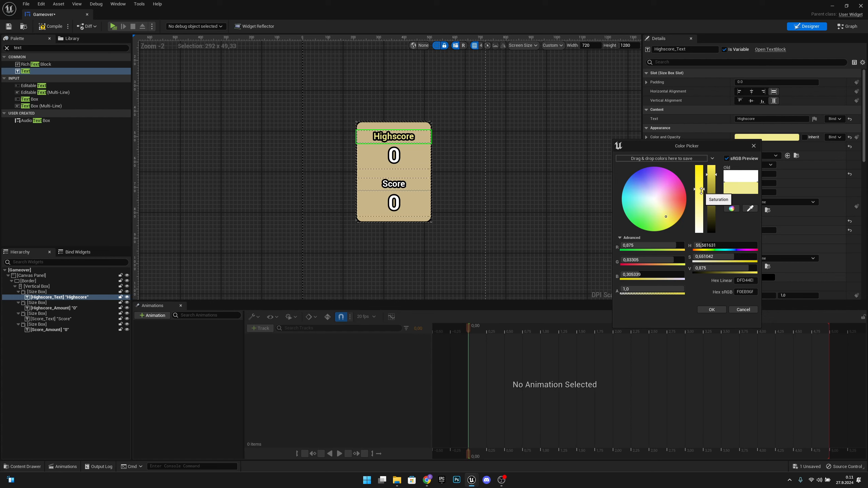
pyautogui.click(711, 310)
# Add a Button widget to the canvas just below the tan score panel
pyautogui.moveTo(537, 249); pyautogui.dragTo(484, 180, button='right')
pyautogui.scroll(-4, 553, 176)
pyautogui.scroll(2, 441, 174)
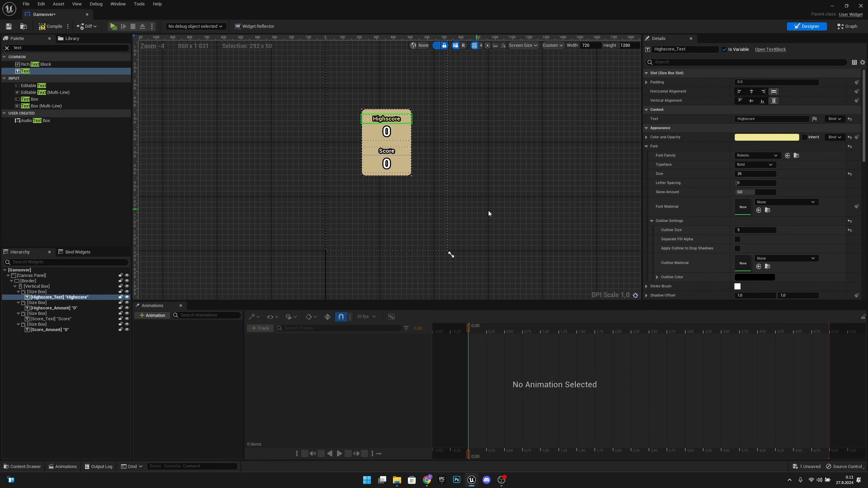
pyautogui.moveTo(494, 215); pyautogui.dragTo(467, 231, button='right')
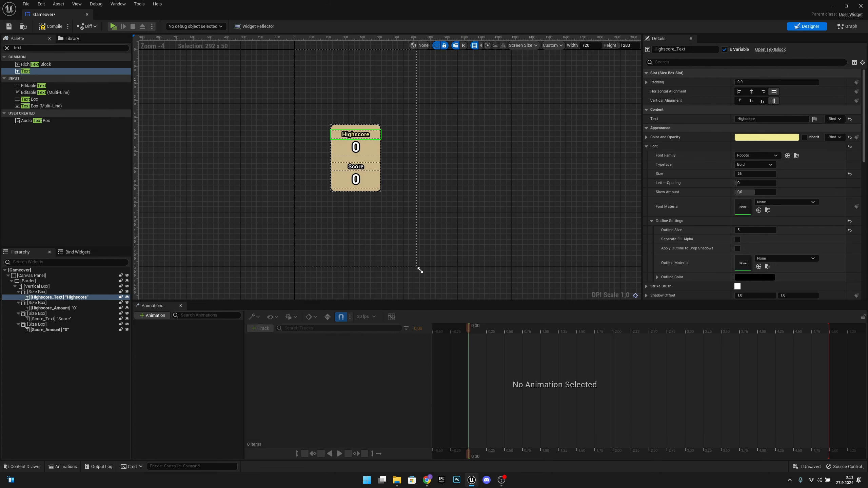
pyautogui.moveTo(442, 188); pyautogui.dragTo(491, 190, button='right')
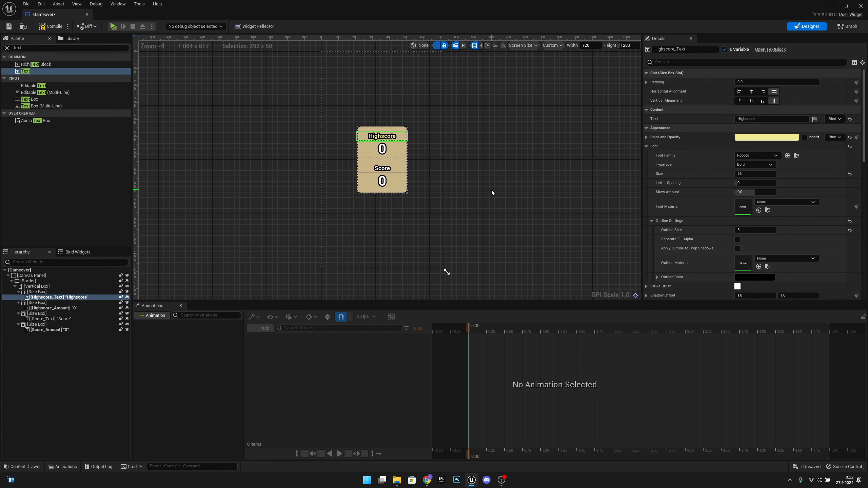
pyautogui.click(41, 281)
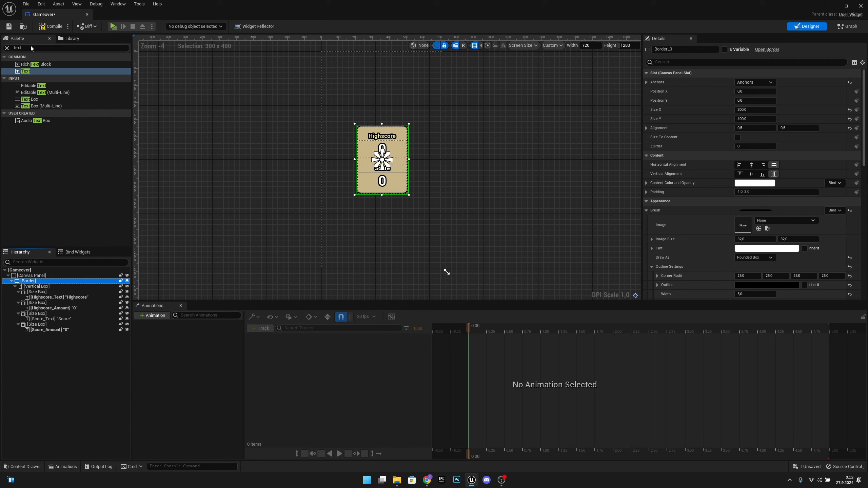
pyautogui.click(18, 47)
pyautogui.write('button')
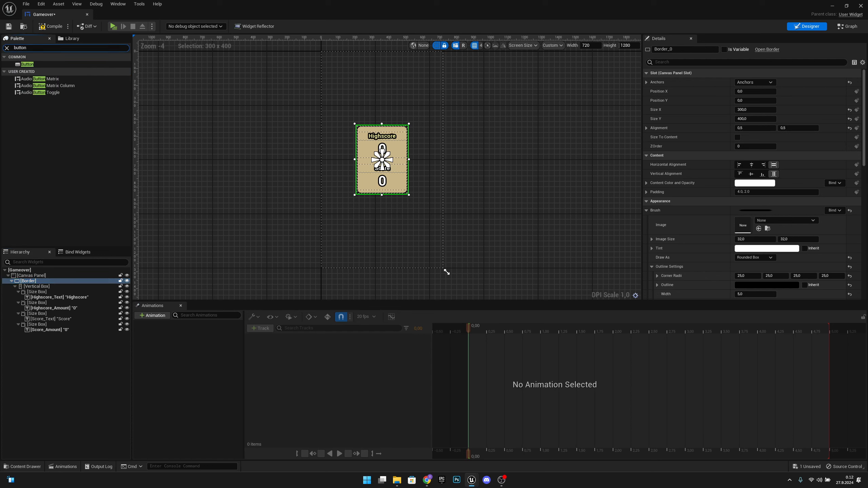
pyautogui.moveTo(47, 65); pyautogui.dragTo(369, 204)
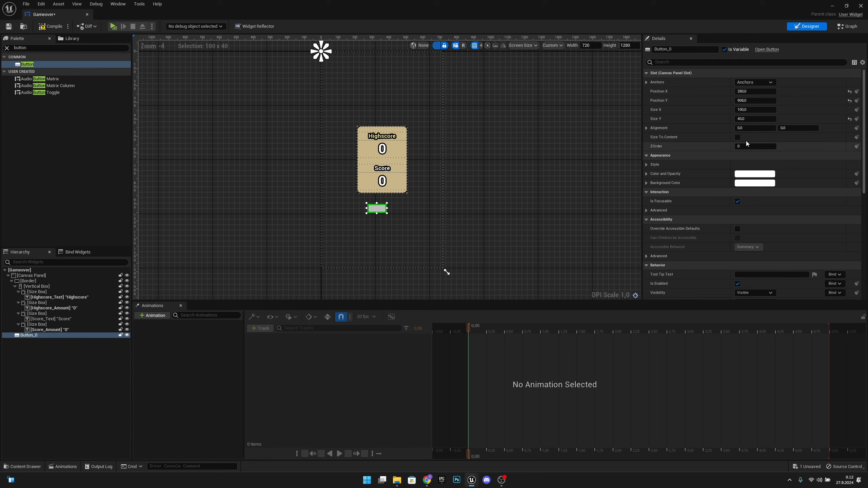
# Set the new button's size to 300 by 80 and its horizontal alignment to 0.5
pyautogui.click(757, 109)
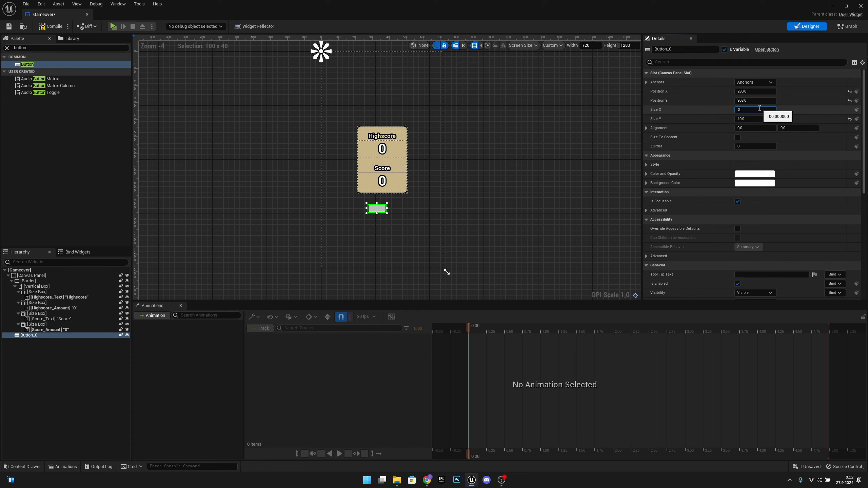
pyautogui.write('300')
pyautogui.press('Return')
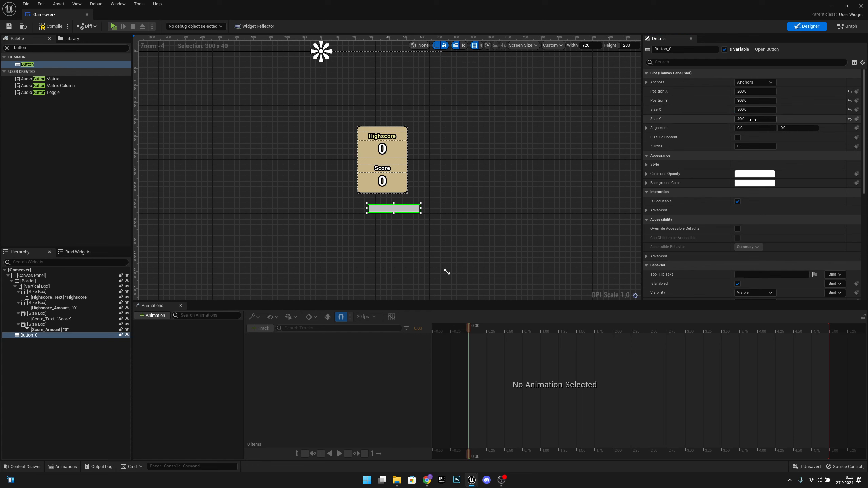
pyautogui.click(753, 119)
pyautogui.write('80')
pyautogui.press('Return')
pyautogui.click(752, 127)
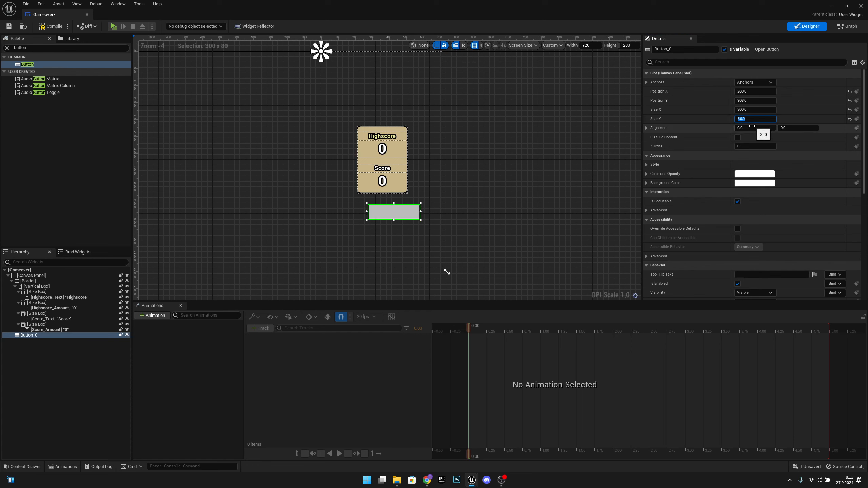
pyautogui.write('0.5')
pyautogui.press('Return')
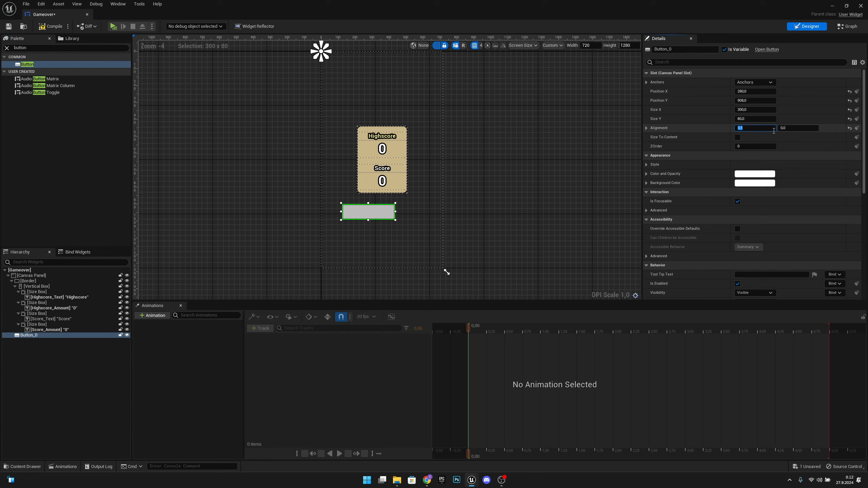
# Set the button's X and Y position to 0 and anchor it to the top center of the canvas
pyautogui.click(761, 91)
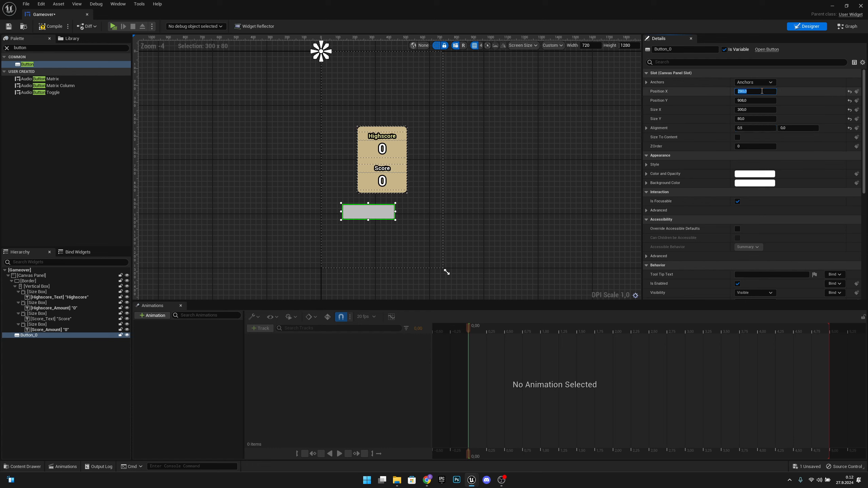
pyautogui.write('0')
pyautogui.click(756, 100)
pyautogui.write('0')
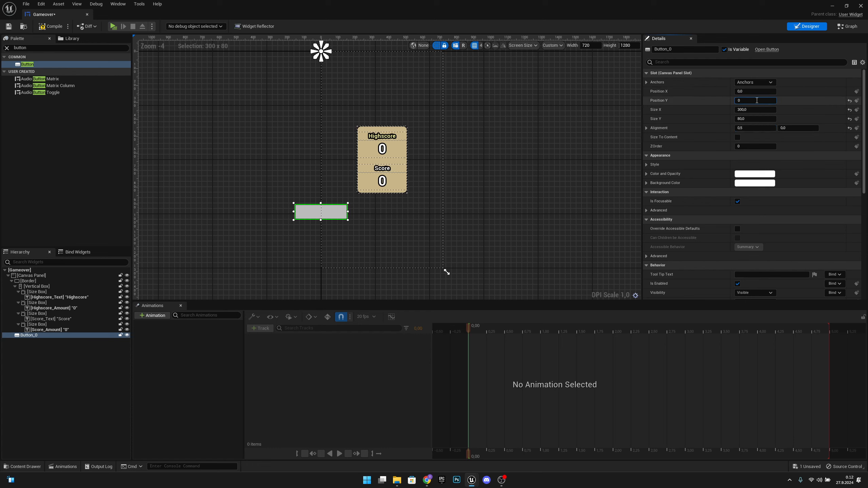
pyautogui.press('Return')
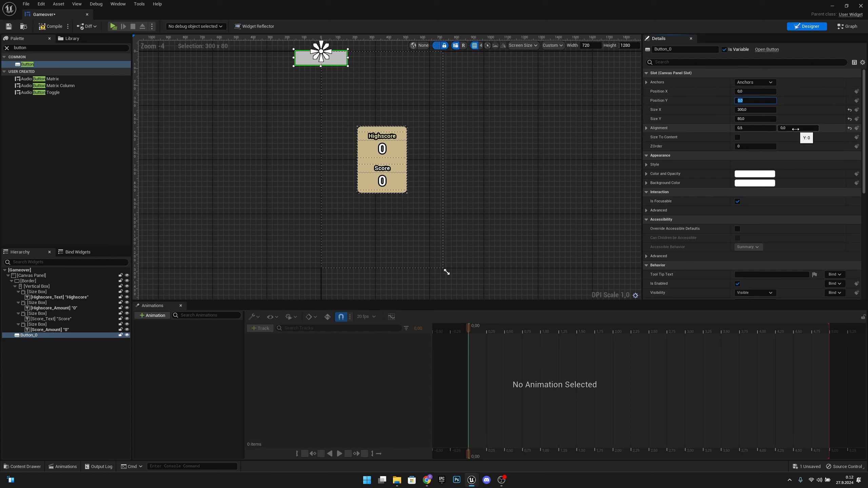
pyautogui.click(754, 82)
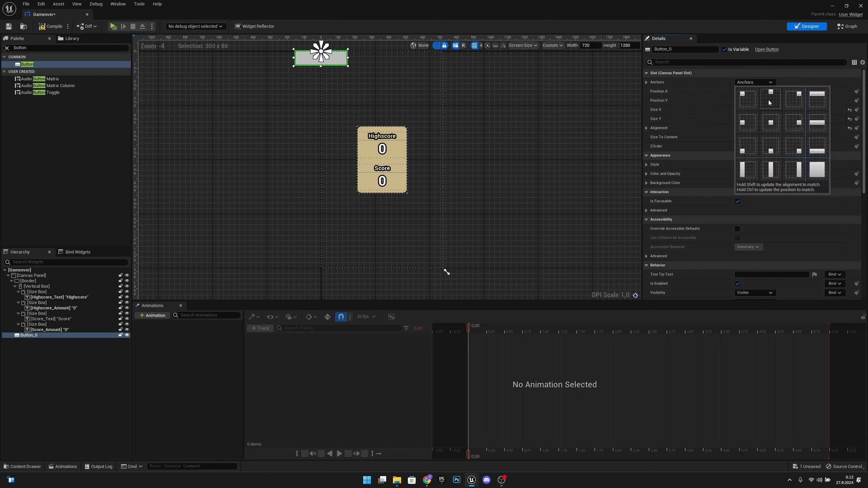
pyautogui.click(769, 103)
# Anchor the button to the center of the canvas and reset its X and Y position to 0
pyautogui.click(753, 82)
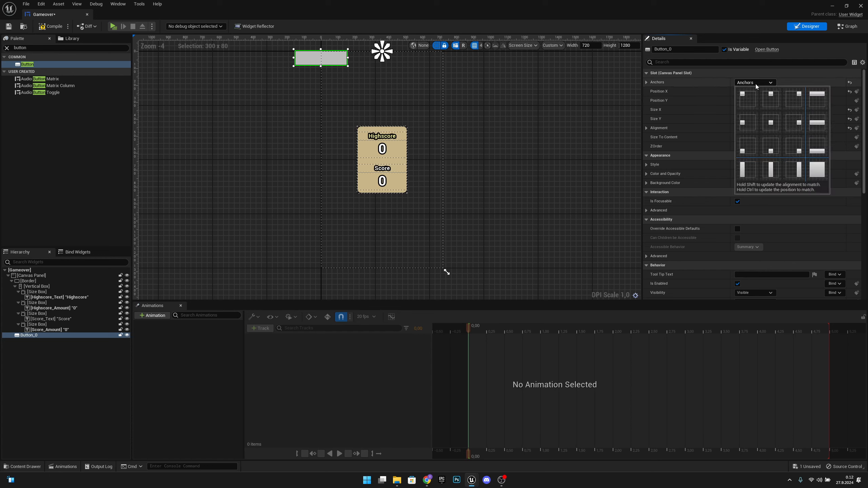
pyautogui.click(775, 123)
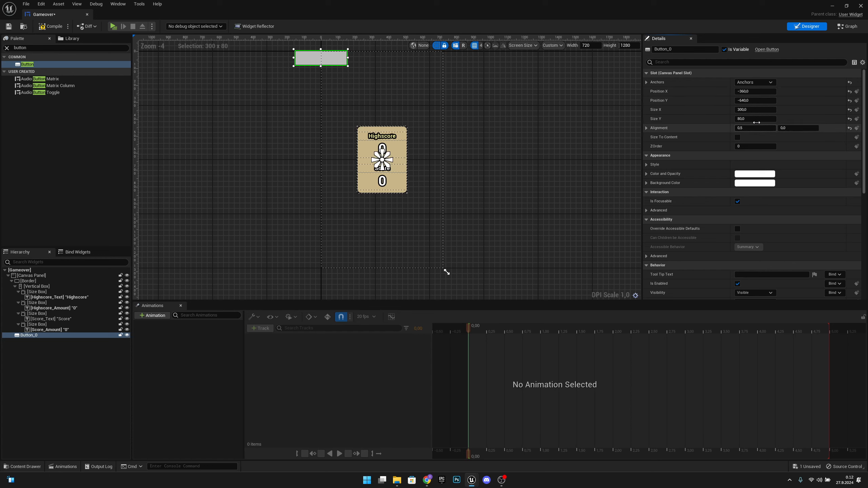
pyautogui.click(766, 92)
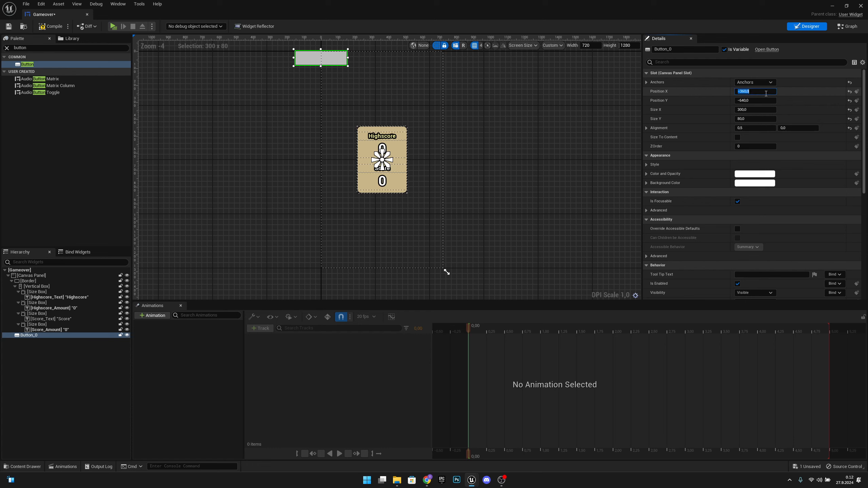
pyautogui.write('0')
pyautogui.press('Return')
pyautogui.click(765, 101)
pyautogui.write('0')
pyautogui.press('Return')
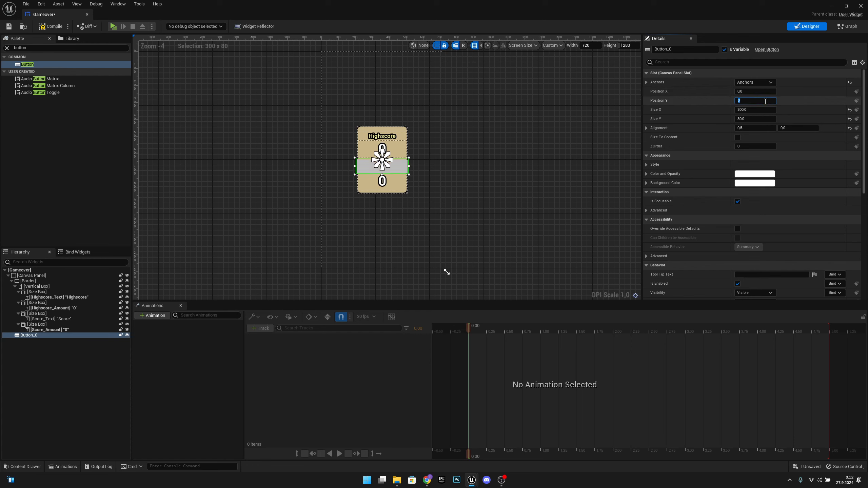
# Set the button's vertical alignment to -3 so it sits below the score panel
pyautogui.click(790, 127)
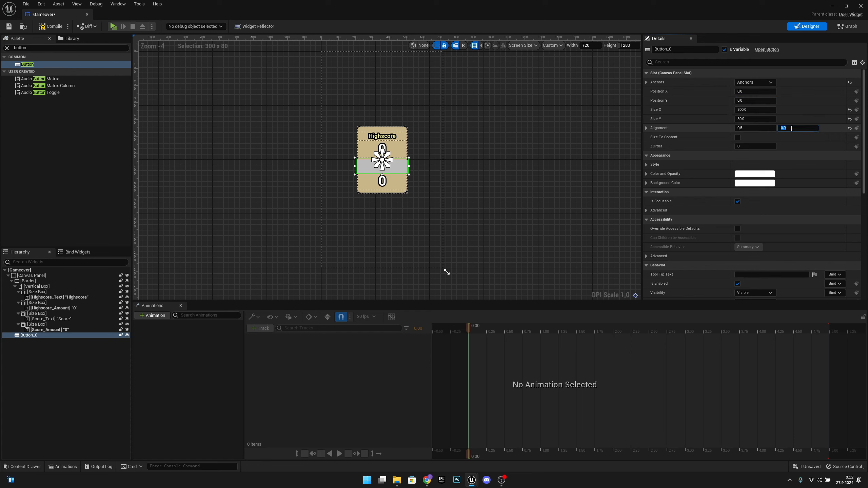
pyautogui.write('-3')
pyautogui.press('Return')
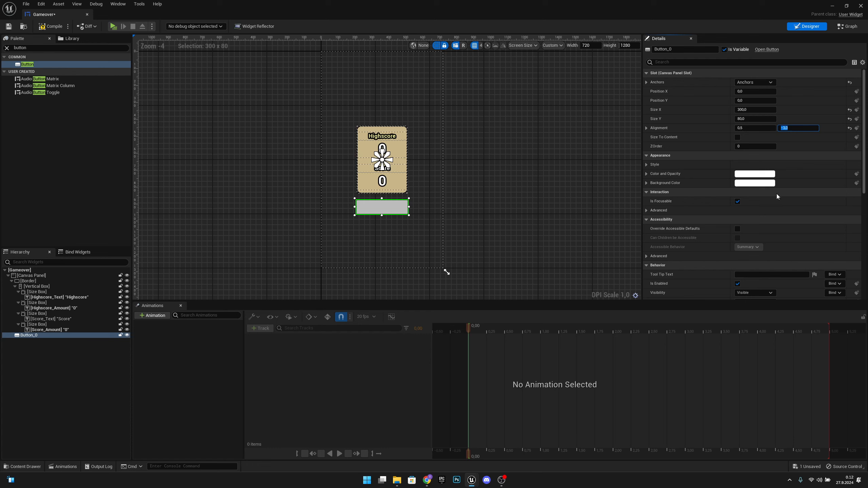
# Set the tint of the button's Normal style to a dark golden yellow
pyautogui.click(645, 164)
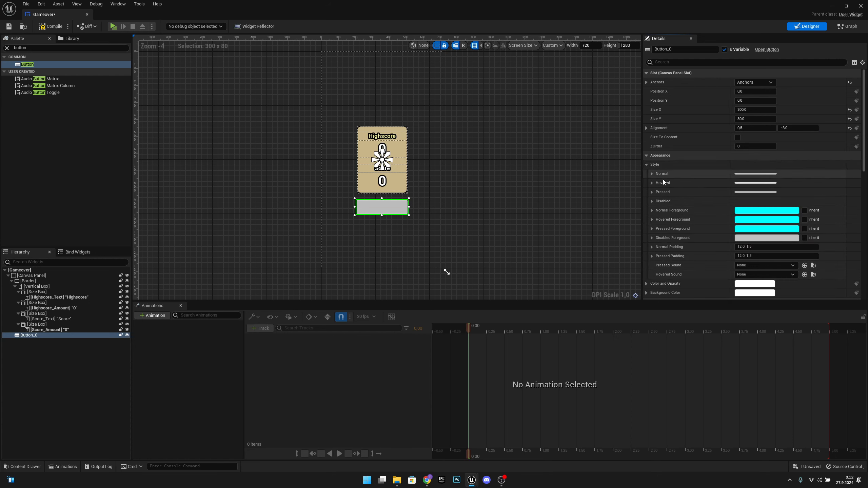
pyautogui.click(651, 173)
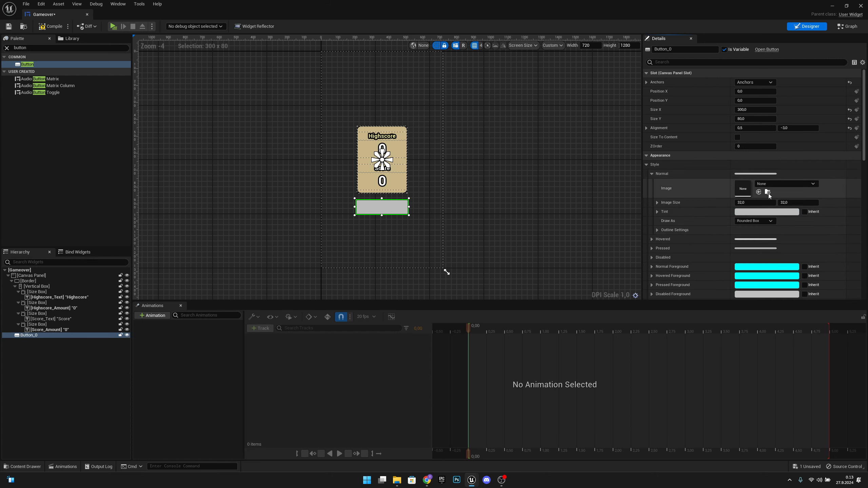
pyautogui.scroll(-2, 796, 215)
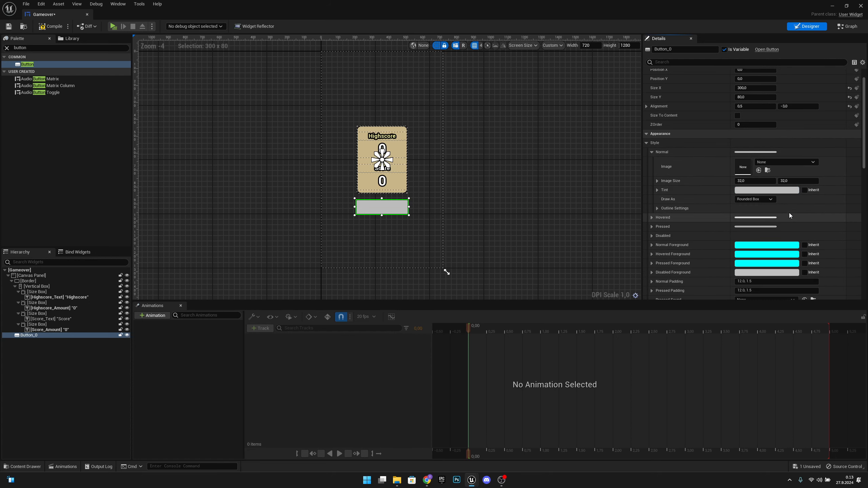
pyautogui.click(774, 191)
pyautogui.moveTo(672, 257)
pyautogui.mouseDown()
pyautogui.moveTo(682, 262)
pyautogui.moveTo(712, 243)
pyautogui.moveTo(712, 225)
pyautogui.moveTo(726, 237)
pyautogui.moveTo(712, 218)
pyautogui.moveTo(712, 229)
pyautogui.moveTo(727, 233)
pyautogui.moveTo(726, 257)
pyautogui.moveTo(717, 220)
pyautogui.mouseUp()
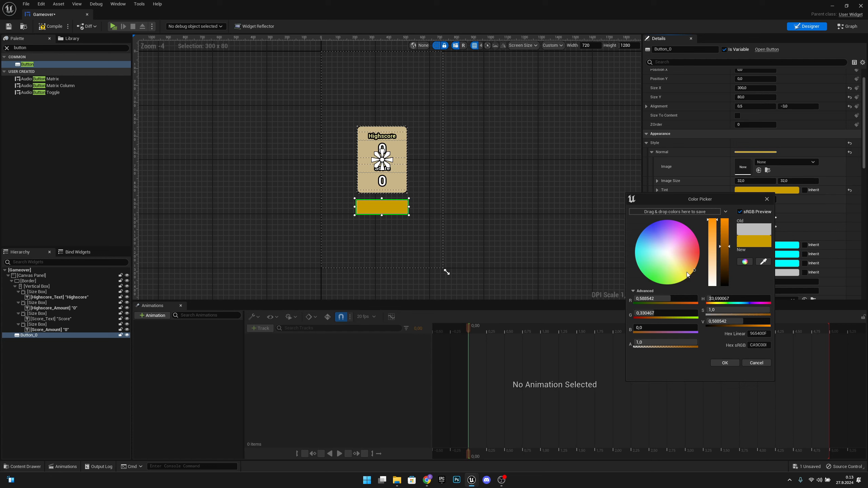
pyautogui.moveTo(686, 272); pyautogui.dragTo(690, 271)
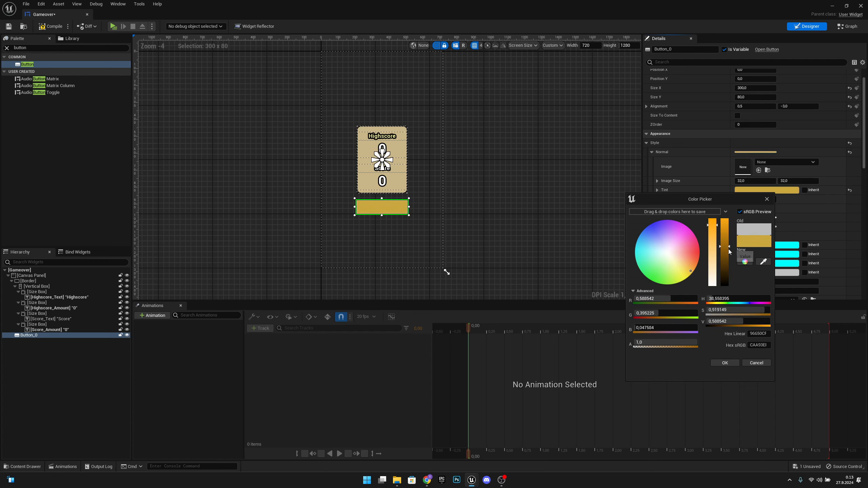
pyautogui.moveTo(727, 248); pyautogui.dragTo(691, 267)
pyautogui.moveTo(712, 228); pyautogui.dragTo(712, 220)
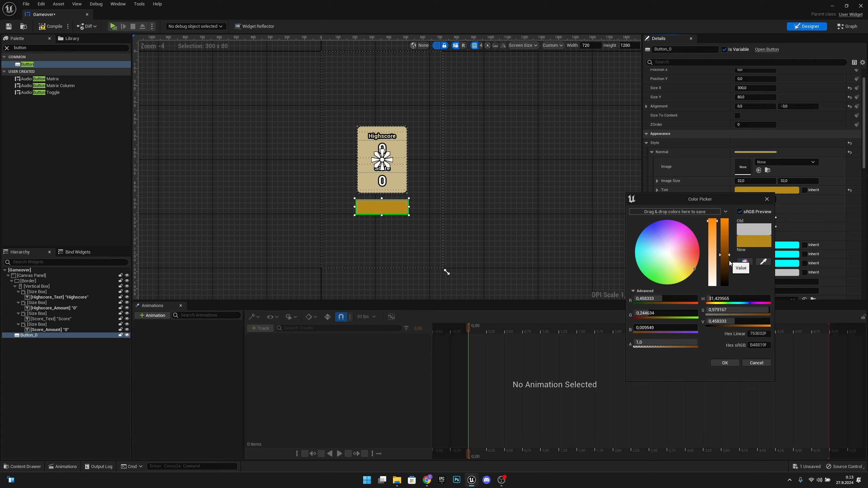
pyautogui.moveTo(725, 254)
pyautogui.mouseDown()
pyautogui.moveTo(724, 243)
pyautogui.moveTo(724, 251)
pyautogui.mouseUp()
pyautogui.click(725, 362)
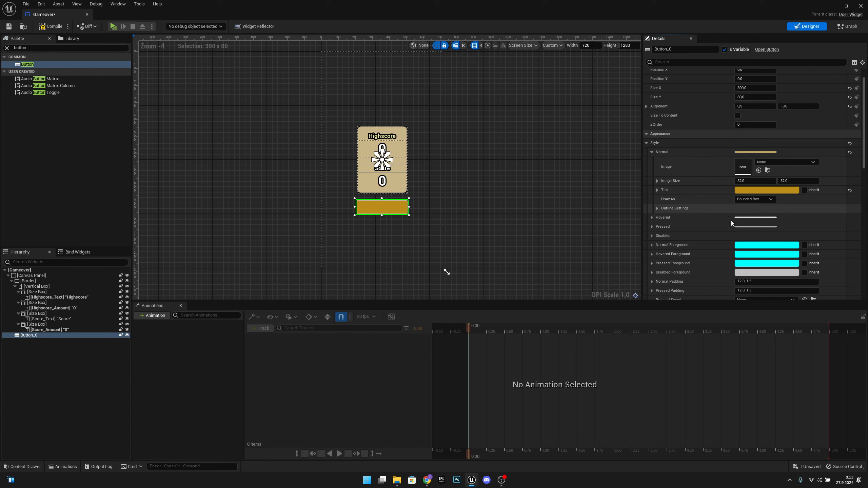
# Set all four corner radii of the button's Normal style outline to 5
pyautogui.click(657, 208)
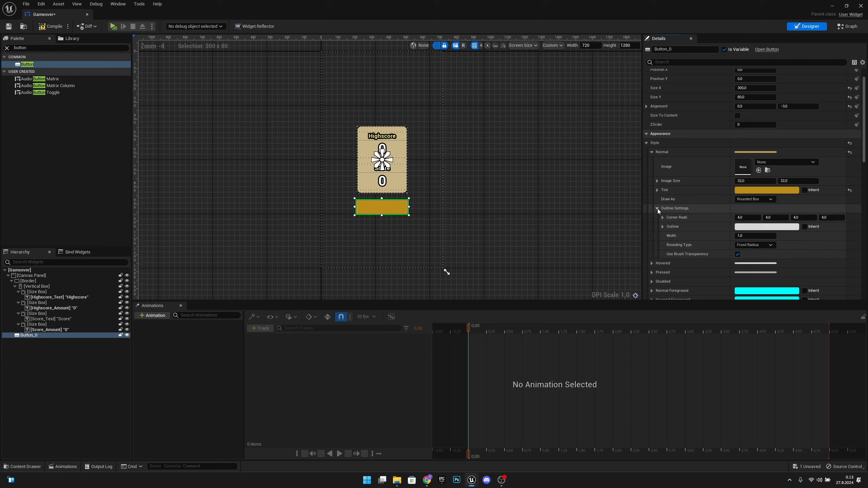
pyautogui.click(752, 218)
pyautogui.write('5')
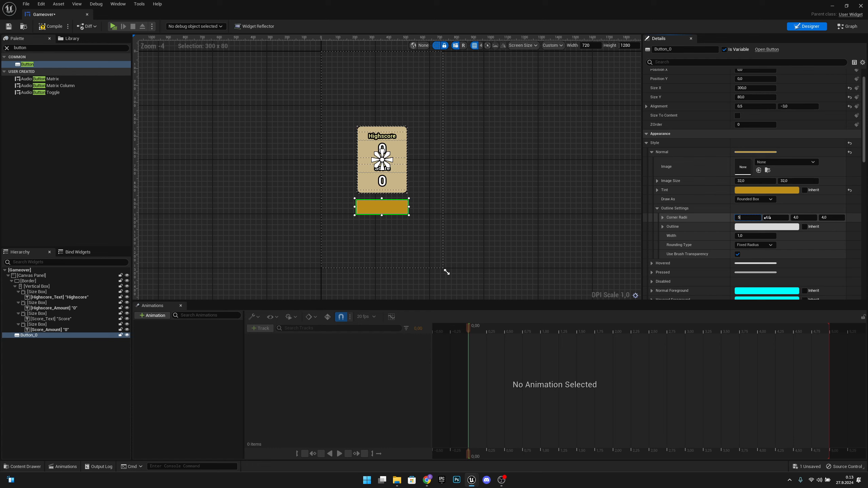
pyautogui.press('Return')
pyautogui.write('5')
pyautogui.press('Tab')
pyautogui.write('5')
pyautogui.press('Tab')
pyautogui.write('5')
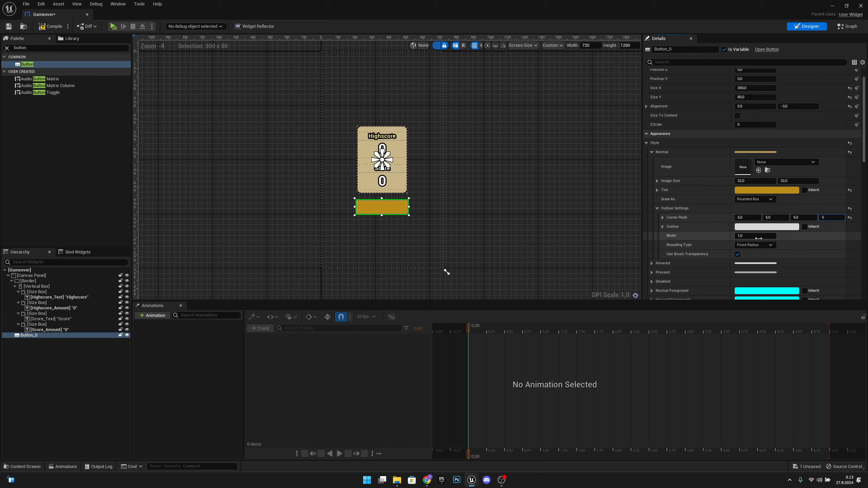
# Give the button's Normal style an outline 4 wide and colored black
pyautogui.click(752, 236)
pyautogui.write('4')
pyautogui.press('Return')
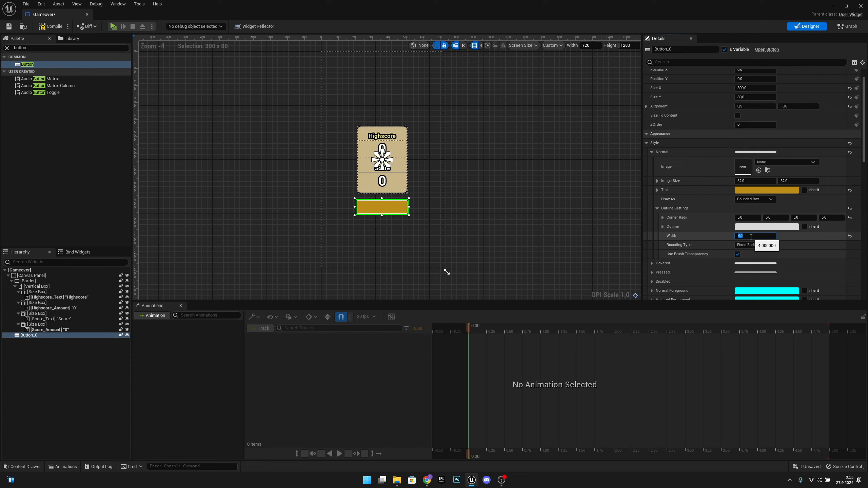
pyautogui.click(758, 236)
pyautogui.click(756, 228)
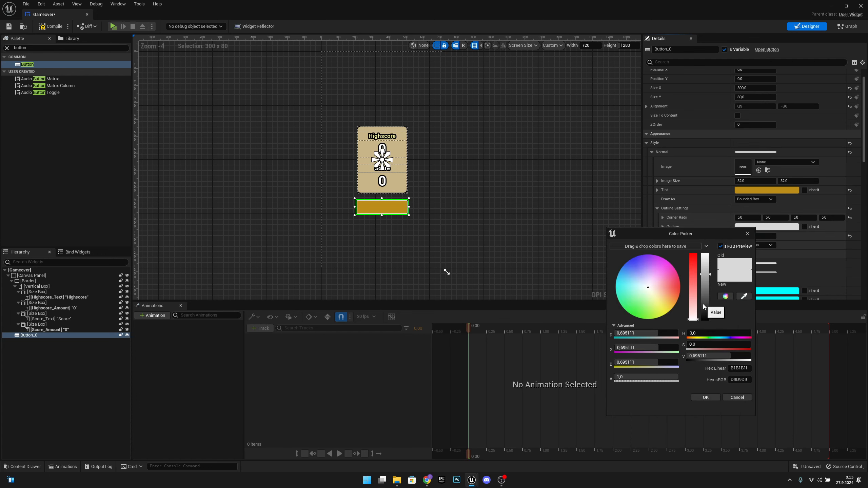
pyautogui.moveTo(702, 304); pyautogui.dragTo(704, 327)
pyautogui.click(716, 398)
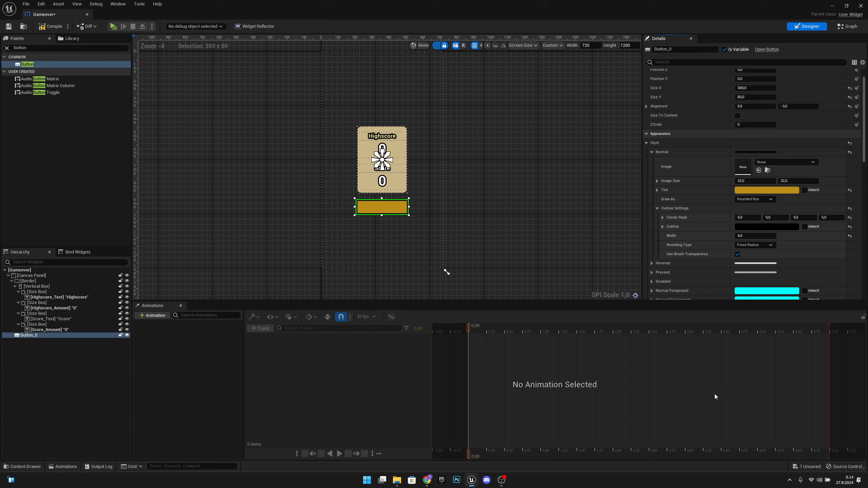
# Rename the new button in the widget hierarchy as Restart_Button
pyautogui.click(51, 335)
pyautogui.click(52, 335)
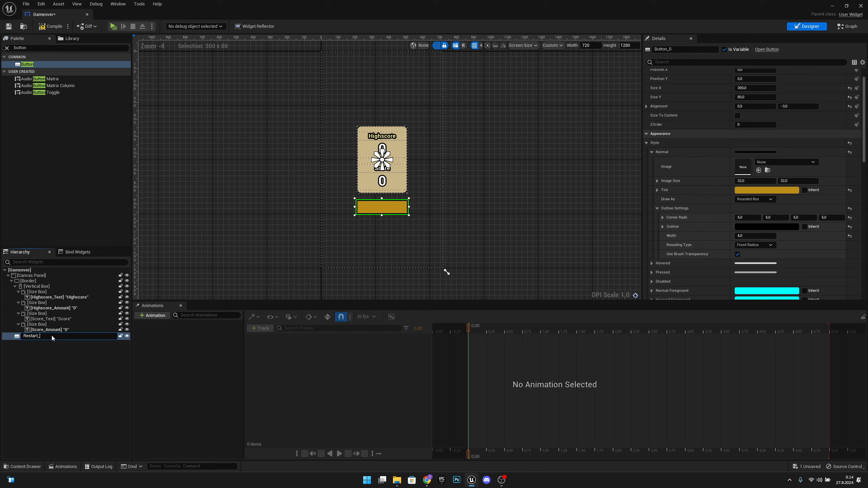
pyautogui.write('Restart_Button')
pyautogui.press('Return')
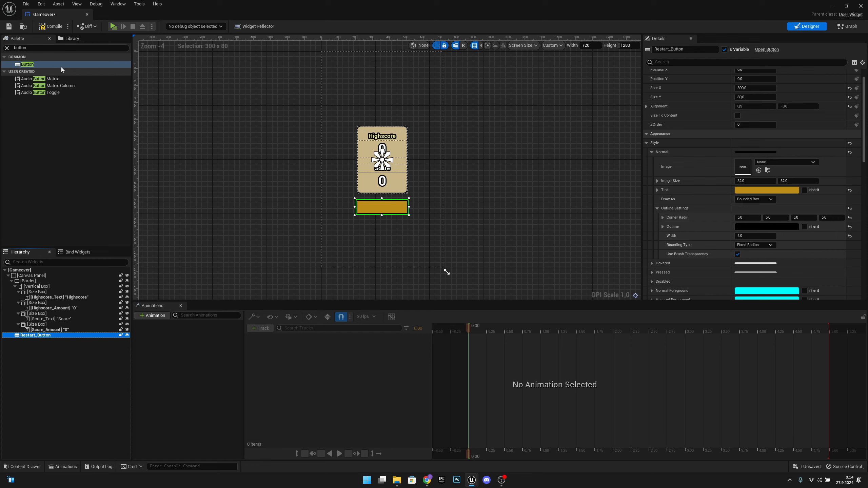
# Copy the Score_Text widget and paste the copy inside Restart_Button
pyautogui.click(395, 169)
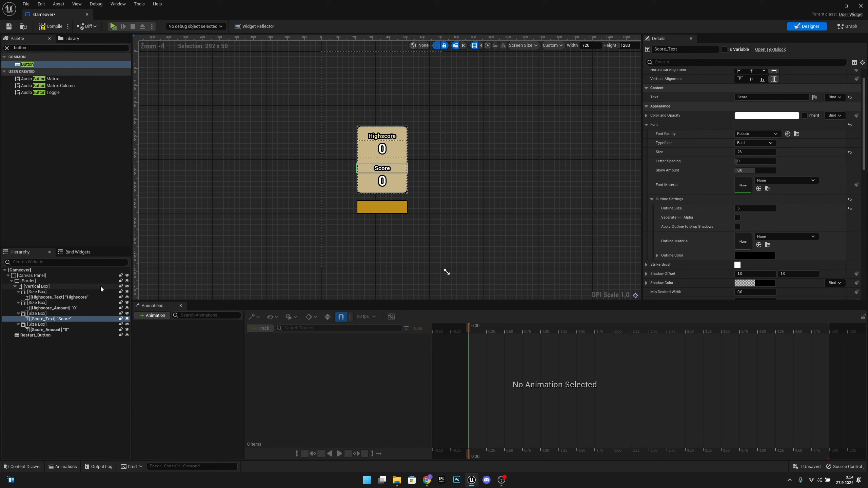
pyautogui.rightClick(52, 319)
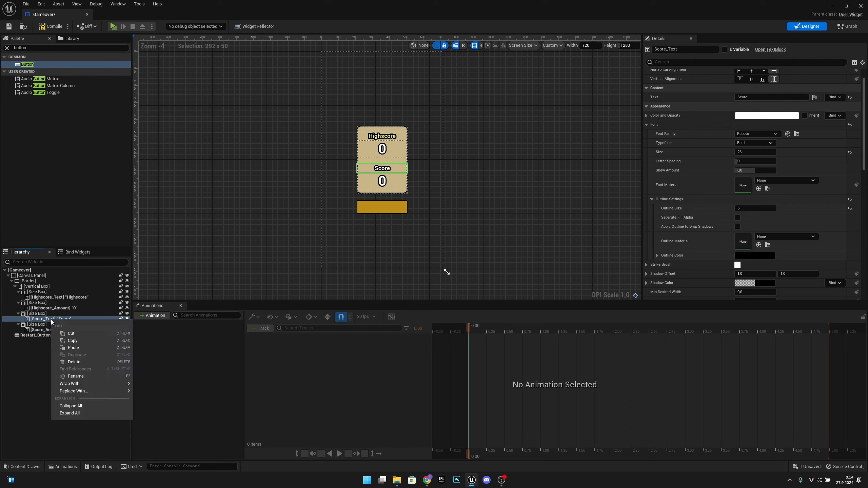
pyautogui.click(72, 340)
pyautogui.click(34, 336)
pyautogui.rightClick(34, 338)
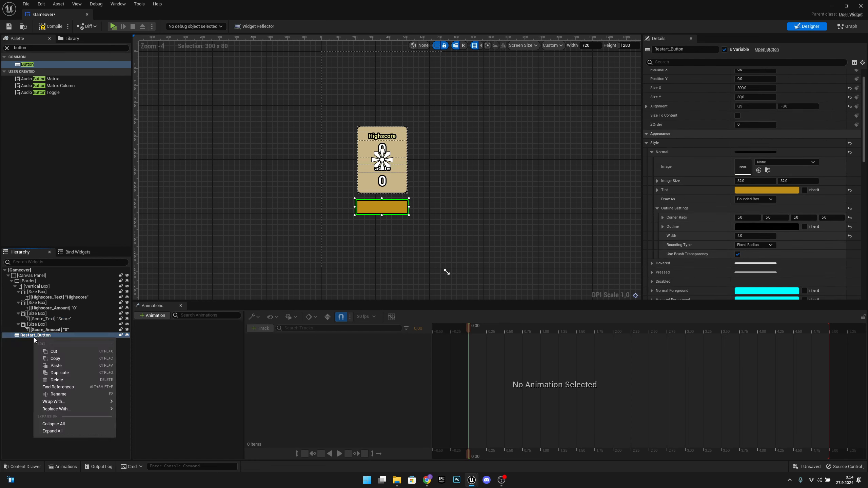
pyautogui.click(58, 365)
# Rename the pasted text widget under Restart_Button as Restart_Text
pyautogui.press('F2')
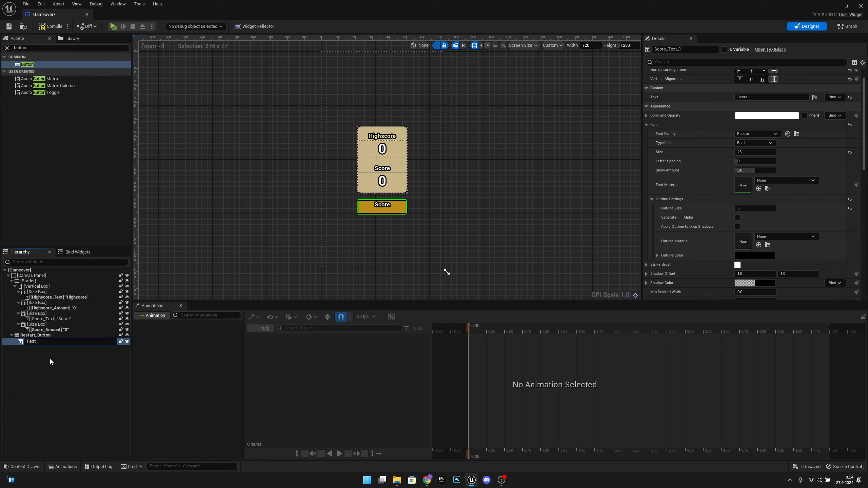
pyautogui.write('Restart_Text')
pyautogui.press('Return')
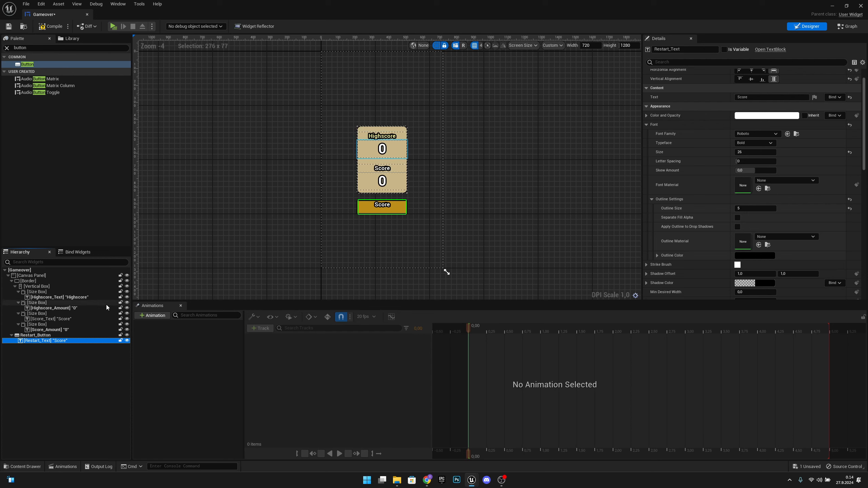
# Change the displayed text of Restart_Text to "Restart"
pyautogui.click(382, 205)
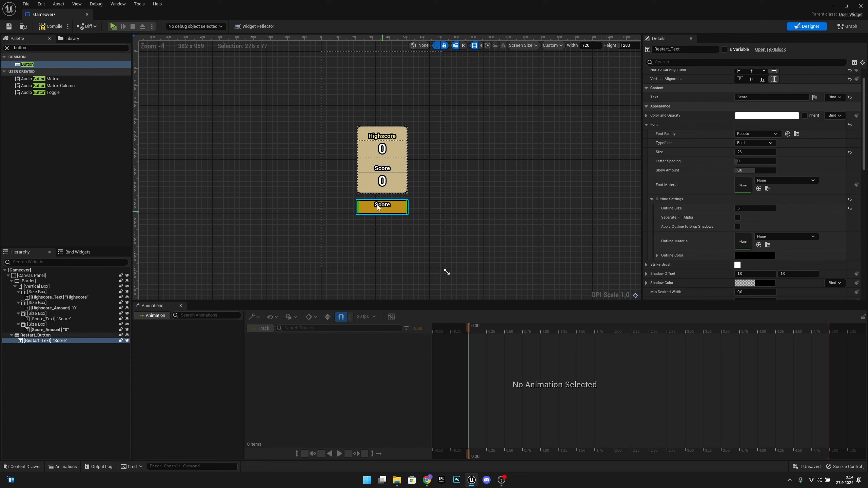
pyautogui.click(40, 341)
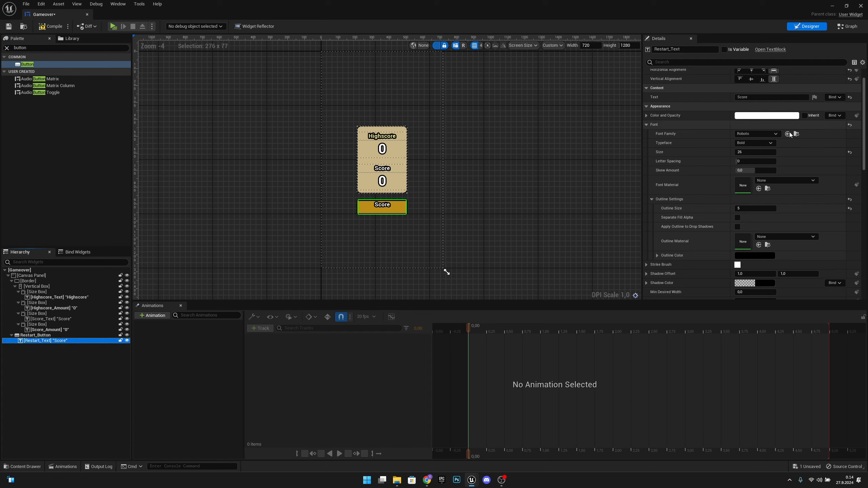
pyautogui.click(765, 98)
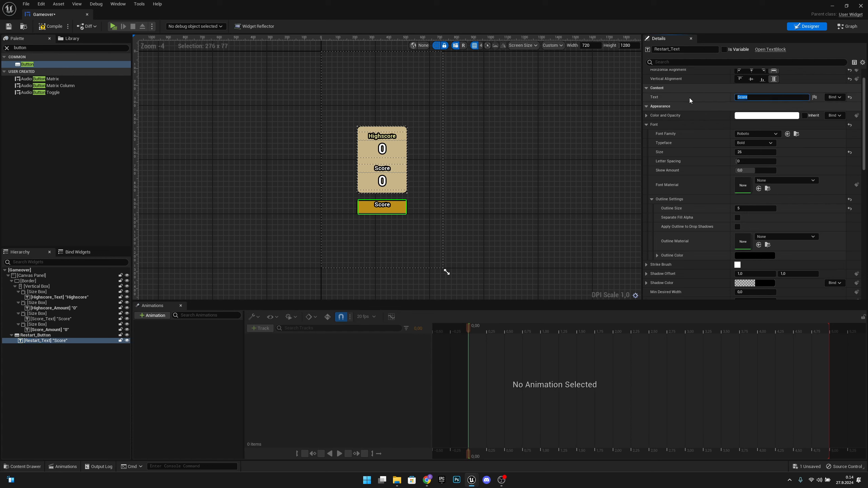
pyautogui.write('Restart')
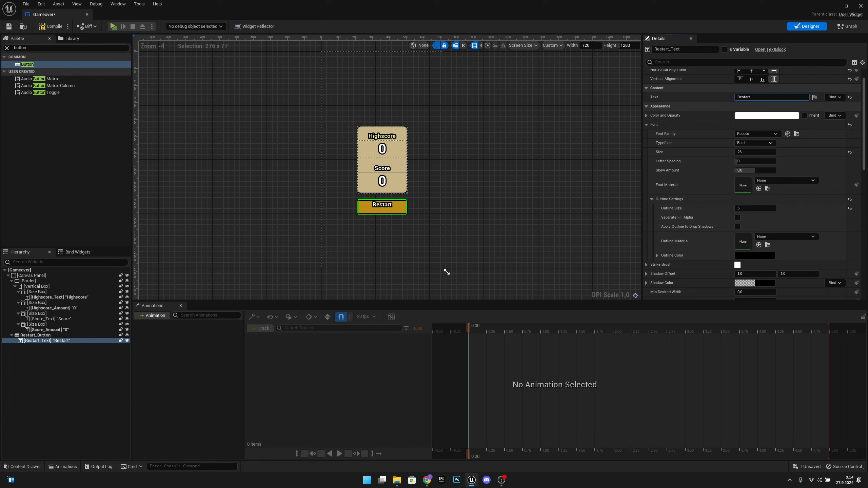
# Set the top padding of Restart_Text to 20 and check its position inside the button
pyautogui.scroll(1, 683, 143)
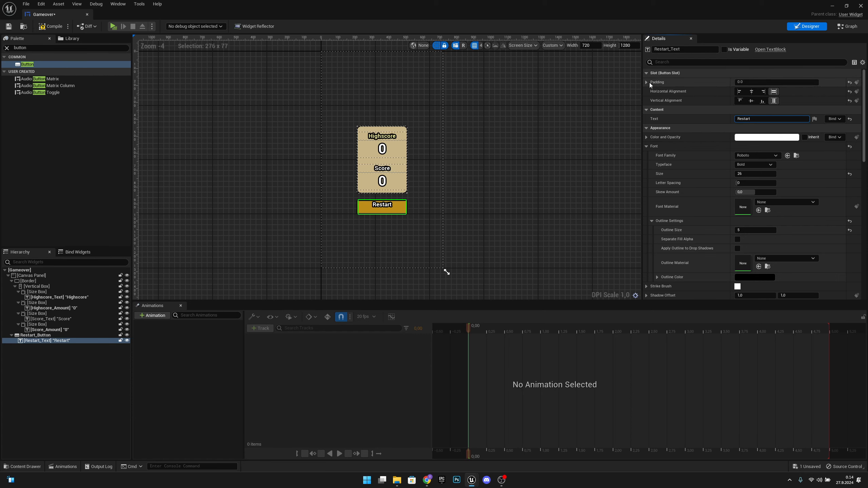
pyautogui.click(649, 83)
pyautogui.click(735, 101)
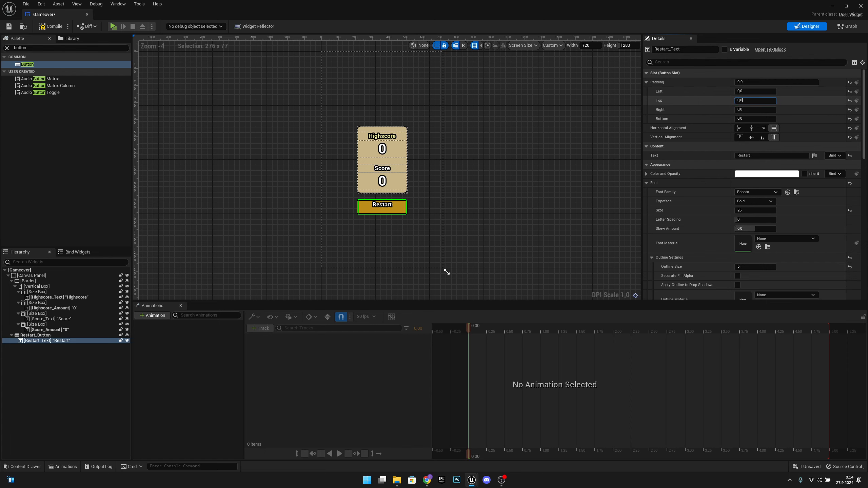
pyautogui.write('2')
pyautogui.press('Return')
pyautogui.scroll(5, 386, 223)
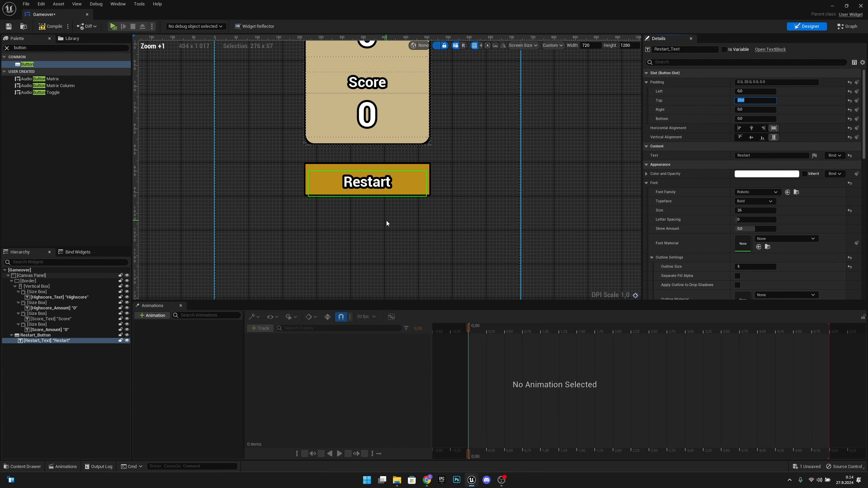
pyautogui.click(455, 243)
pyautogui.click(369, 190)
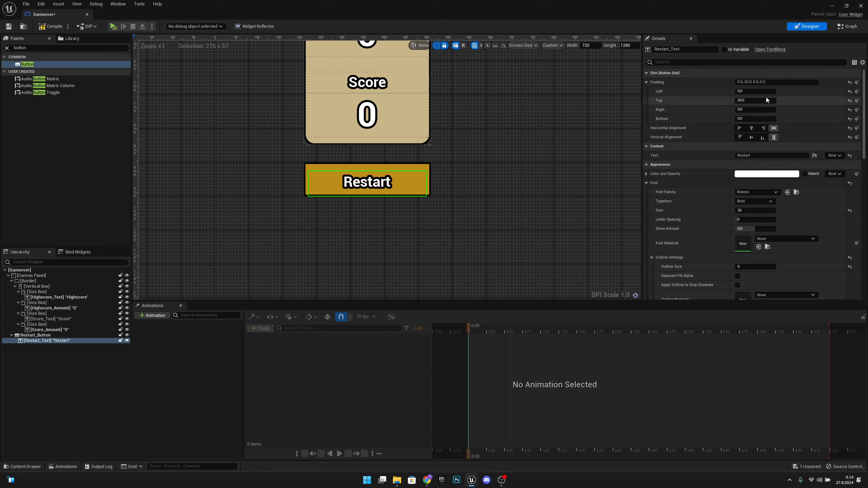
# Try top padding values of 15, 20, 17 and 5 for Restart_Text
pyautogui.click(759, 100)
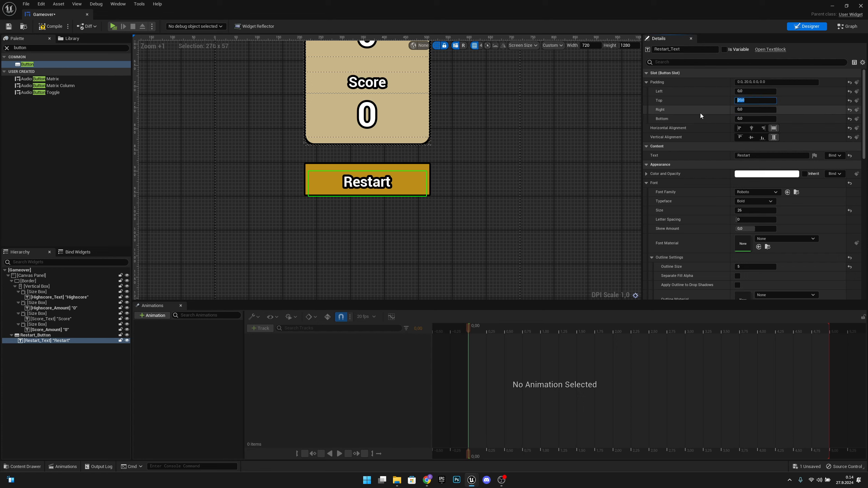
pyautogui.write('15')
pyautogui.press('Return')
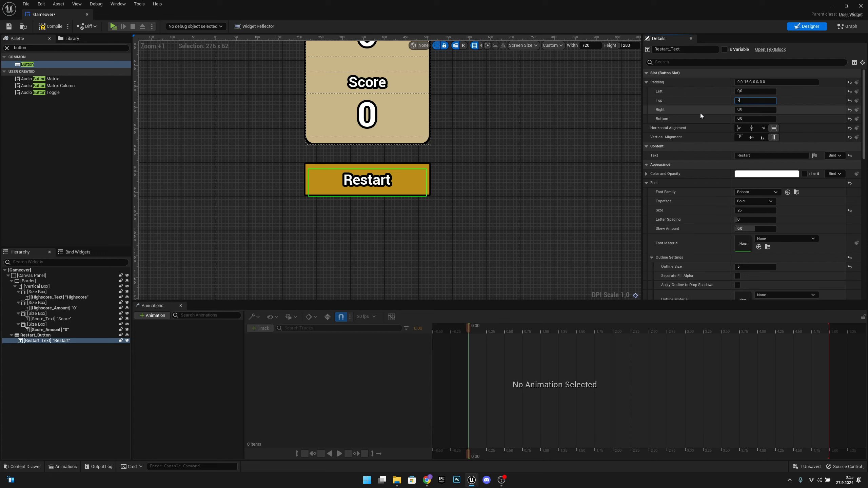
pyautogui.click(603, 149)
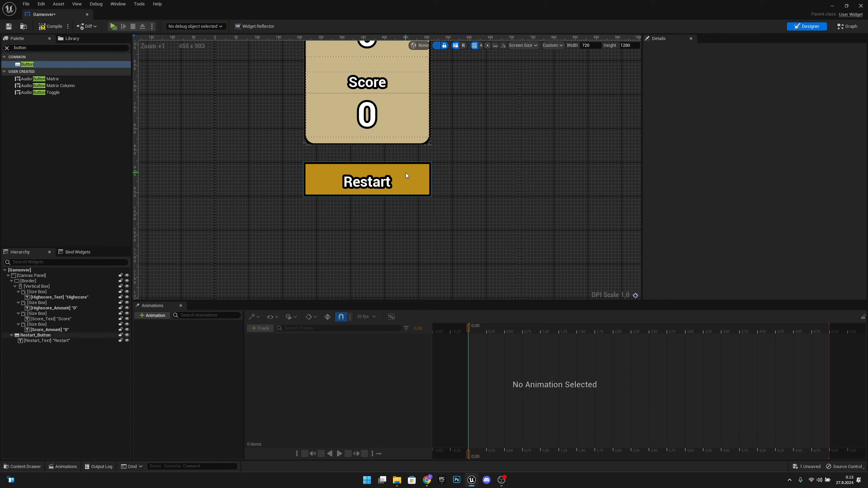
pyautogui.click(378, 183)
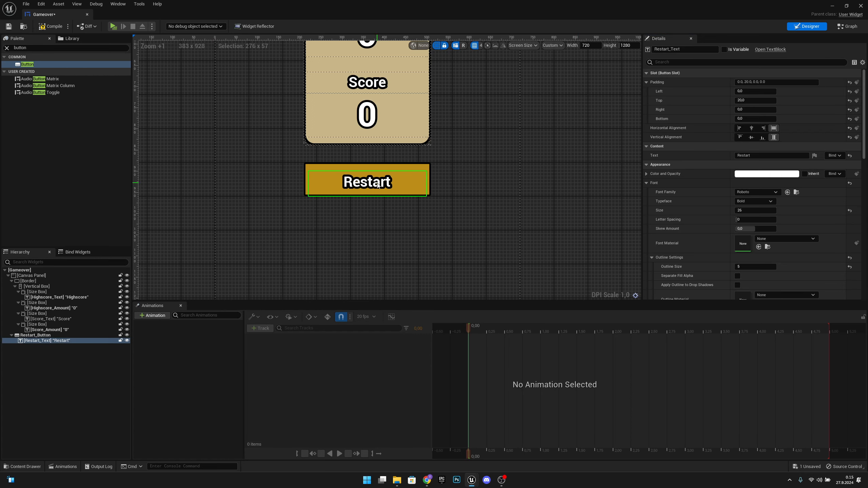
pyautogui.moveTo(748, 100); pyautogui.dragTo(707, 100)
pyautogui.write('1')
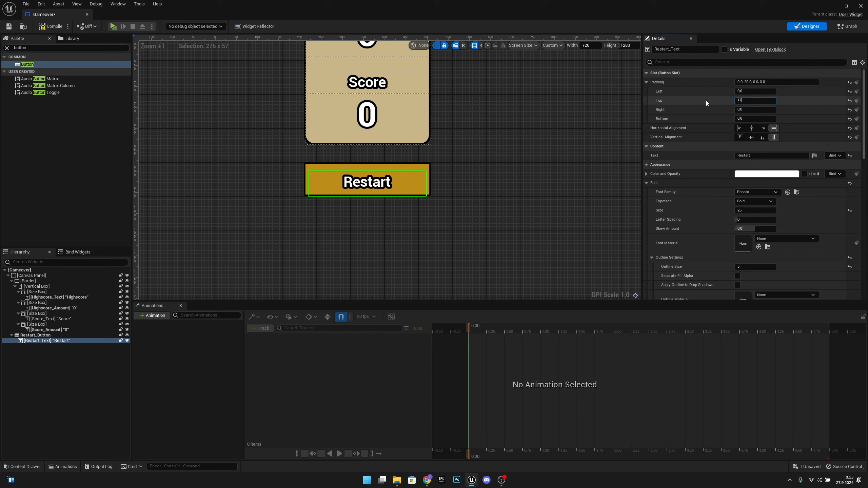
pyautogui.write('7')
pyautogui.press('Return')
pyautogui.write('5')
pyautogui.press('Return')
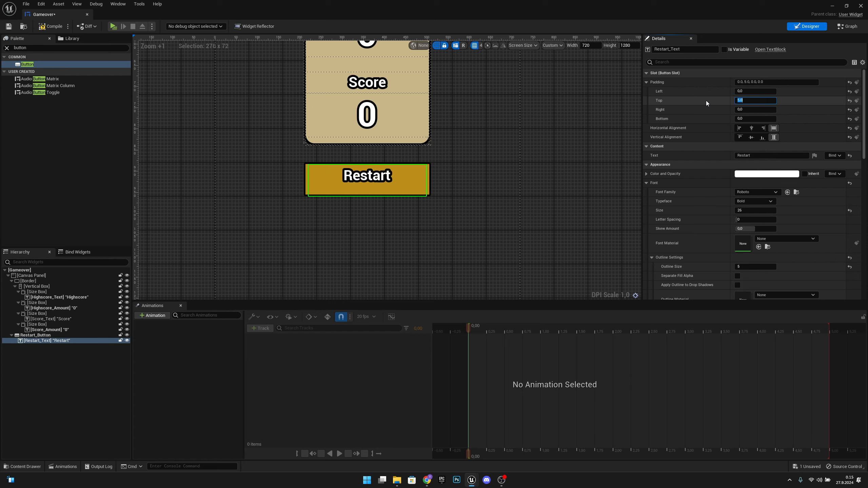
# Set the top padding of Restart_Text to 15 to center the label vertically in the button
pyautogui.write('15')
pyautogui.press('Return')
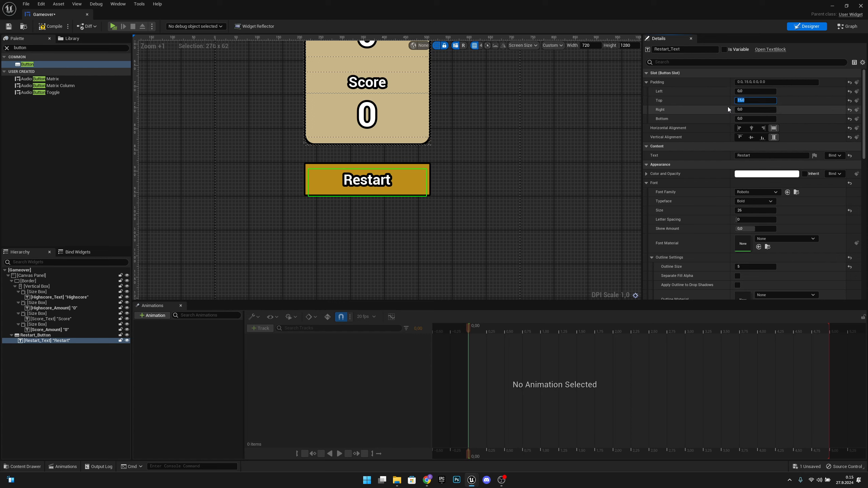
pyautogui.click(555, 204)
pyautogui.scroll(-4, 409, 212)
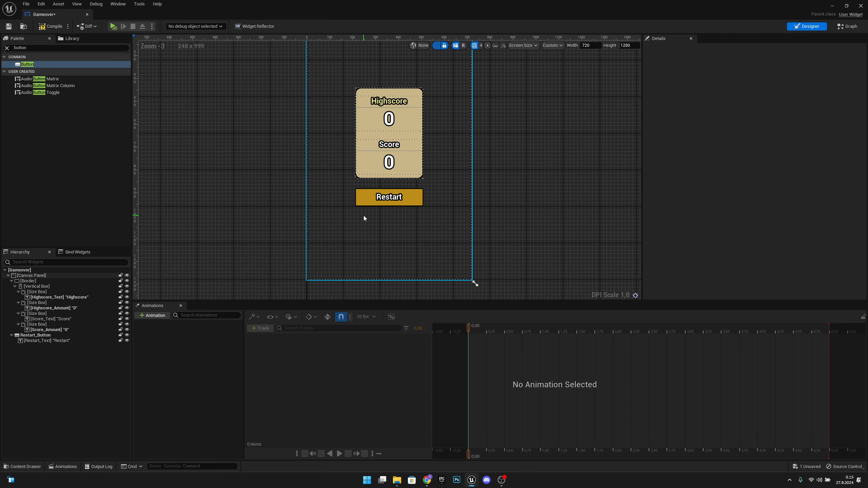
pyautogui.moveTo(445, 200); pyautogui.dragTo(417, 206, button='right')
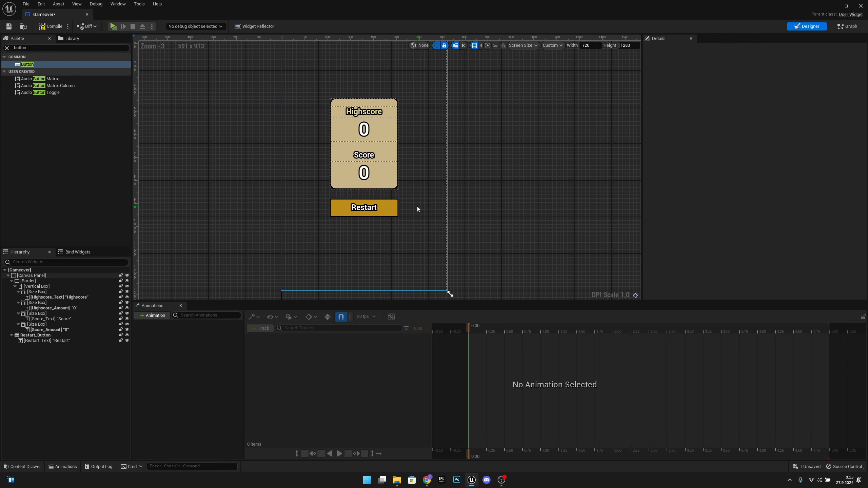
# Copy Restart_Button's Normal style and paste it onto its Hovered and Pressed styles
pyautogui.click(390, 212)
pyautogui.click(37, 334)
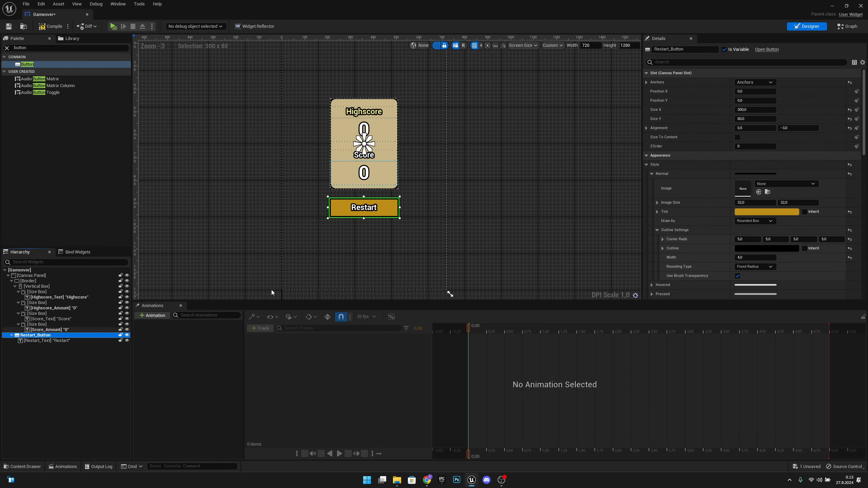
pyautogui.scroll(-3, 721, 222)
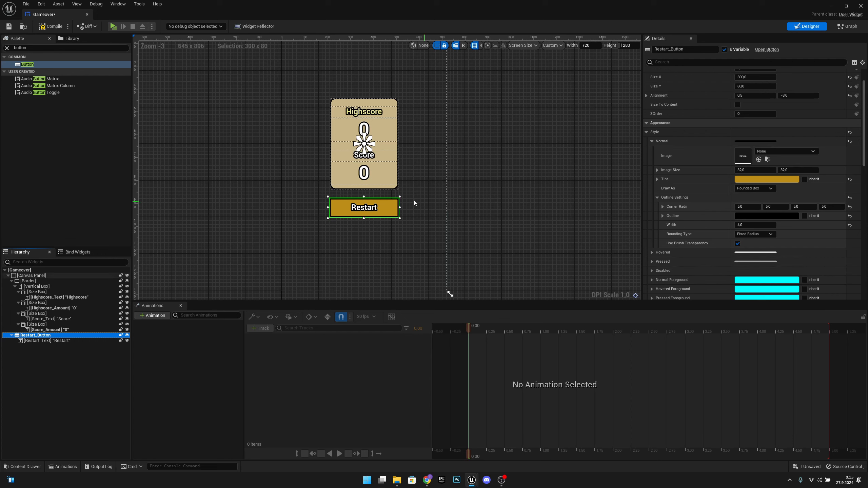
pyautogui.click(650, 252)
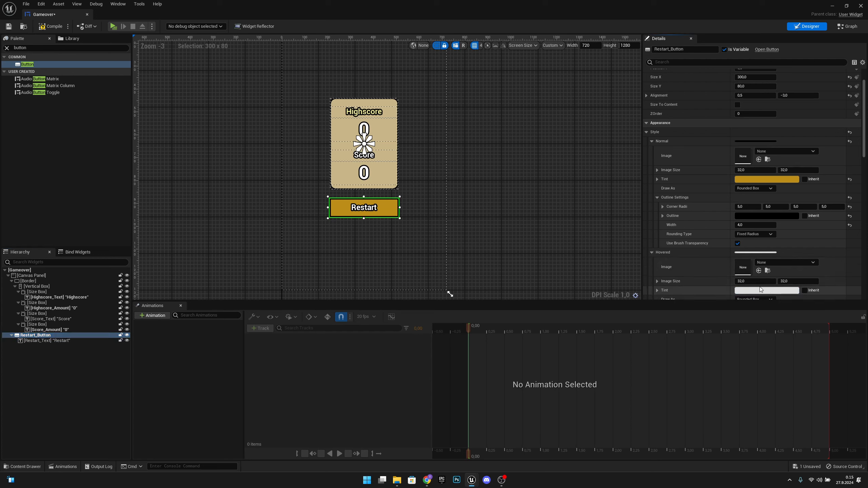
pyautogui.click(652, 253)
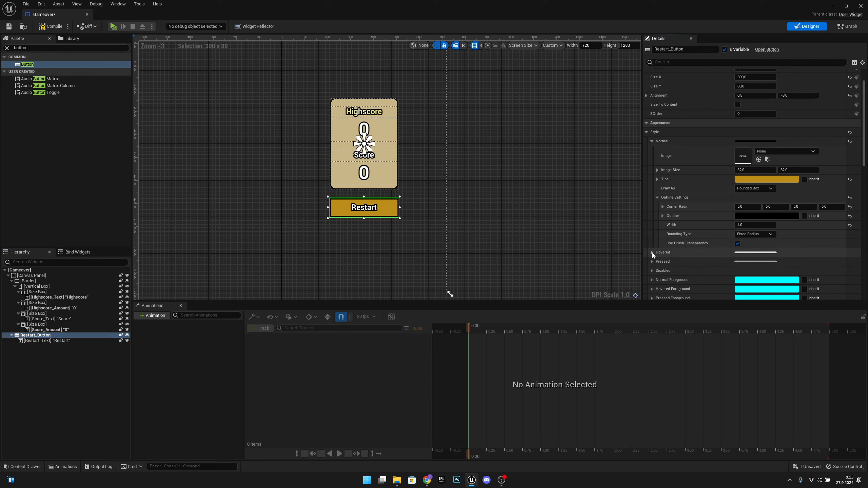
pyautogui.click(650, 141)
pyautogui.rightClick(692, 141)
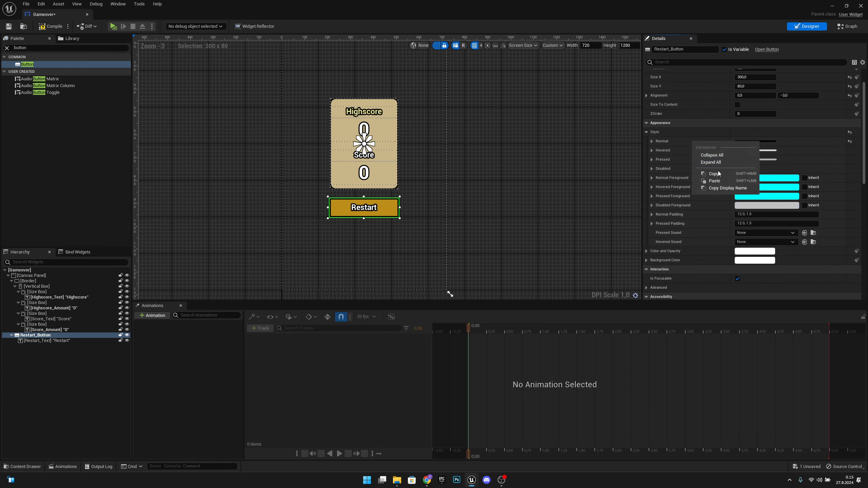
pyautogui.click(694, 174)
pyautogui.rightClick(690, 149)
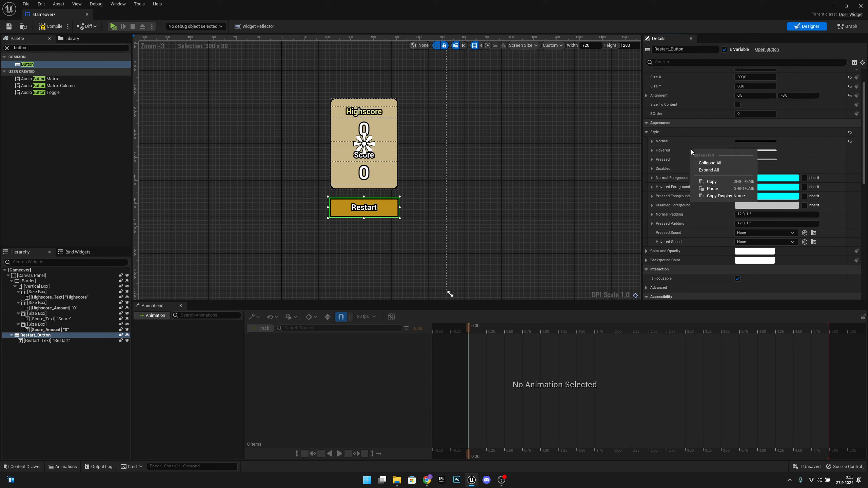
pyautogui.click(715, 185)
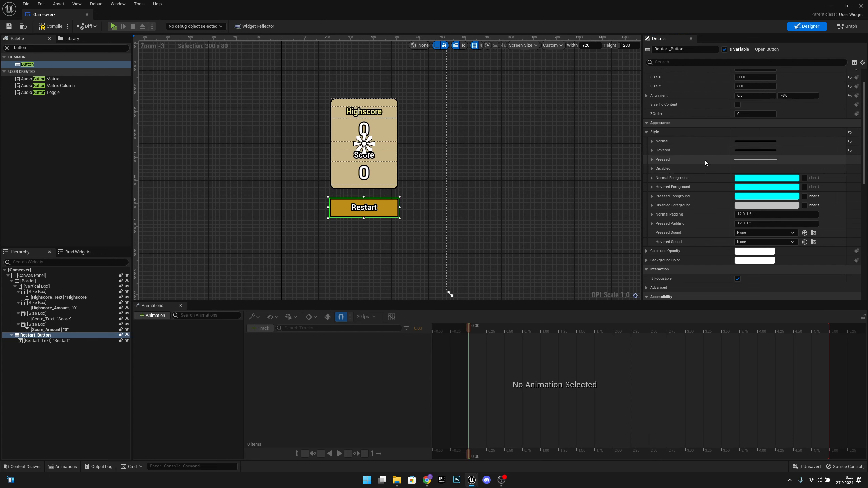
pyautogui.rightClick(705, 160)
pyautogui.click(720, 199)
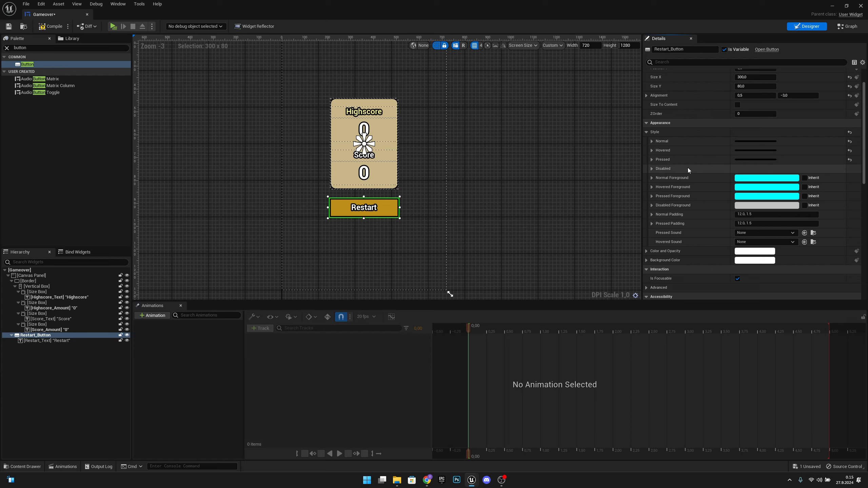
# Darken the tint of Restart_Button's Hovered style slightly, to a brightness value of about 0.40
pyautogui.click(651, 150)
pyautogui.click(767, 188)
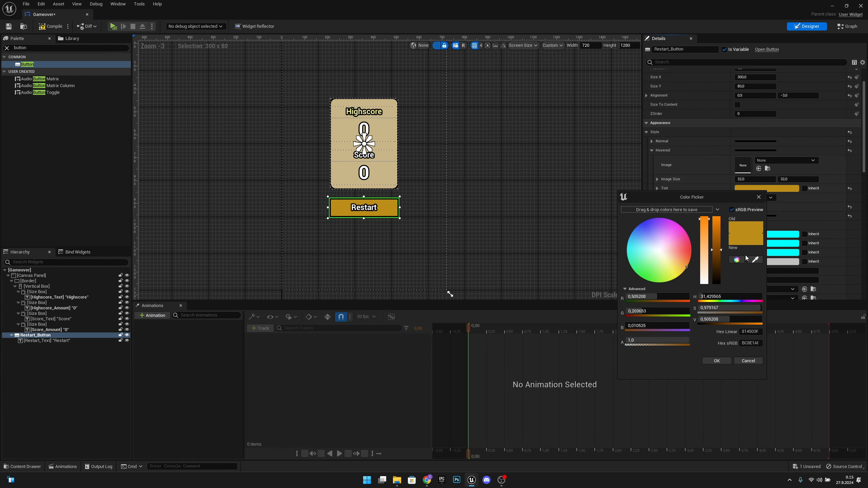
pyautogui.moveTo(721, 250); pyautogui.dragTo(721, 256)
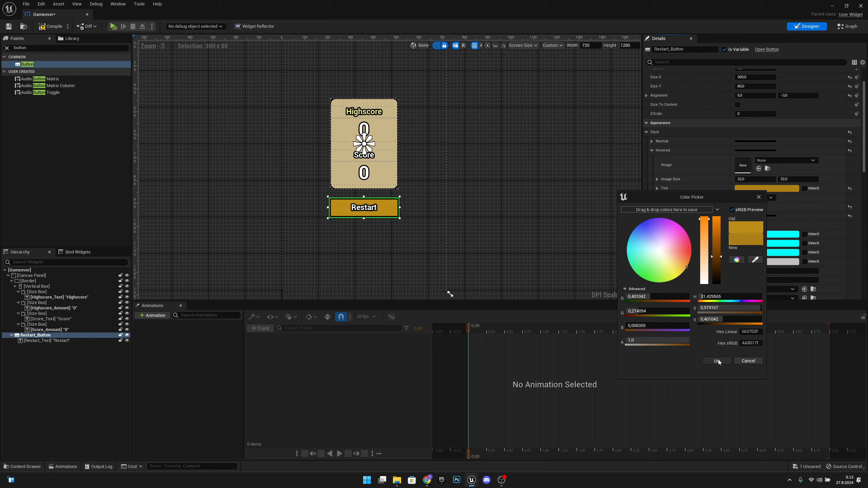
pyautogui.click(716, 361)
# Darken the tint of Restart_Button's Pressed style so it is darker than the Hovered tint
pyautogui.click(651, 216)
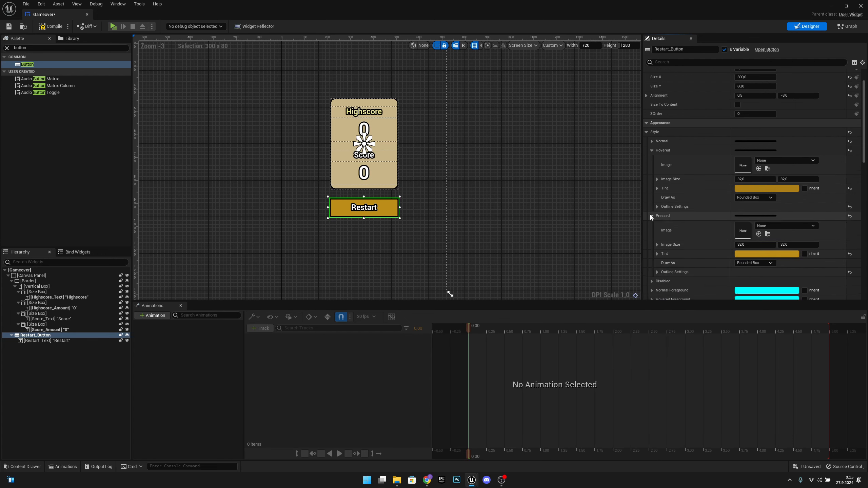
pyautogui.click(776, 253)
pyautogui.moveTo(725, 316); pyautogui.dragTo(726, 327)
pyautogui.click(726, 422)
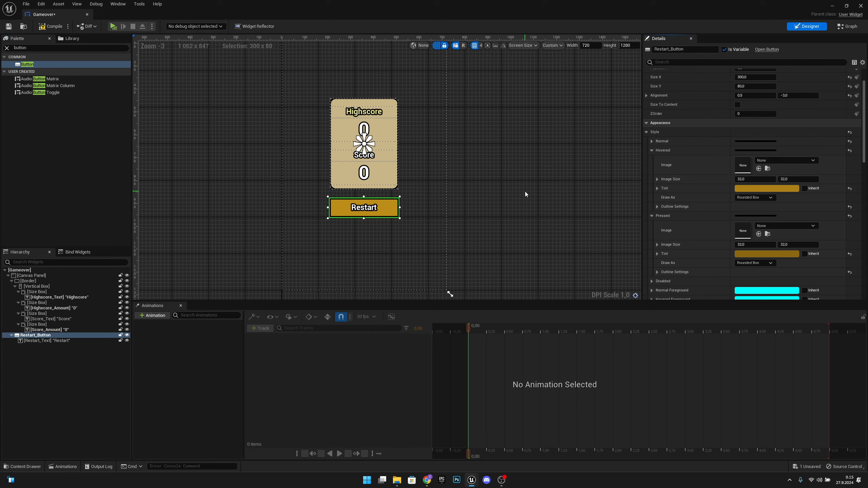
pyautogui.click(503, 222)
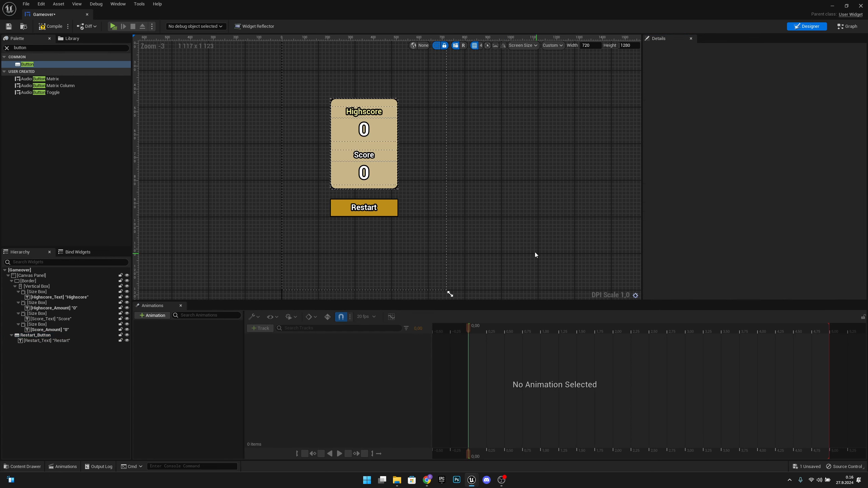
# Create a widget animation named Open_Anim and open it for editing
pyautogui.click(143, 319)
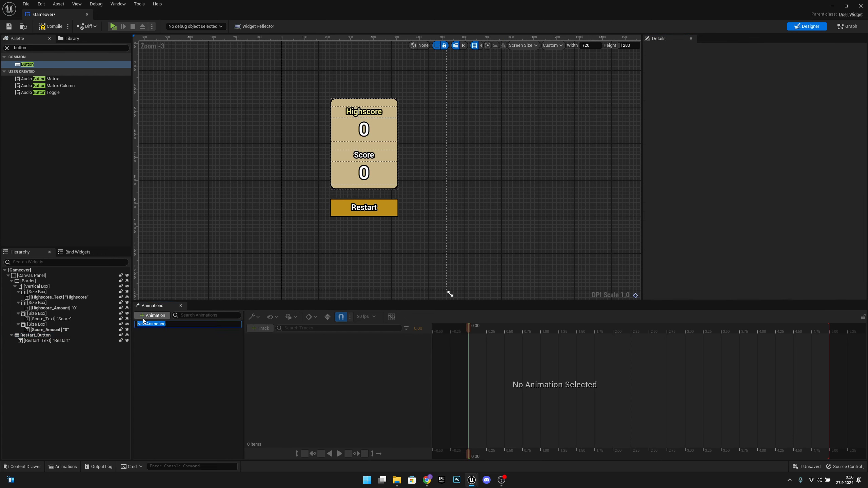
pyautogui.write('Open_Anim')
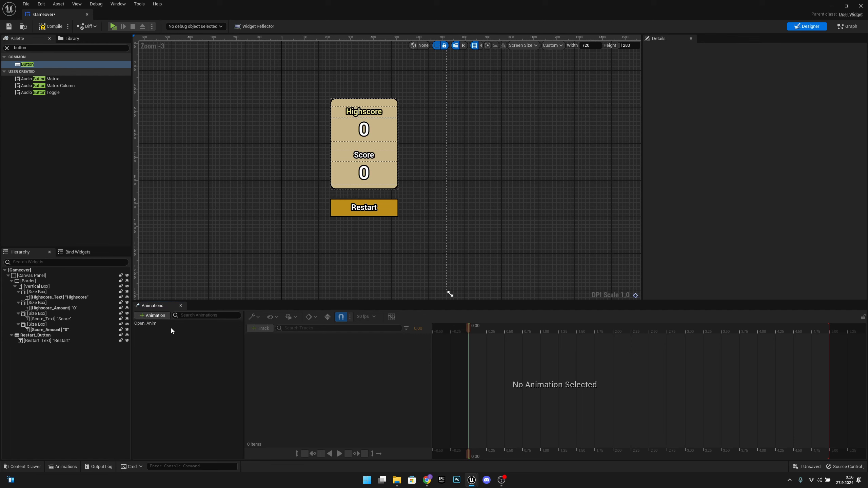
pyautogui.press('Return')
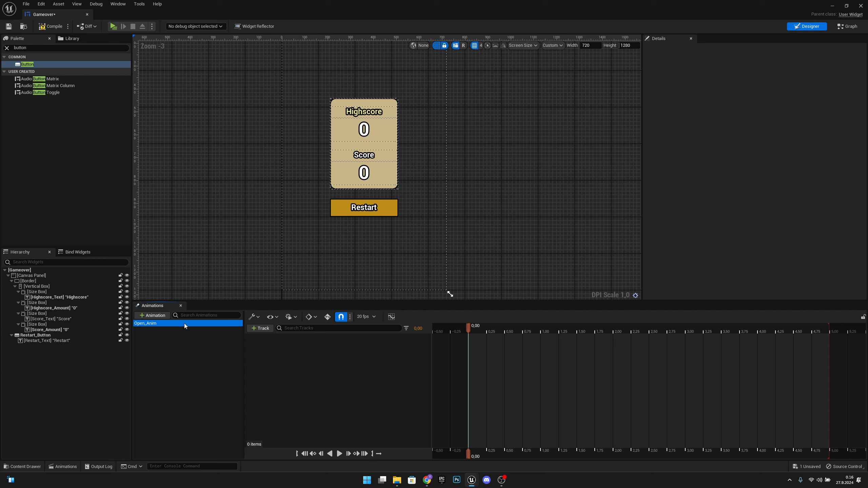
# Add the score panel's Border to Open_Anim and give it Transform and Render Opacity tracks
pyautogui.click(43, 281)
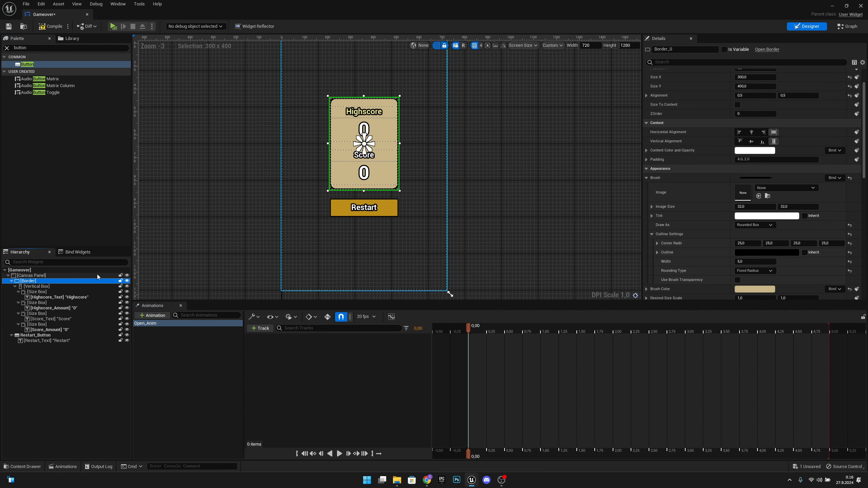
pyautogui.click(268, 329)
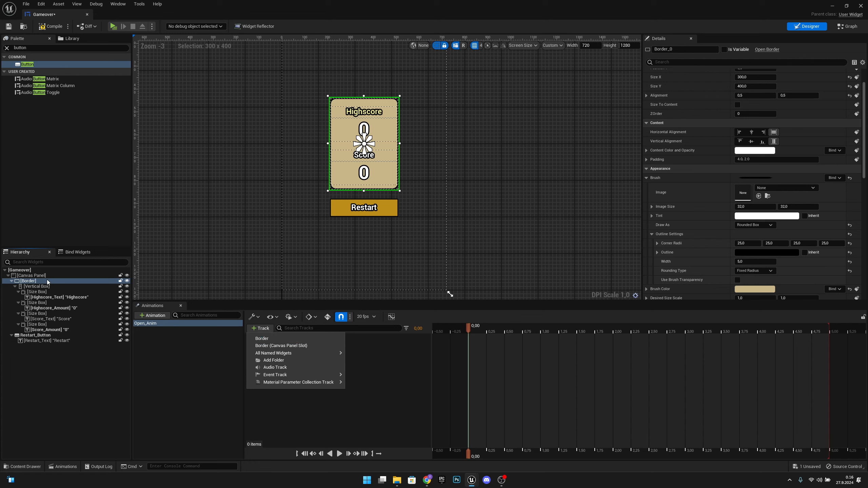
pyautogui.click(263, 339)
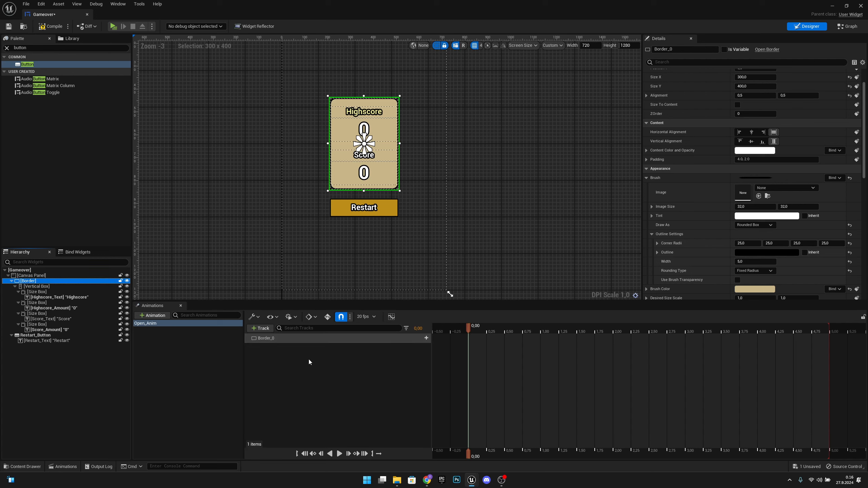
pyautogui.click(420, 337)
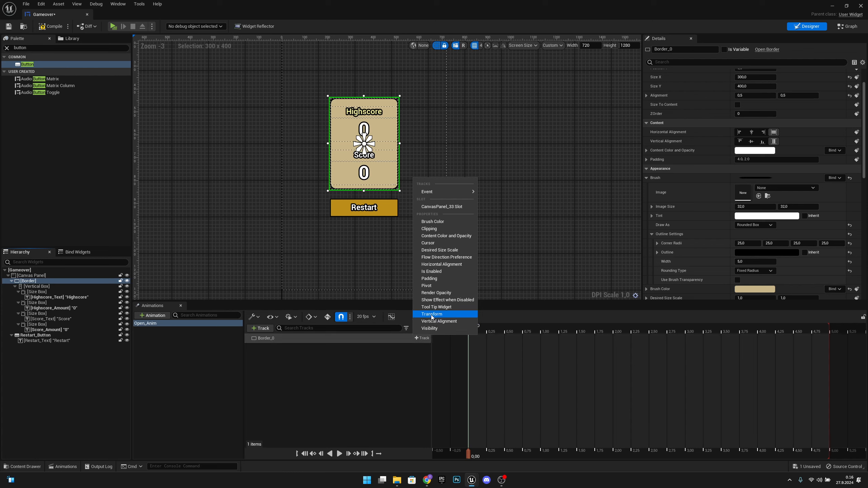
pyautogui.click(431, 314)
pyautogui.click(423, 338)
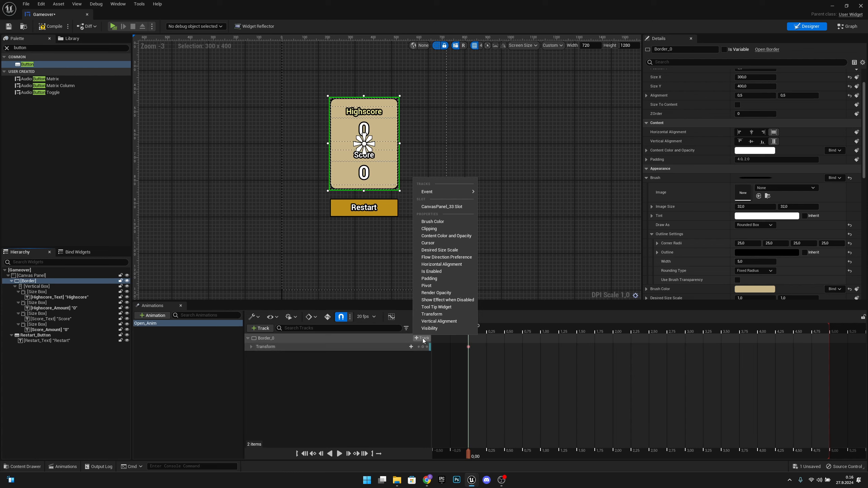
pyautogui.click(445, 293)
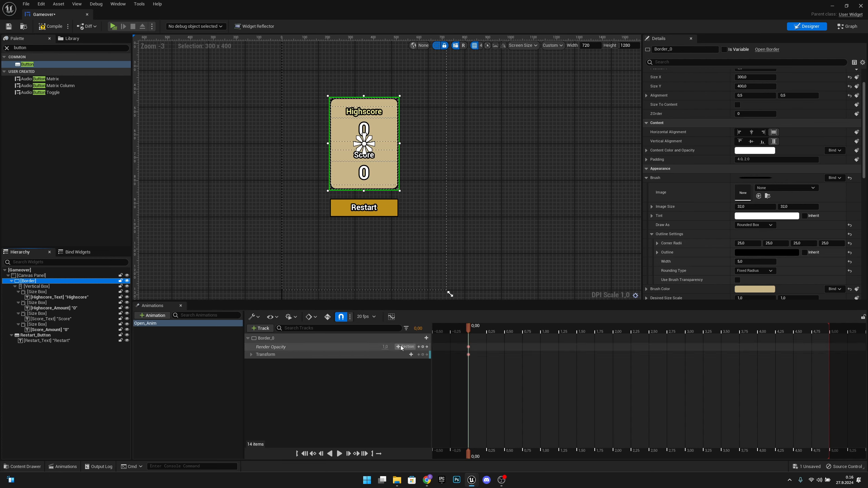
# Keyframe the Border's Render Opacity at 0 at time 0.00 and at 1 at time 0.50
pyautogui.click(386, 347)
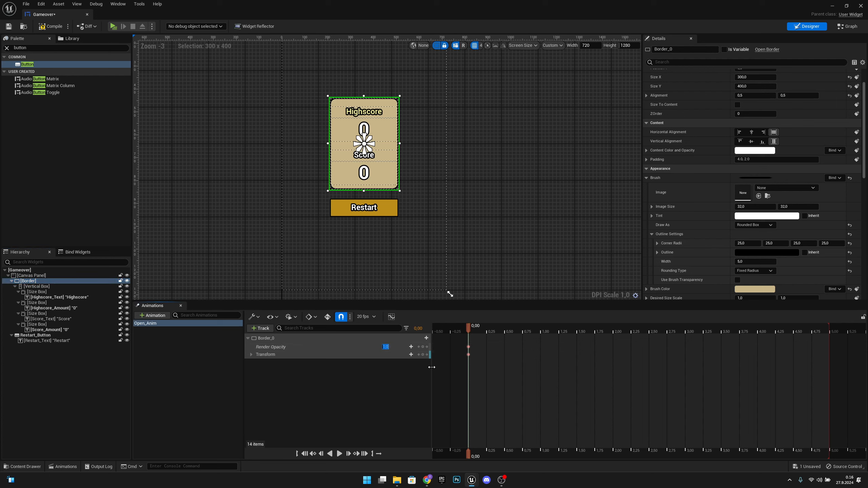
pyautogui.write('0')
pyautogui.press('Return')
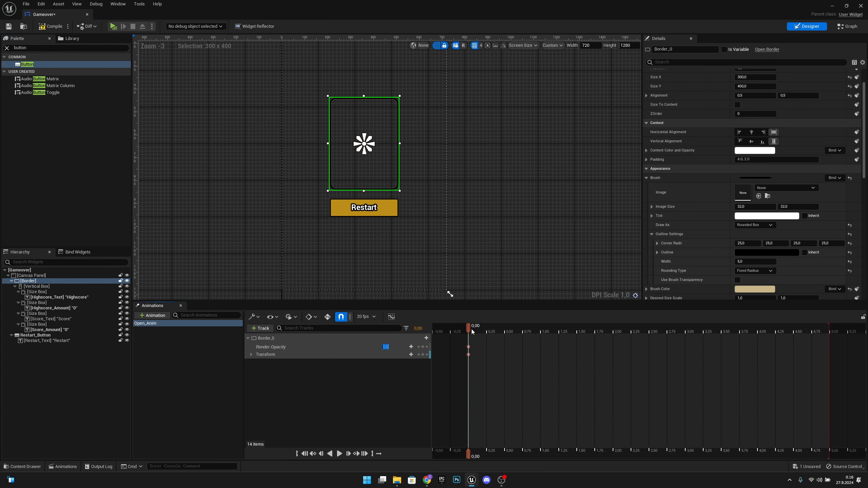
pyautogui.moveTo(470, 329); pyautogui.dragTo(506, 330)
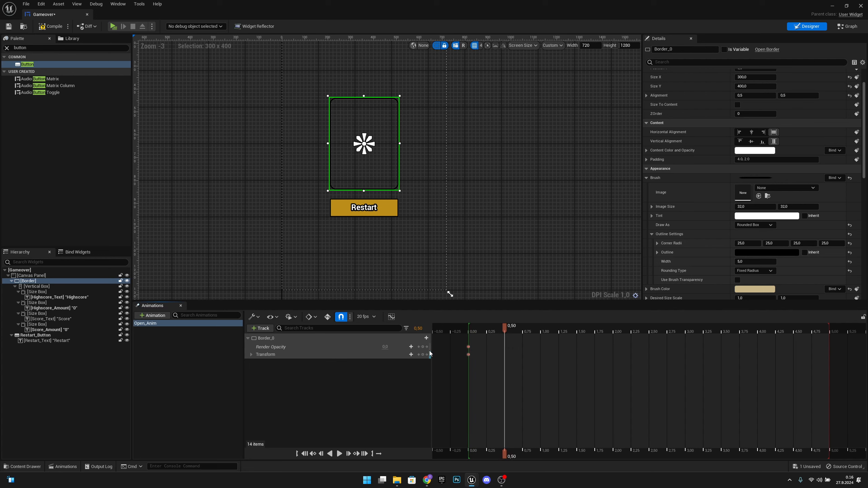
pyautogui.press('Return')
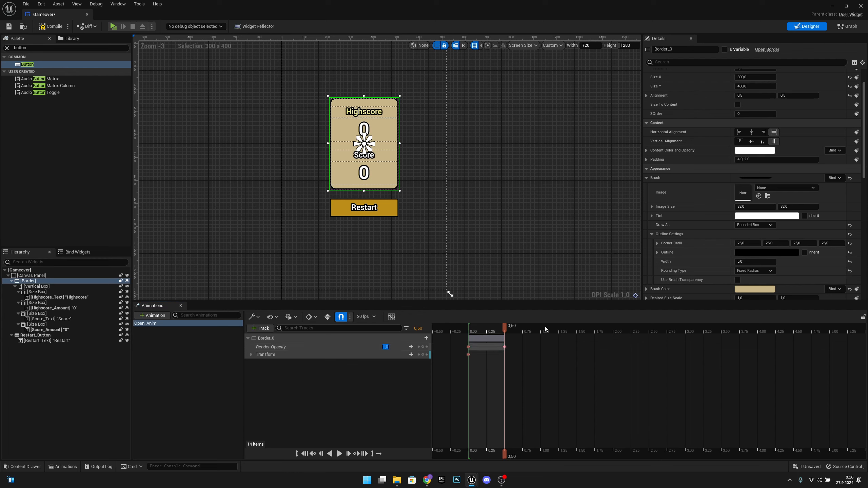
pyautogui.moveTo(503, 327)
pyautogui.mouseDown()
pyautogui.moveTo(463, 327)
pyautogui.moveTo(505, 330)
pyautogui.mouseUp()
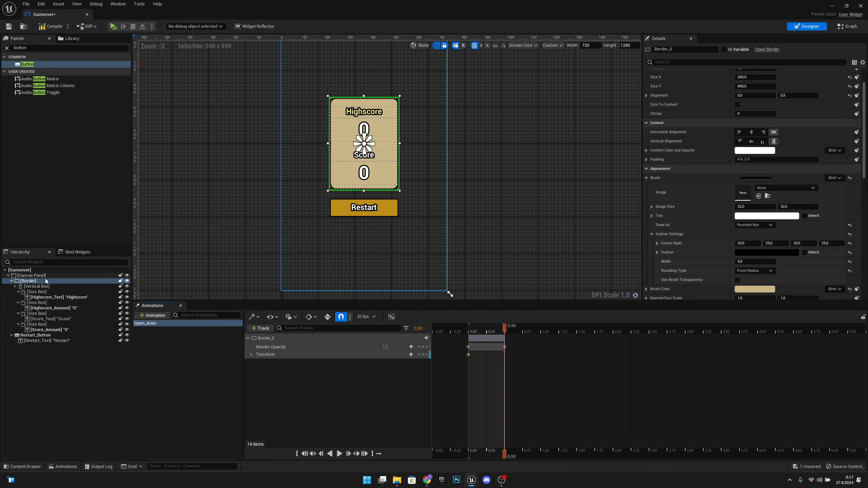
# Enable Use Brush Transparency in the Border's outline settings and check the fade at the animation's start with it on and off
pyautogui.scroll(-3, 772, 239)
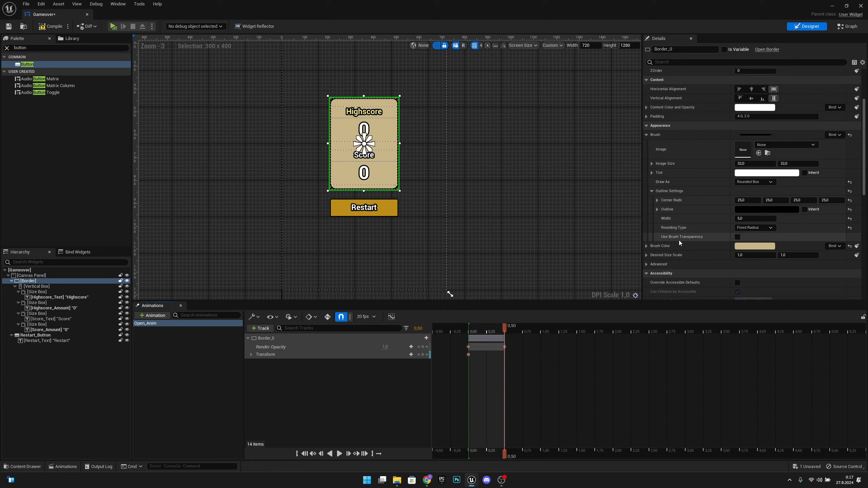
pyautogui.click(738, 238)
pyautogui.rightClick(738, 239)
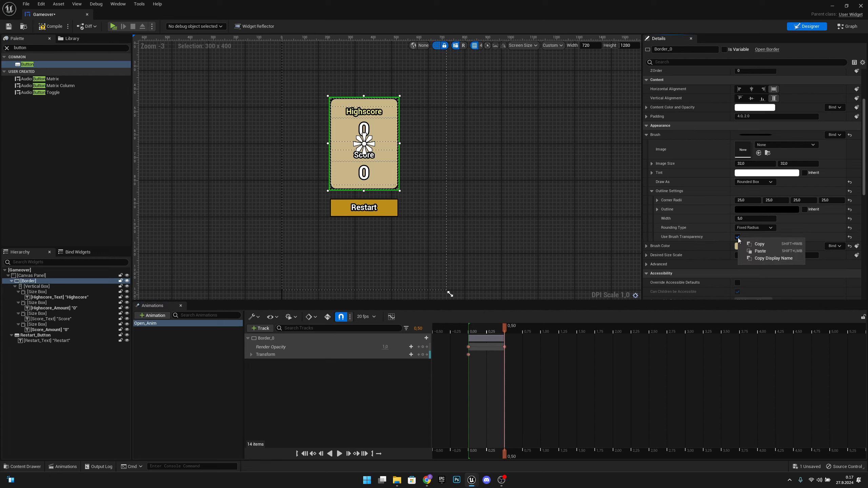
pyautogui.click(503, 330)
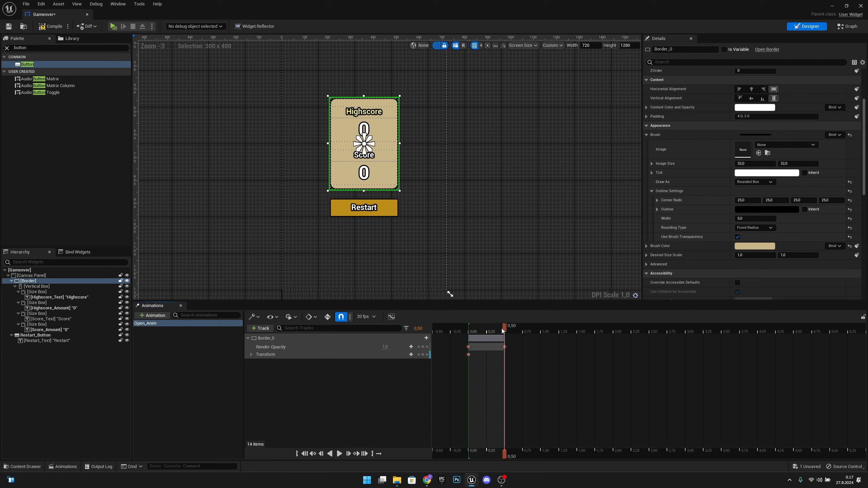
pyautogui.moveTo(503, 331); pyautogui.dragTo(468, 330)
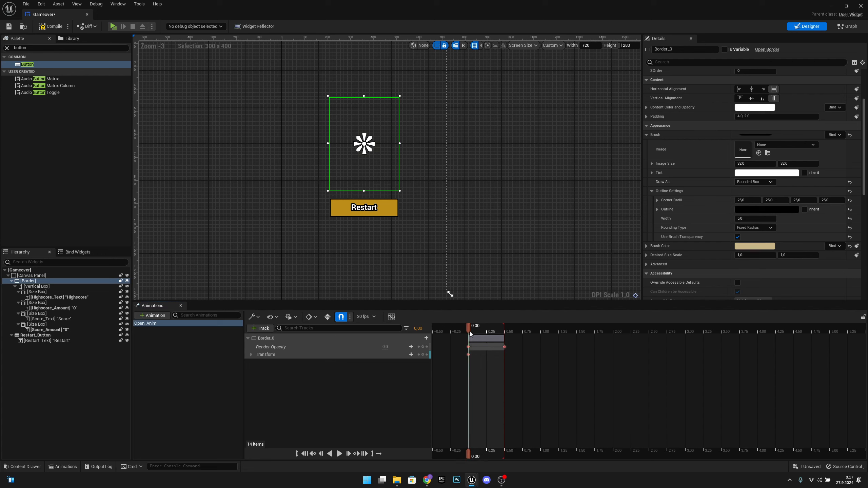
pyautogui.click(738, 237)
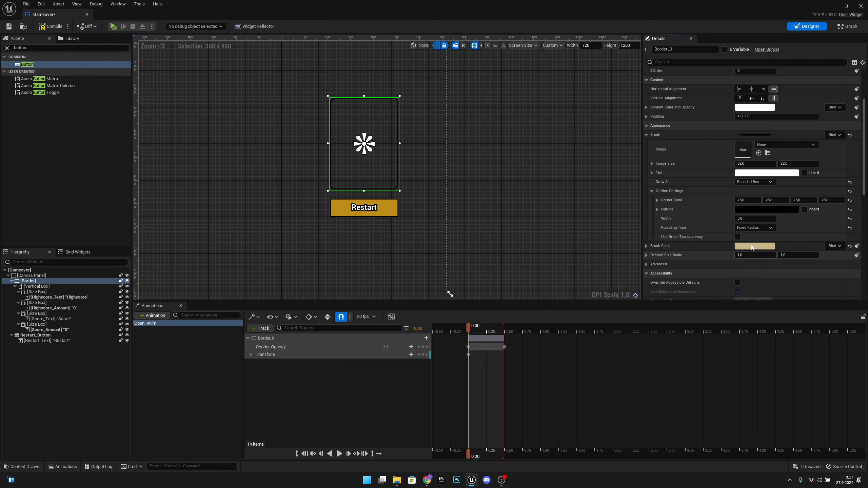
pyautogui.click(737, 237)
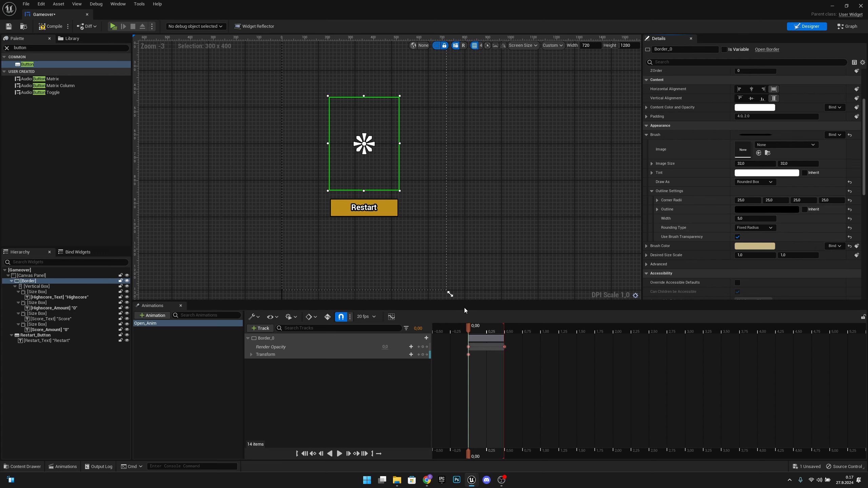
pyautogui.moveTo(470, 326)
pyautogui.mouseDown()
pyautogui.moveTo(504, 328)
pyautogui.moveTo(467, 331)
pyautogui.mouseUp()
# Set the Border's Y translation to -200 at time 0.00 in Open_Anim, after trying 200
pyautogui.click(251, 354)
pyautogui.click(255, 362)
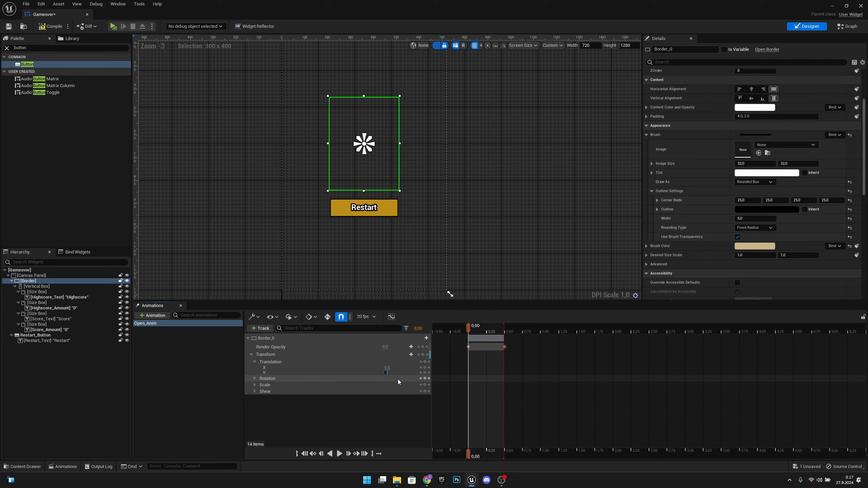
pyautogui.write('0')
pyautogui.press('Return')
pyautogui.press('-')
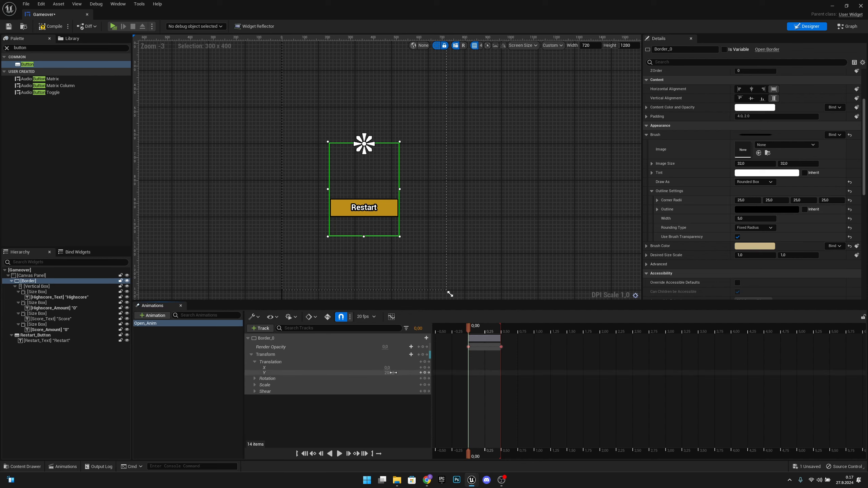
pyautogui.click(392, 372)
pyautogui.write('-200')
pyautogui.press('Return')
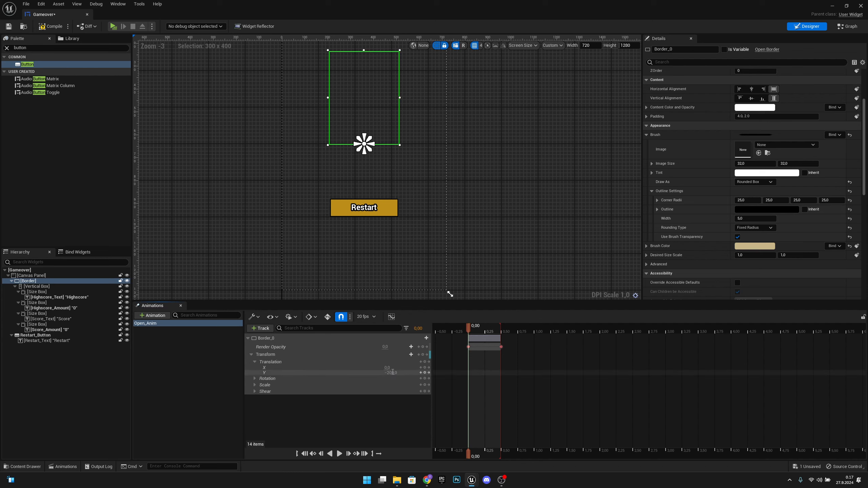
# Keyframe the Border's Y translation at 0 at time 0.50 and preview the animation from the start
pyautogui.moveTo(469, 329); pyautogui.dragTo(501, 332)
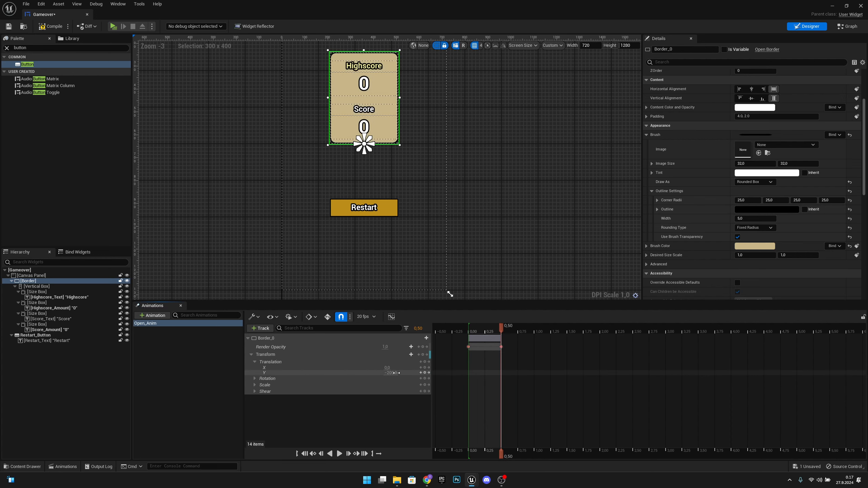
pyautogui.write('0')
pyautogui.press('Return')
pyautogui.moveTo(500, 329); pyautogui.dragTo(468, 326)
pyautogui.press('space')
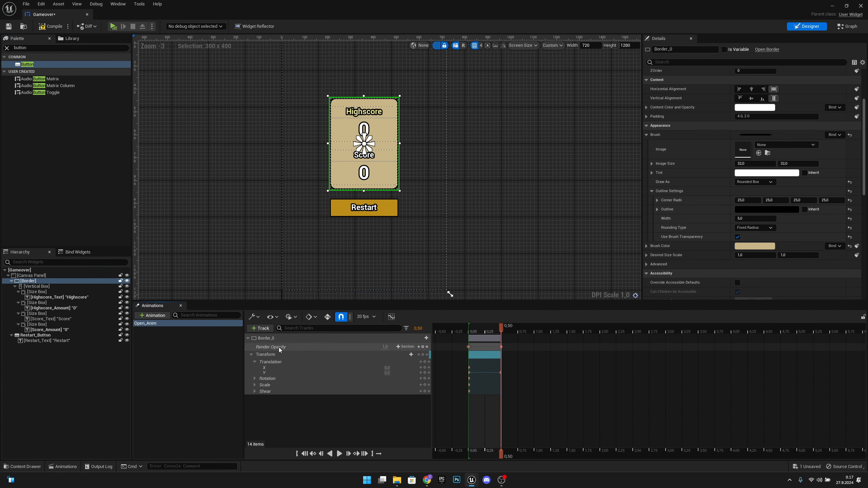
# Add Restart_Button to Open_Anim with a Render Opacity track
pyautogui.click(396, 205)
pyautogui.click(396, 205)
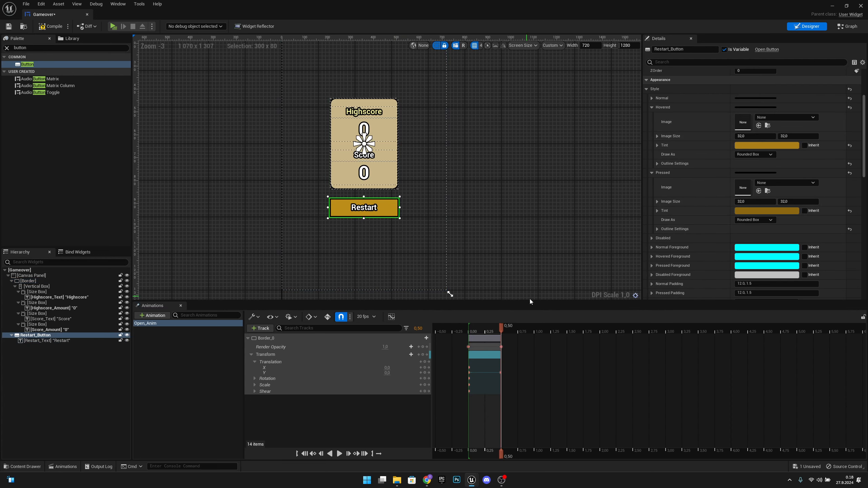
pyautogui.scroll(-5, 865, 110)
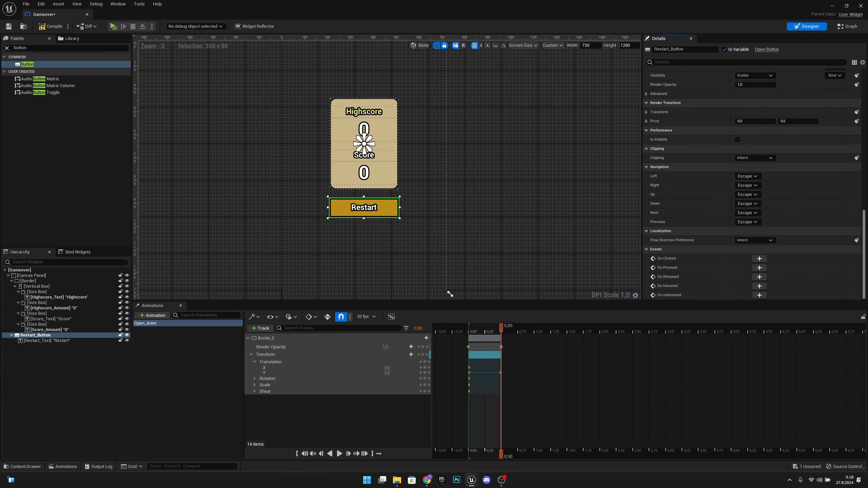
pyautogui.click(260, 328)
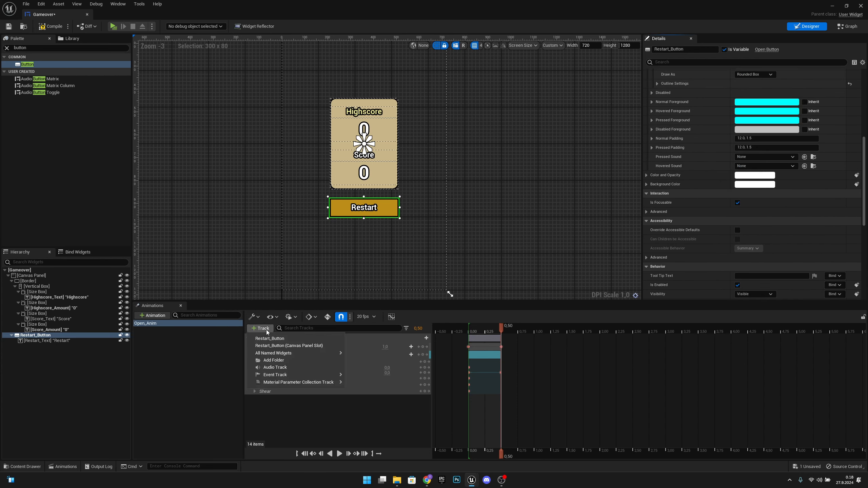
pyautogui.click(273, 338)
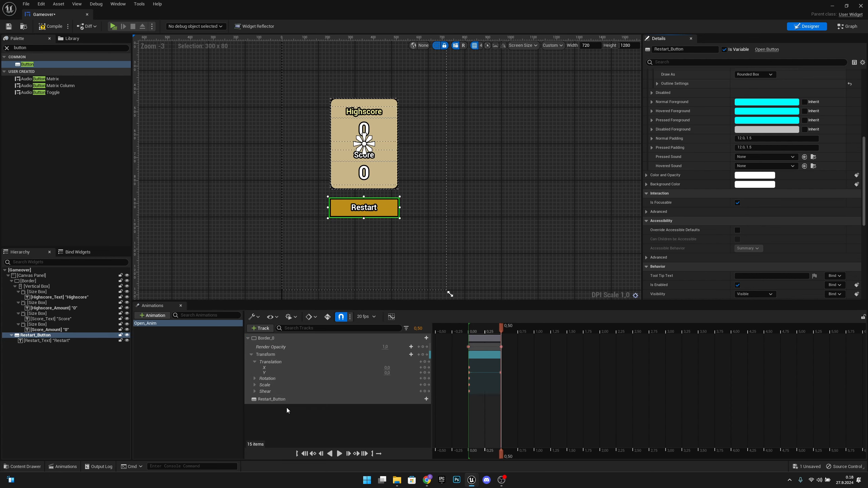
pyautogui.click(424, 400)
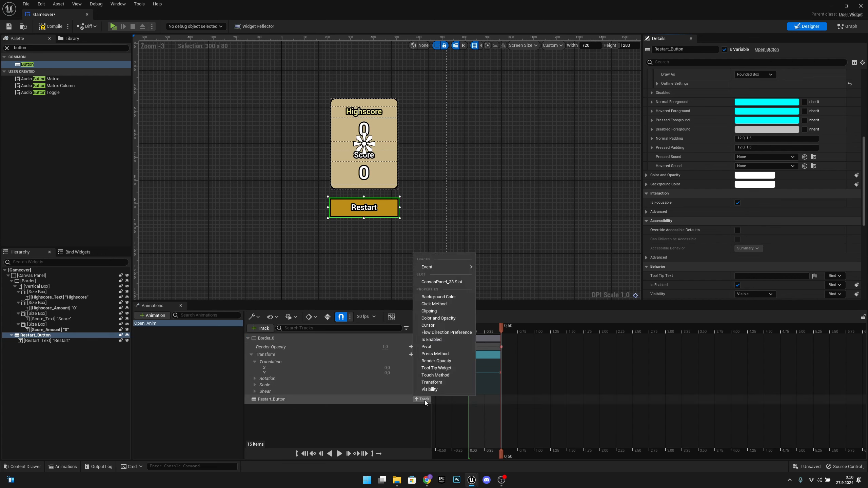
pyautogui.click(444, 361)
# Keyframe Restart_Button's Render Opacity at 0 at time 0.00 and at 1 at time 0.50, and scrub back to check the fade
pyautogui.moveTo(501, 327)
pyautogui.mouseDown()
pyautogui.moveTo(468, 333)
pyautogui.moveTo(501, 333)
pyautogui.mouseUp()
pyautogui.press('Return')
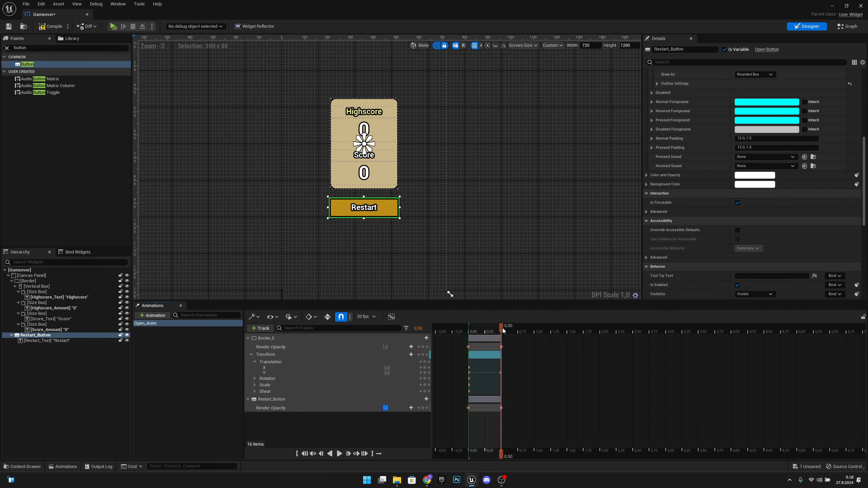
pyautogui.moveTo(502, 331); pyautogui.dragTo(470, 331)
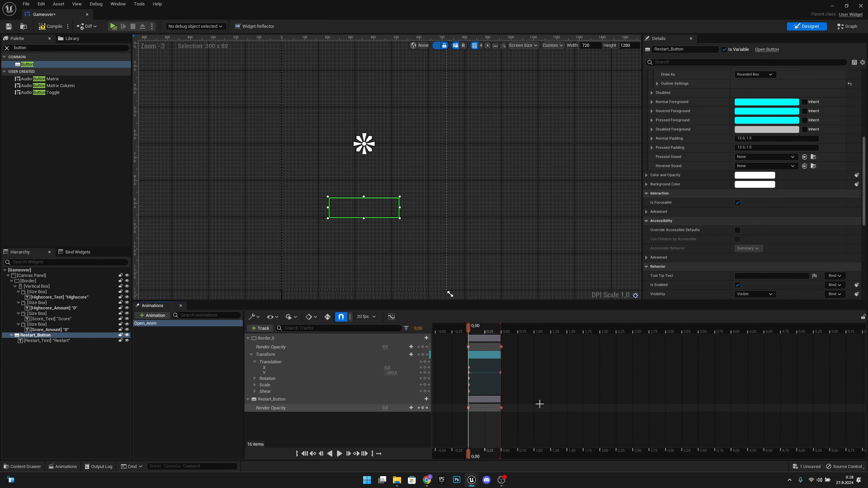
# Change Restart_Button's Render Opacity keyframe at 0.50 to 0 and add a keyframe of 1 at time 1.00
pyautogui.press('space')
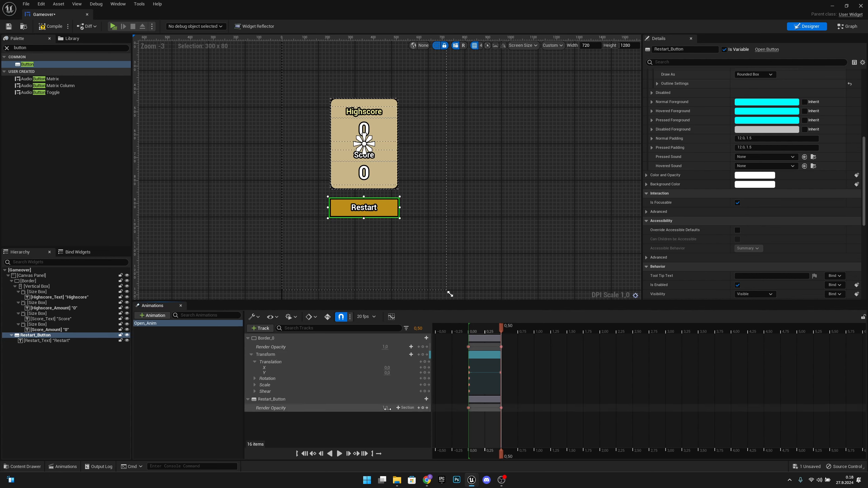
pyautogui.press('Return')
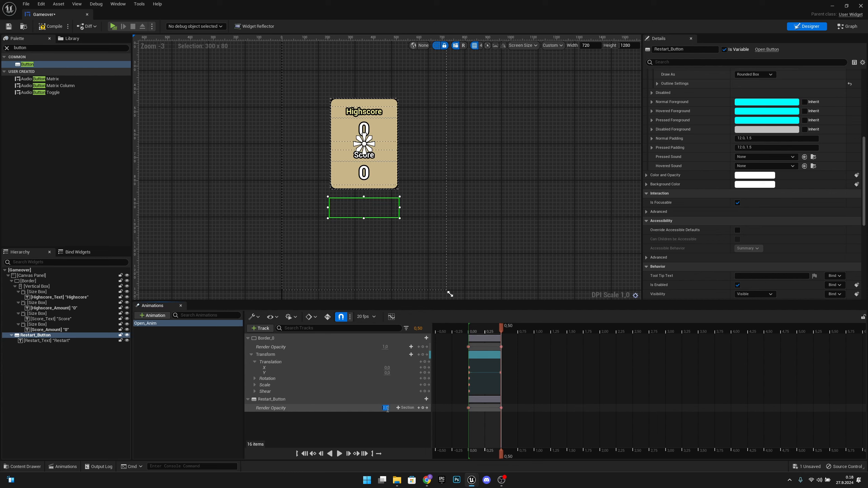
pyautogui.moveTo(501, 330); pyautogui.dragTo(533, 331)
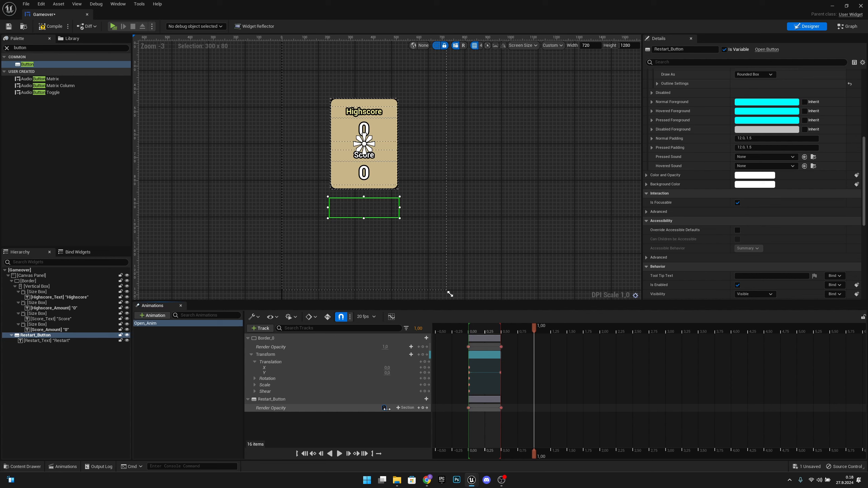
pyautogui.press('Return')
# Preview Open_Anim from the start, then replay it with no widget selected in the viewport
pyautogui.moveTo(534, 329); pyautogui.dragTo(470, 332)
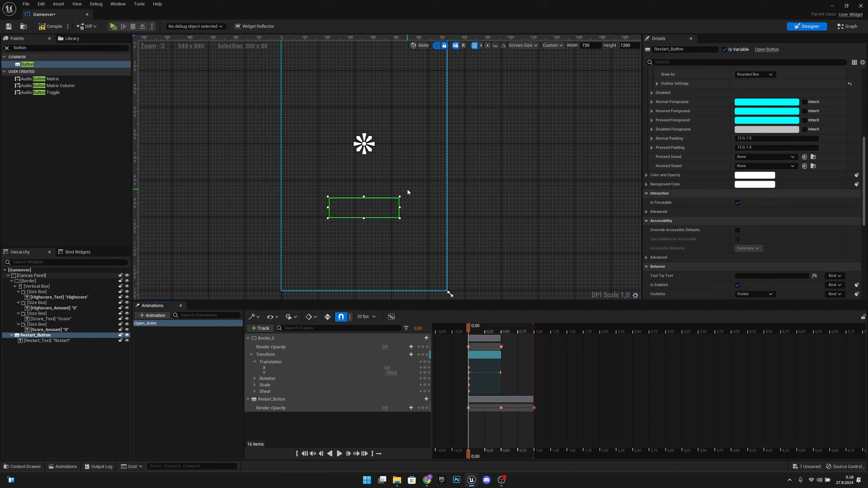
pyautogui.press('space')
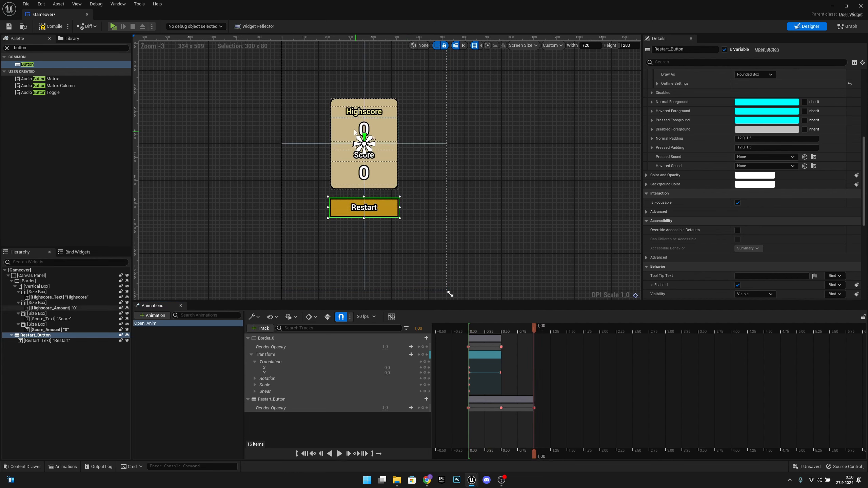
pyautogui.click(415, 181)
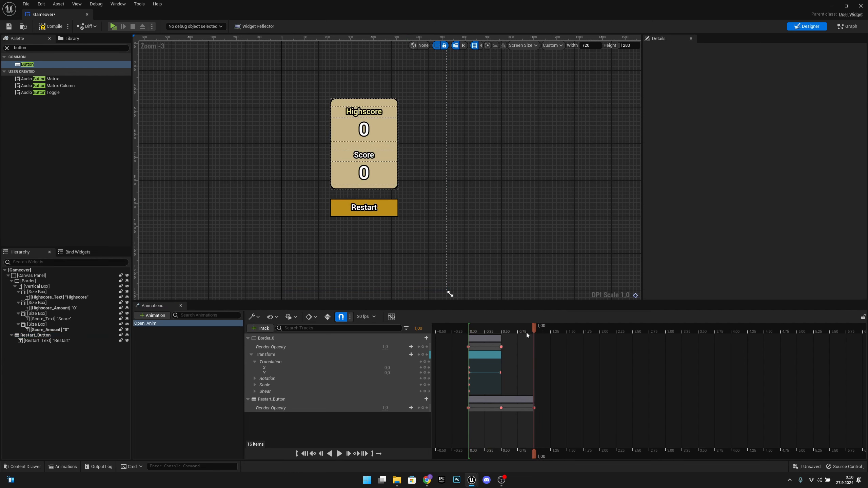
pyautogui.moveTo(526, 332); pyautogui.dragTo(468, 328)
pyautogui.press('space')
# Add an Event Trigger track to the Border in Open_Anim
pyautogui.click(269, 328)
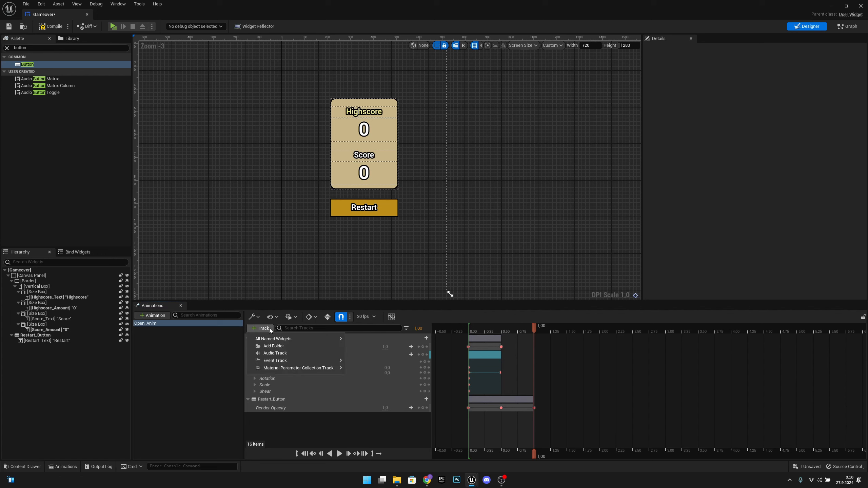
pyautogui.click(269, 328)
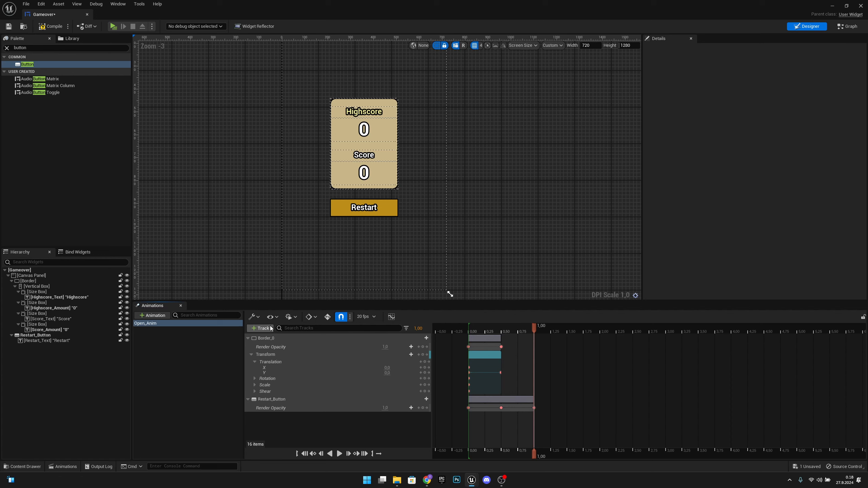
pyautogui.click(422, 339)
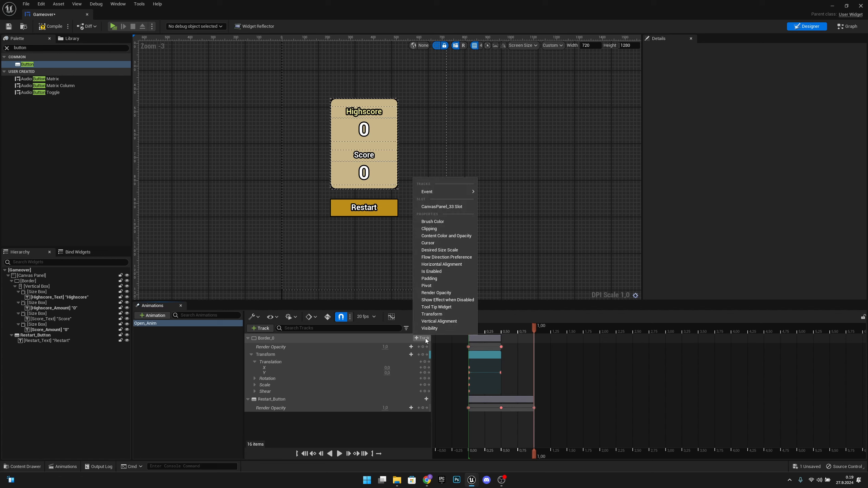
pyautogui.moveTo(453, 193)
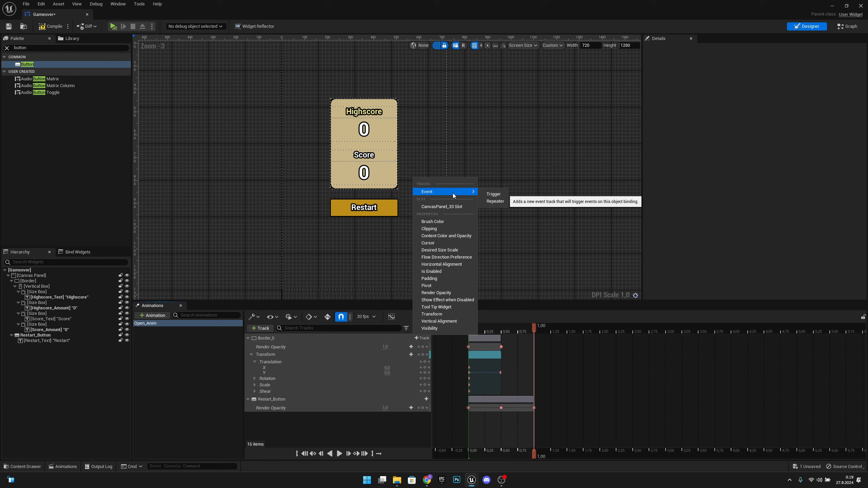
pyautogui.click(497, 194)
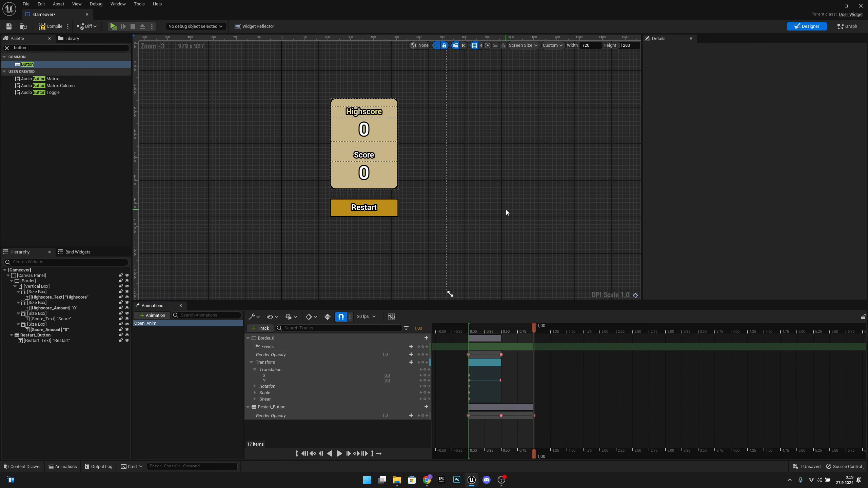
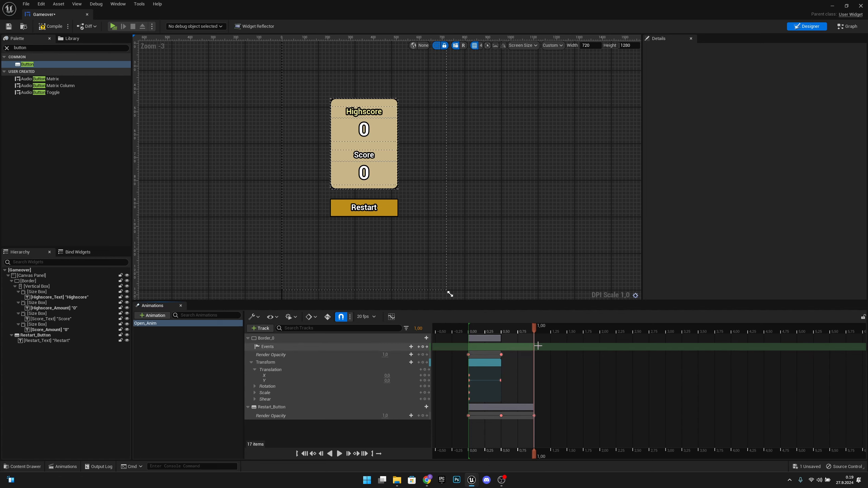
# Add a key at 1.00 on the Border's Events track and bind it to a newly created event
pyautogui.click(423, 348)
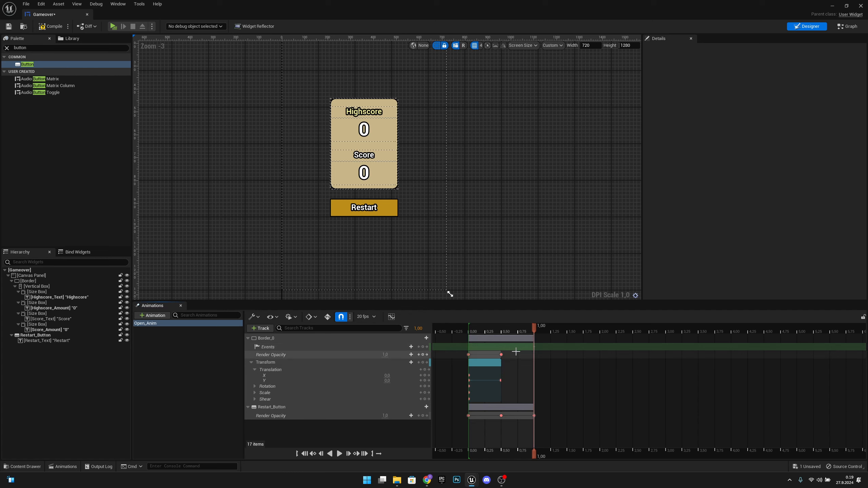
pyautogui.rightClick(535, 348)
pyautogui.moveTo(584, 355)
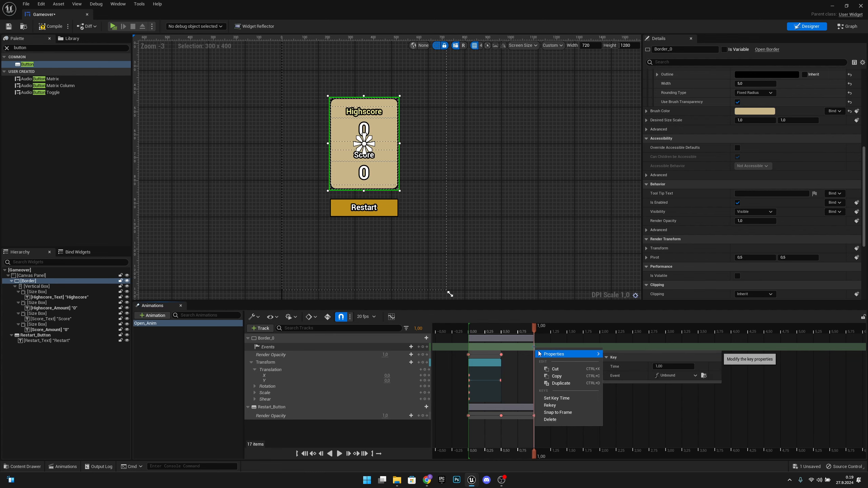
pyautogui.click(674, 375)
pyautogui.click(681, 386)
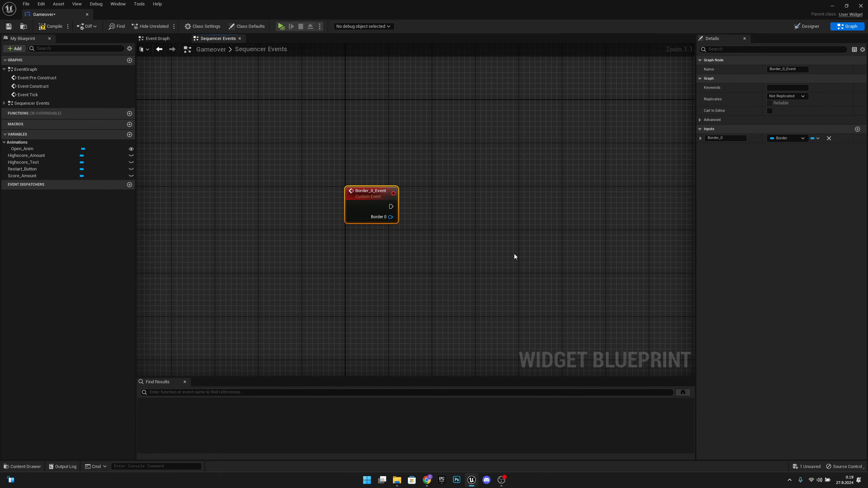
# Rename the new custom event in the Sequencer Events graph as Open Event
pyautogui.click(503, 257)
pyautogui.doubleClick(368, 205)
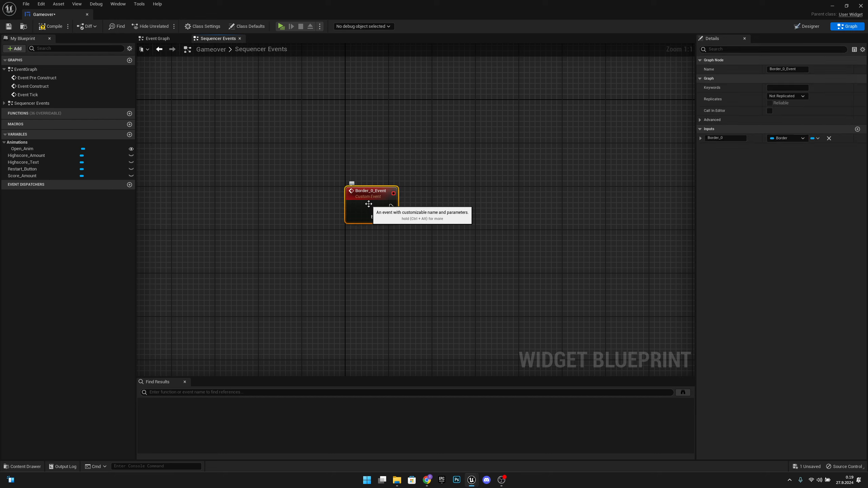
pyautogui.write('Open')
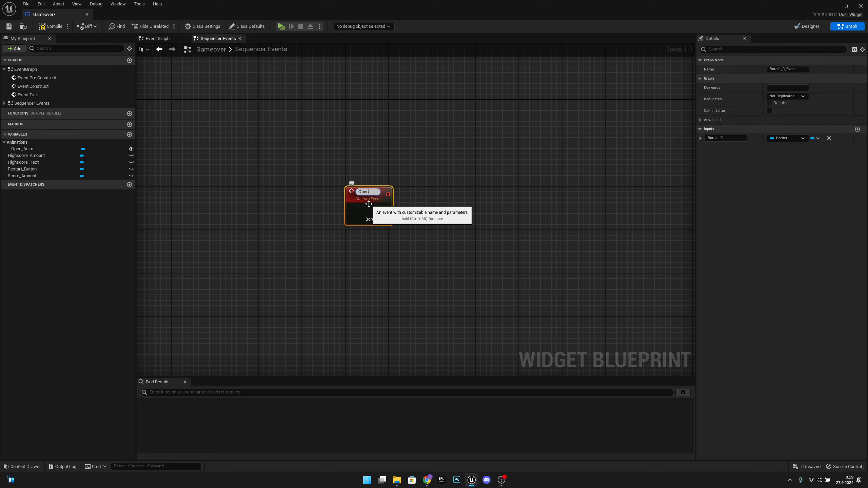
pyautogui.write(' Event')
pyautogui.press('Return')
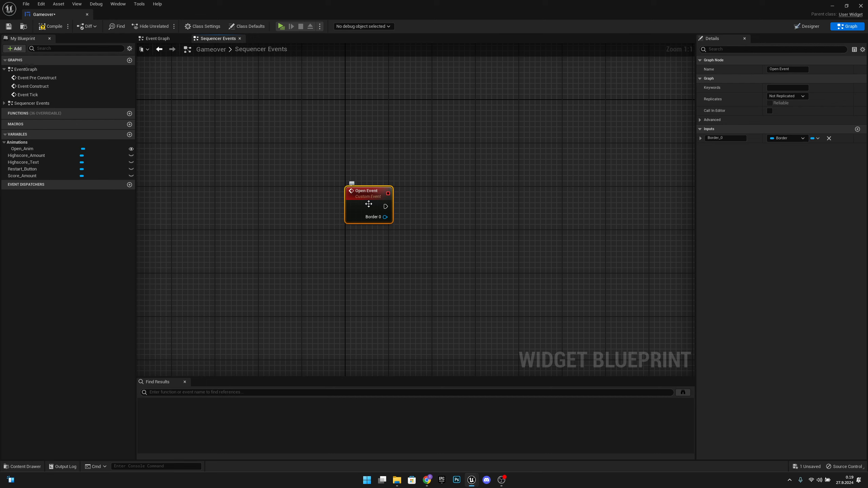
# Add a Get Player Controller node and place it below Open Event
pyautogui.moveTo(436, 222); pyautogui.dragTo(327, 177, button='right')
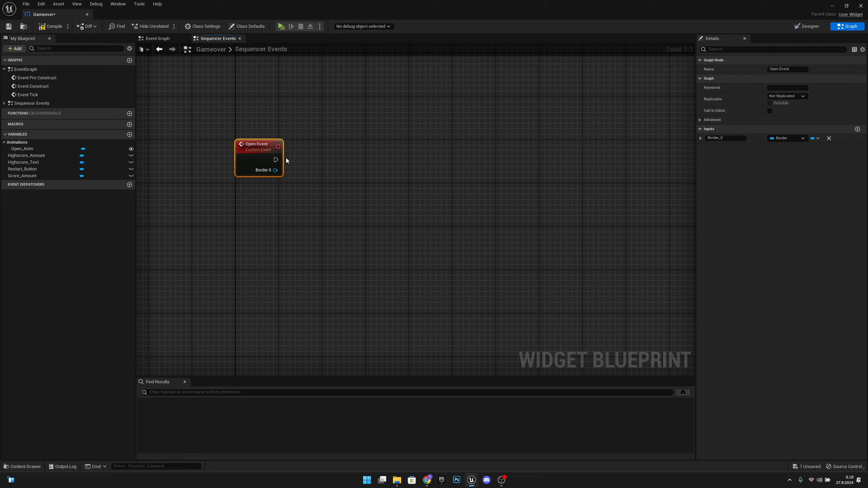
pyautogui.rightClick(272, 219)
pyautogui.write('ge')
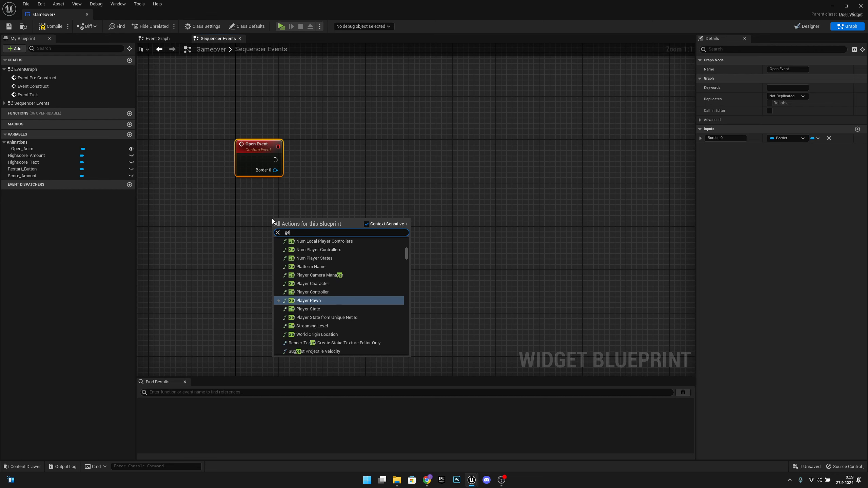
pyautogui.write('t player control')
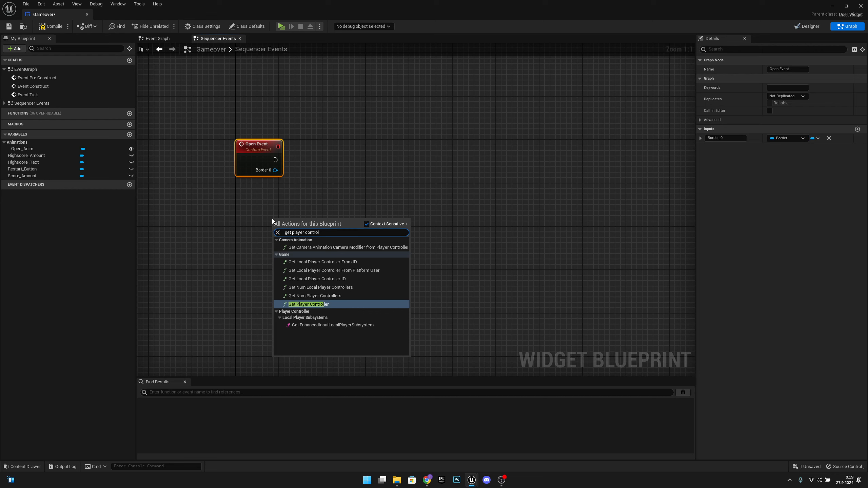
pyautogui.press('Return')
pyautogui.moveTo(289, 226); pyautogui.dragTo(257, 210)
# Add an Enable Input node run by Open Event, wiring Get Player Controller into both its Target and Player Controller inputs
pyautogui.moveTo(313, 213); pyautogui.dragTo(361, 195)
pyautogui.write('enable')
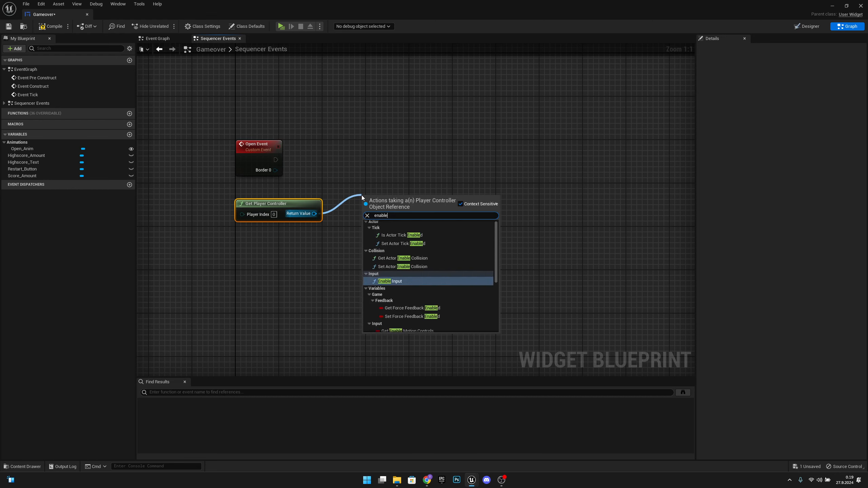
pyautogui.click(415, 281)
pyautogui.moveTo(394, 209); pyautogui.dragTo(423, 156)
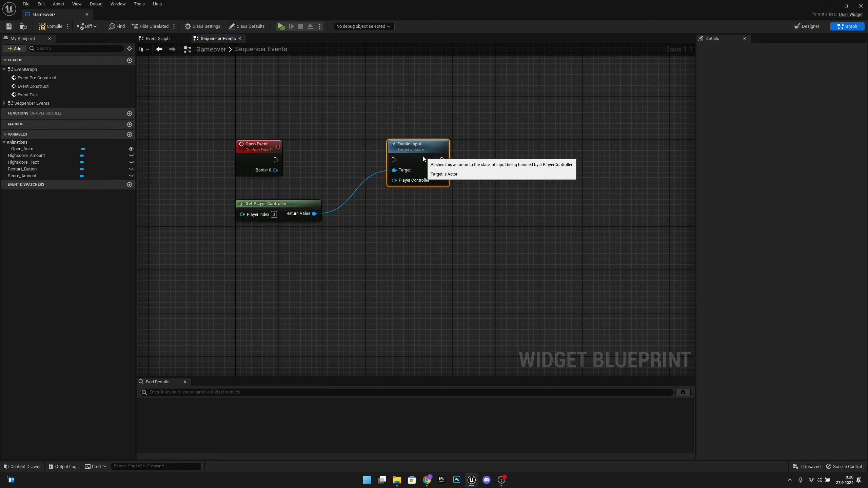
pyautogui.moveTo(276, 160); pyautogui.dragTo(393, 159)
pyautogui.moveTo(314, 213); pyautogui.dragTo(394, 185)
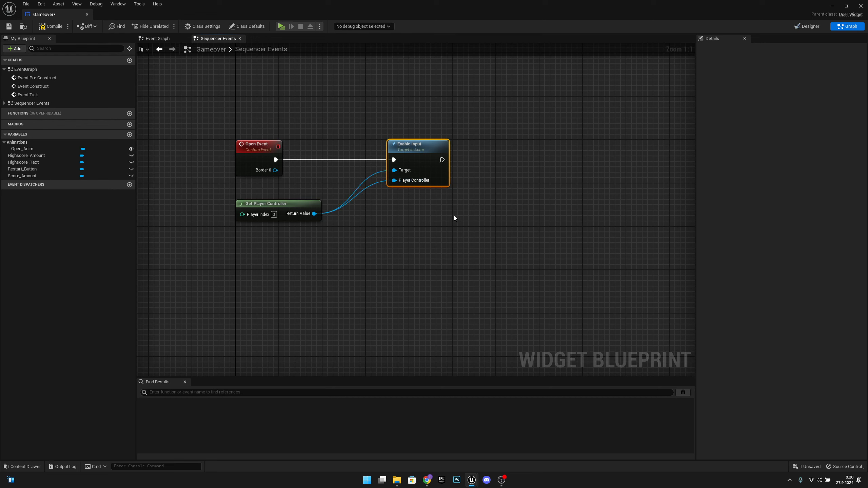
# Save the Gameover widget and dock its editor beside Level1 in the main window
pyautogui.click(8, 27)
pyautogui.moveTo(50, 15); pyautogui.dragTo(118, 16)
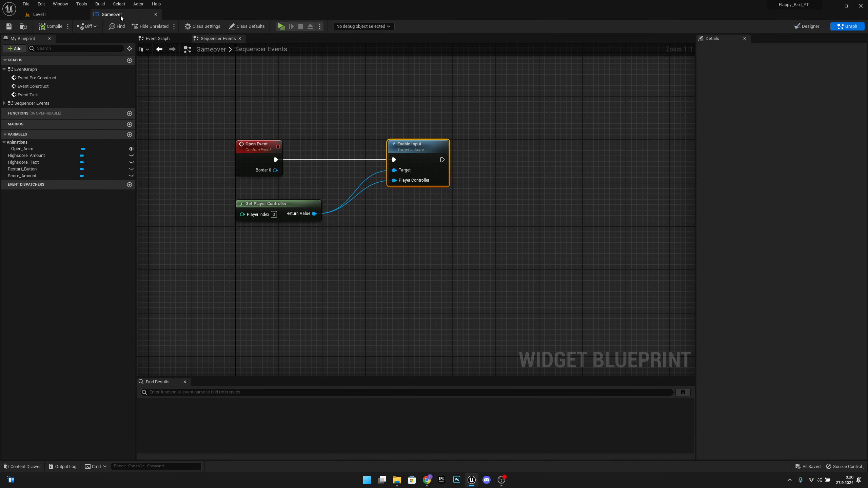
# Open the Player_Bird blueprint from the level editor's Blueprints folder
pyautogui.click(63, 16)
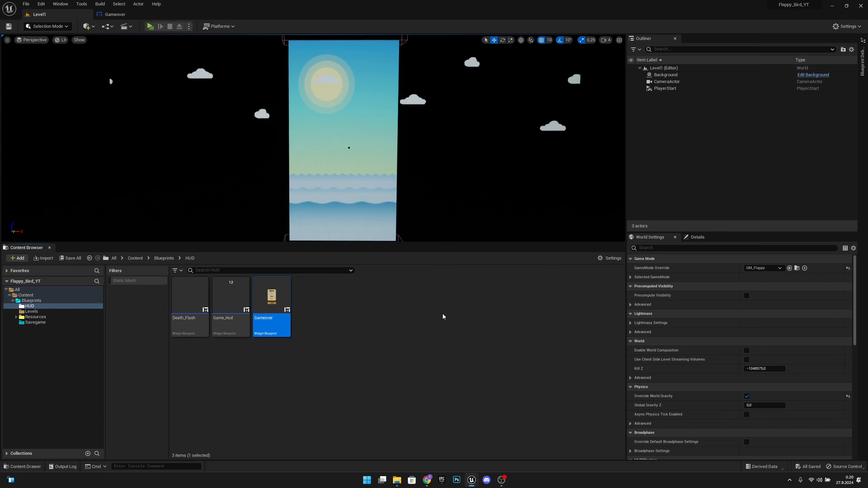
pyautogui.click(164, 258)
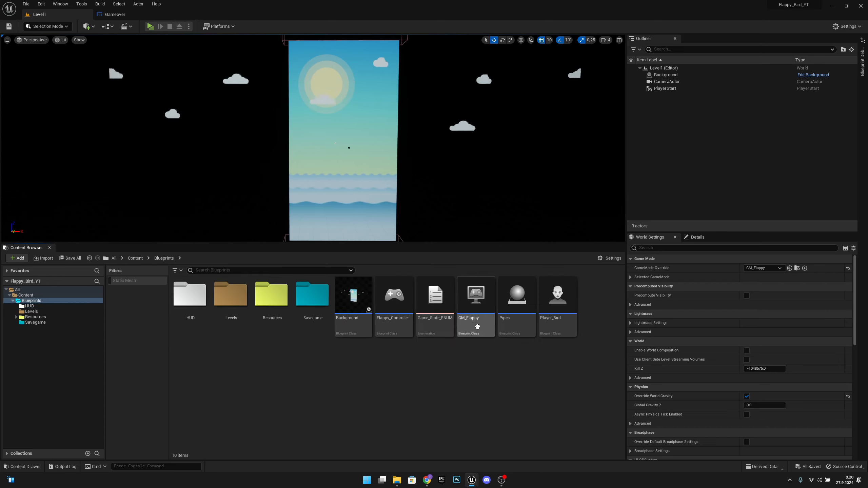
pyautogui.click(563, 310)
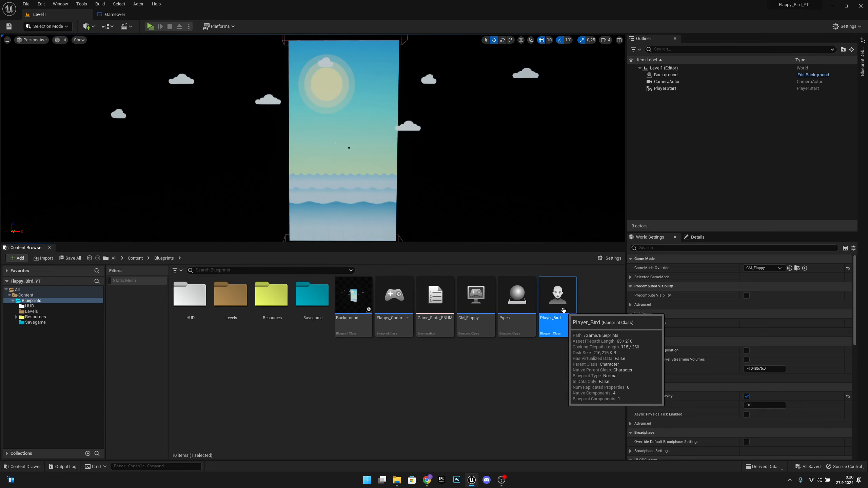
pyautogui.doubleClick(563, 310)
# Delete the Execute Console Command node at the end of the Death Event chain in Player_Bird's Event Graph
pyautogui.click(354, 41)
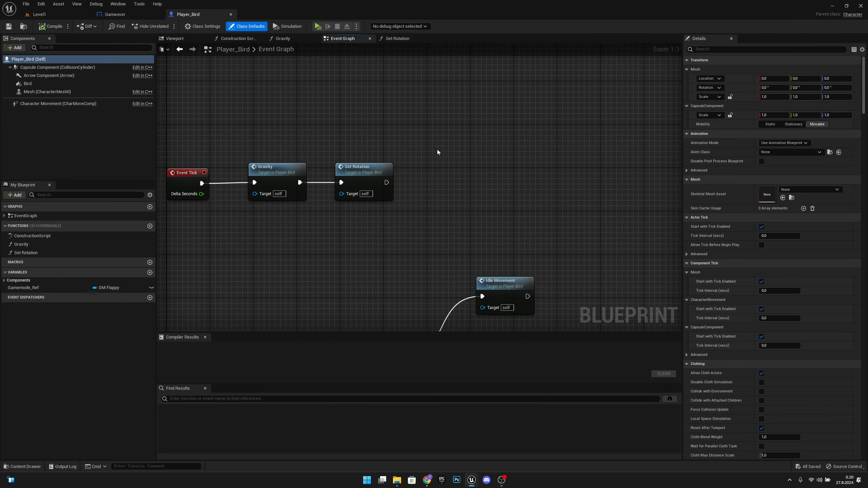
pyautogui.scroll(-5, 437, 150)
pyautogui.scroll(4, 381, 276)
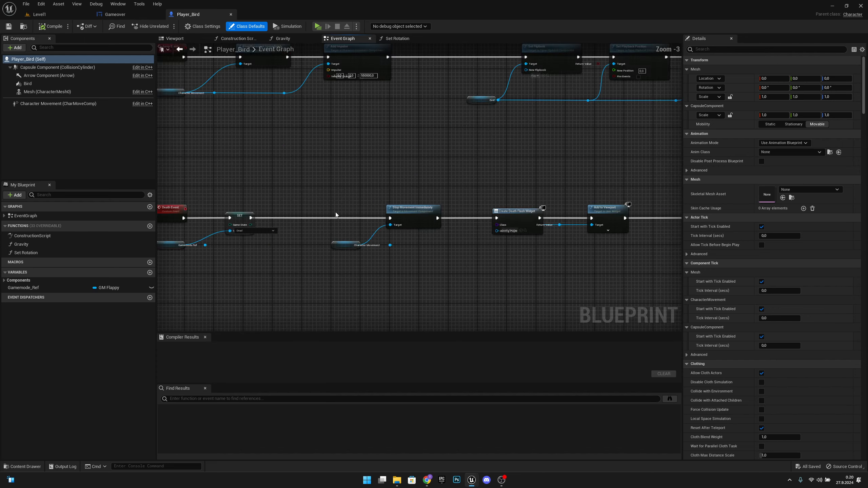
pyautogui.moveTo(606, 261); pyautogui.dragTo(418, 213, button='right')
pyautogui.scroll(1, 408, 212)
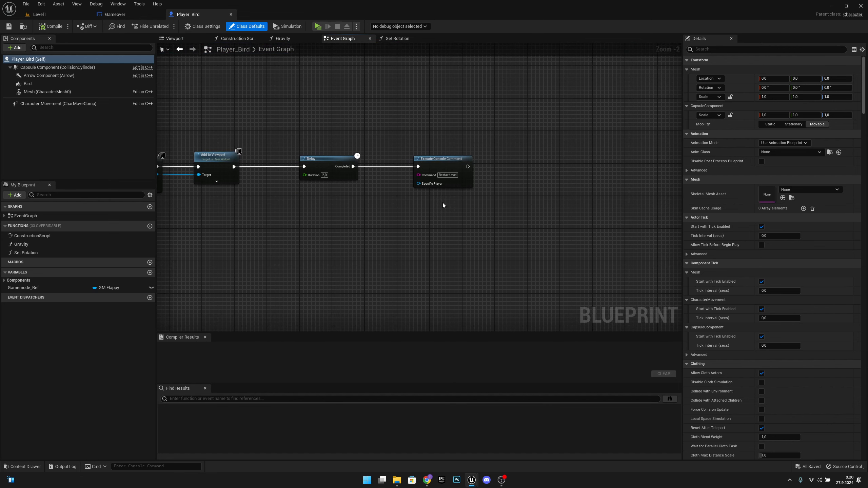
pyautogui.moveTo(496, 193); pyautogui.dragTo(470, 203, button='right')
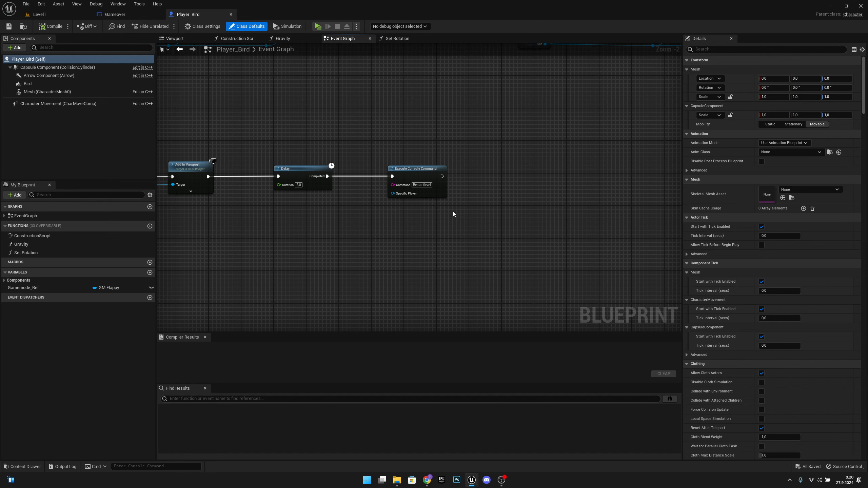
pyautogui.click(403, 168)
pyautogui.press('Delete')
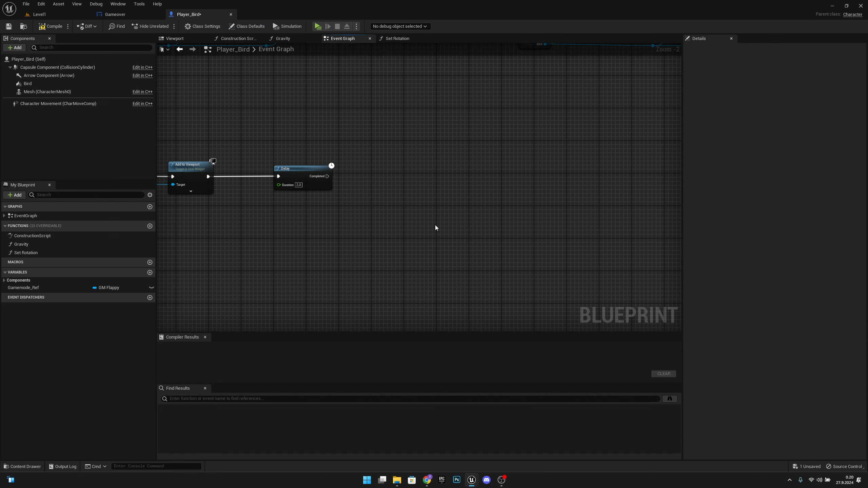
# Set the Delay node's duration to 1.0 and run a Set Game Paused node with Paused enabled from its Completed output
pyautogui.moveTo(449, 215); pyautogui.dragTo(491, 216, button='right')
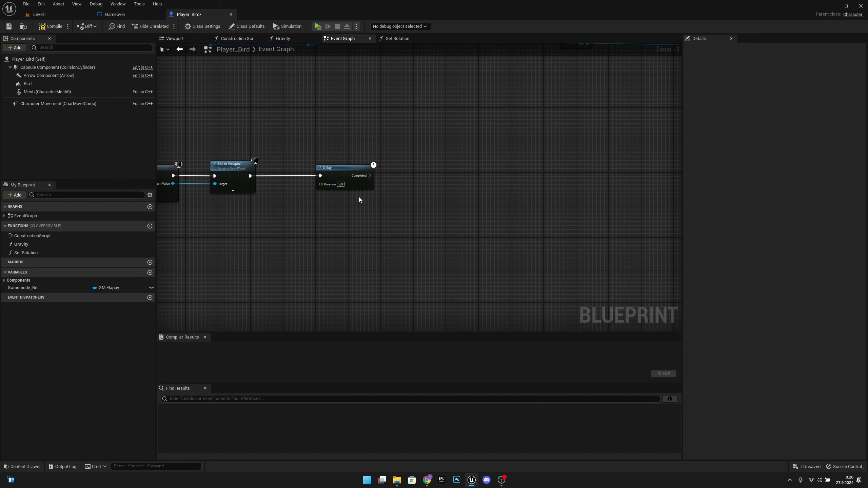
pyautogui.click(341, 184)
pyautogui.moveTo(438, 224); pyautogui.dragTo(370, 220, button='right')
pyautogui.moveTo(327, 181); pyautogui.dragTo(400, 183)
pyautogui.write('set gam')
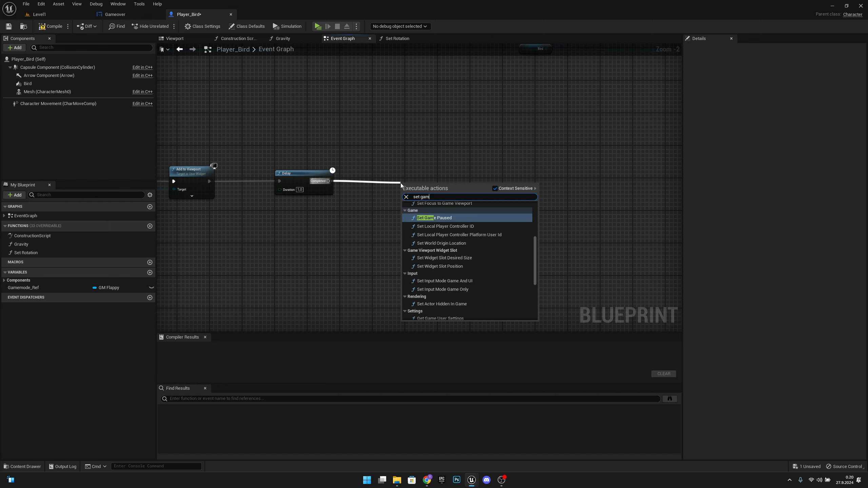
pyautogui.write('e pa')
pyautogui.press('Return')
pyautogui.moveTo(427, 188); pyautogui.dragTo(427, 176)
pyautogui.click(419, 190)
pyautogui.scroll(-1, 420, 202)
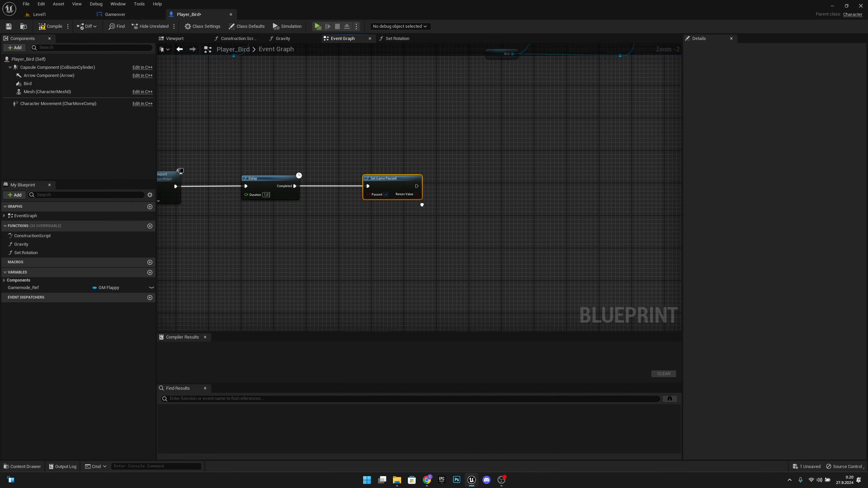
pyautogui.scroll(2, 419, 205)
pyautogui.moveTo(402, 191); pyautogui.dragTo(483, 197)
# Add a Disable Input node after Set Game Paused, feeding Get Player Controller into its Player Controller input and keeping Target as self
pyautogui.moveTo(478, 237); pyautogui.dragTo(400, 220, button='right')
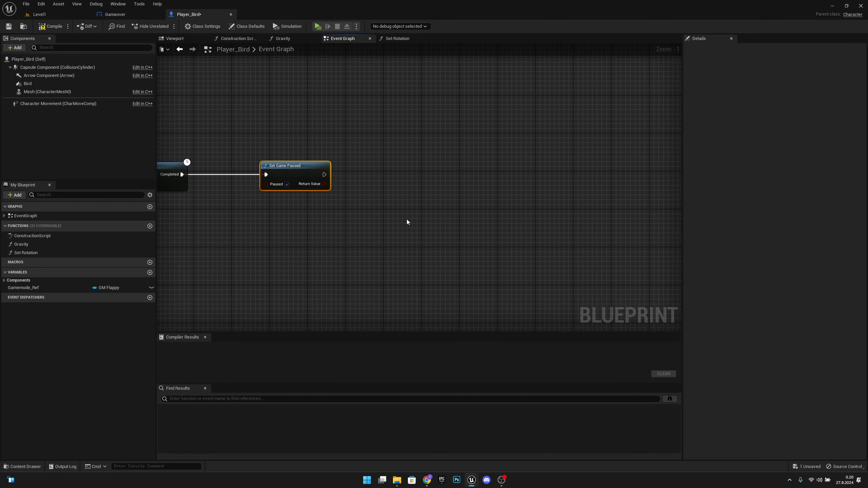
pyautogui.rightClick(407, 219)
pyautogui.write('get player con')
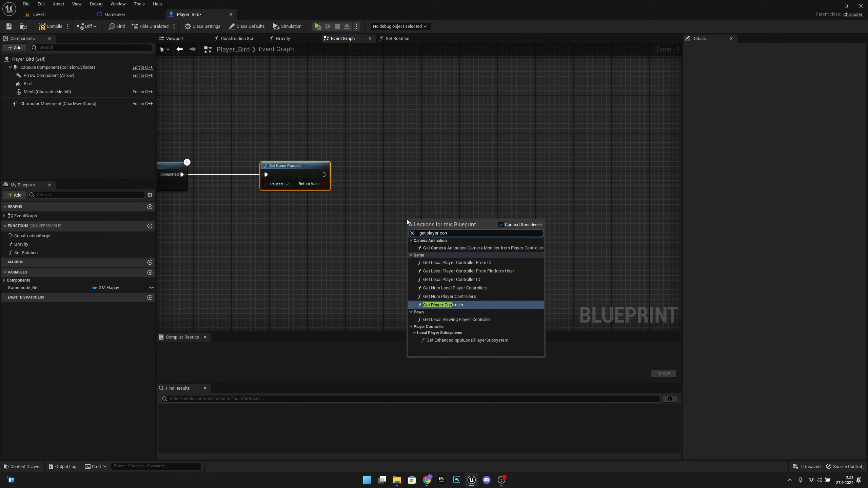
pyautogui.press('Return')
pyautogui.moveTo(474, 231); pyautogui.dragTo(514, 159)
pyautogui.write('disable input')
pyautogui.press('Return')
pyautogui.moveTo(324, 174); pyautogui.dragTo(531, 175)
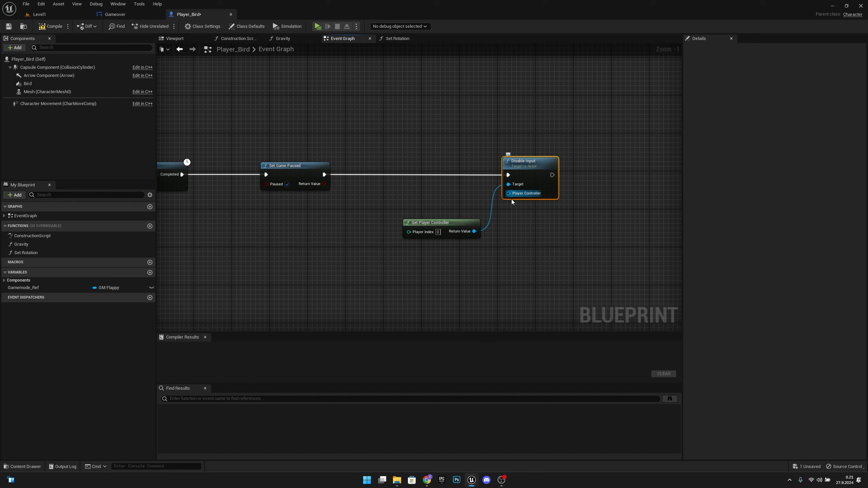
pyautogui.keyDown('ctrl'); pyautogui.moveTo(508, 185); pyautogui.dragTo(512, 198); pyautogui.keyUp('ctrl')
pyautogui.moveTo(468, 229); pyautogui.dragTo(462, 210)
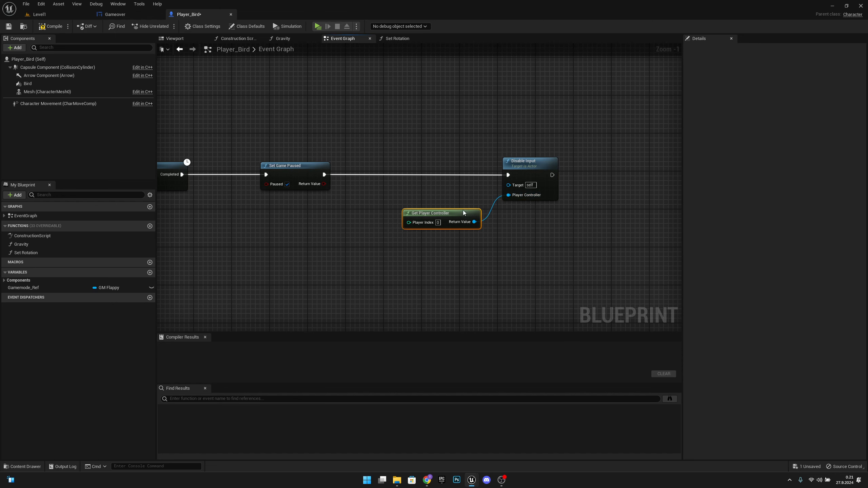
# Place a Gamemode_Ref getter beyond the Disable Input node and get Hud Ref from it
pyautogui.moveTo(545, 225); pyautogui.dragTo(388, 224, button='right')
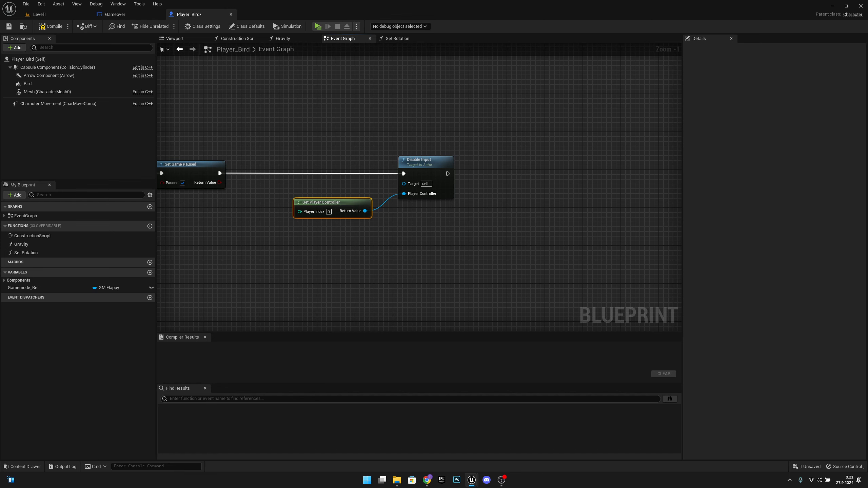
pyautogui.moveTo(587, 231); pyautogui.dragTo(412, 231, button='right')
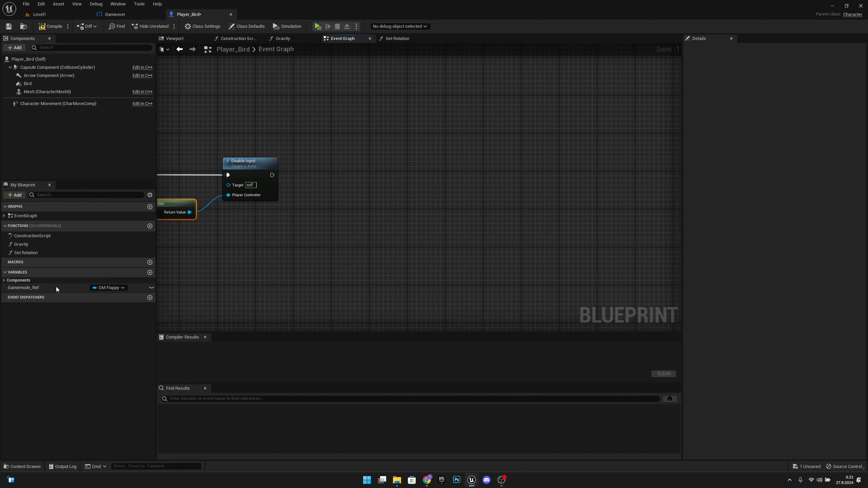
pyautogui.moveTo(56, 286); pyautogui.dragTo(408, 206)
pyautogui.click(370, 231)
pyautogui.write('hud r')
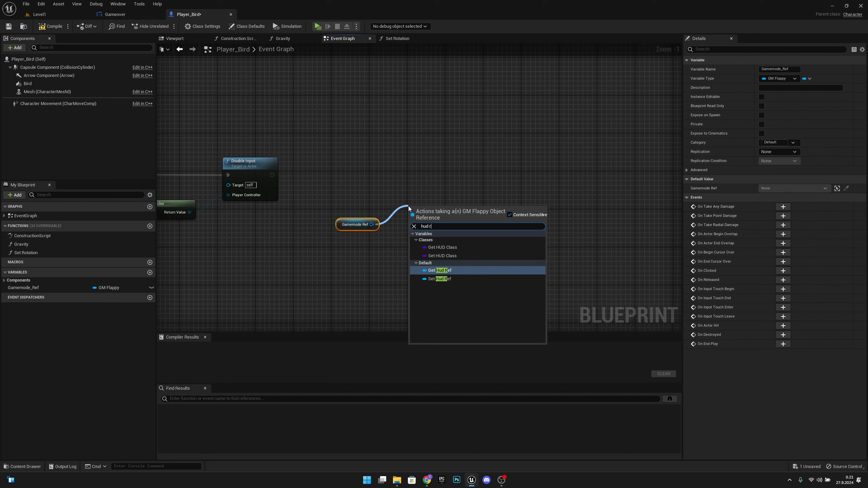
pyautogui.press('Return')
# Add a Remove from Parent node targeting Hud Ref, run it from Disable Input and straighten the execution wire
pyautogui.moveTo(429, 211); pyautogui.dragTo(484, 194)
pyautogui.write('r')
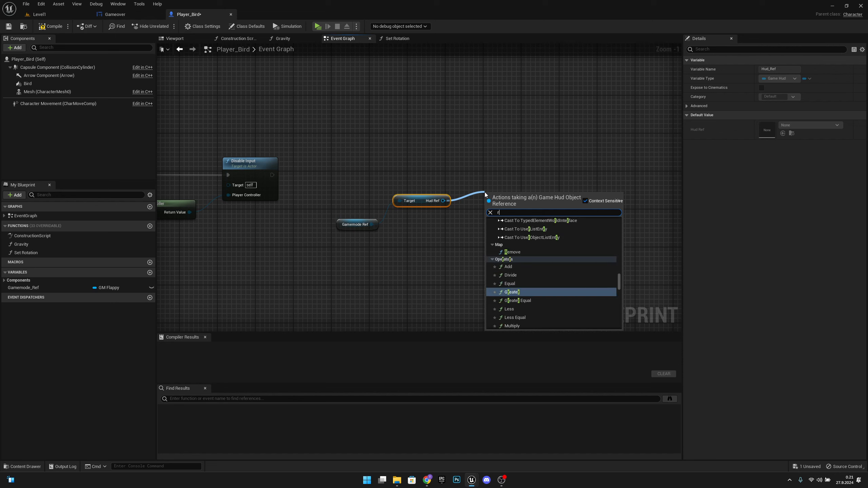
pyautogui.write('emove')
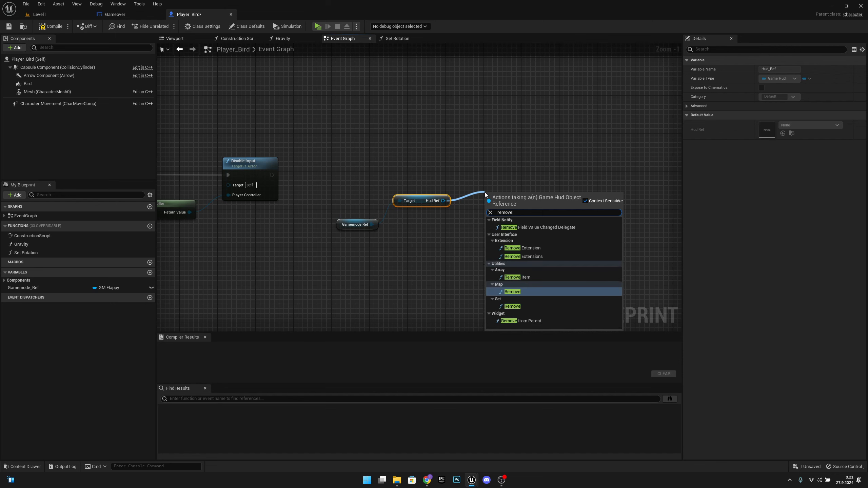
pyautogui.click(533, 322)
pyautogui.moveTo(513, 196); pyautogui.dragTo(513, 167)
pyautogui.moveTo(272, 175); pyautogui.dragTo(489, 179)
pyautogui.press('q')
pyautogui.moveTo(552, 208); pyautogui.dragTo(423, 202, button='right')
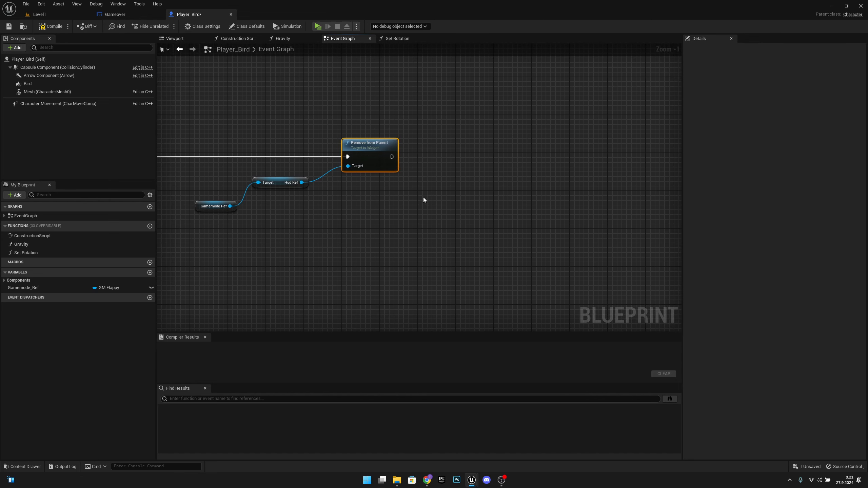
pyautogui.moveTo(230, 206); pyautogui.dragTo(423, 209)
pyautogui.write('cr')
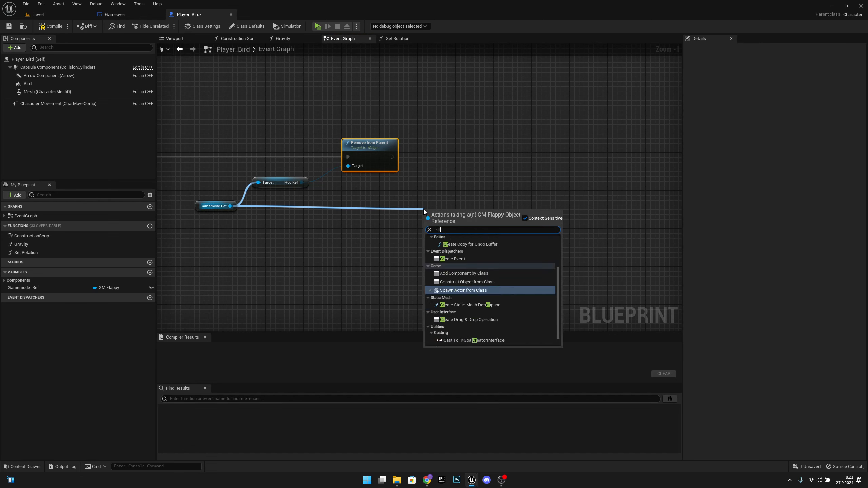
pyautogui.write('eate')
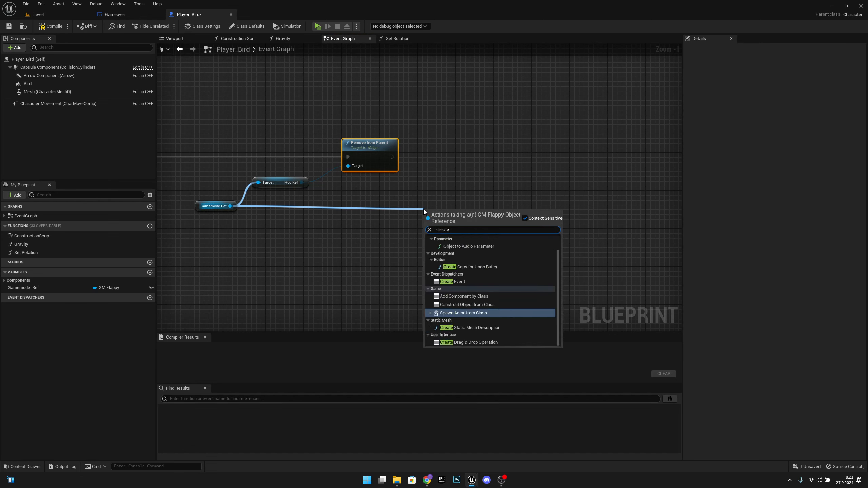
pyautogui.click(469, 191)
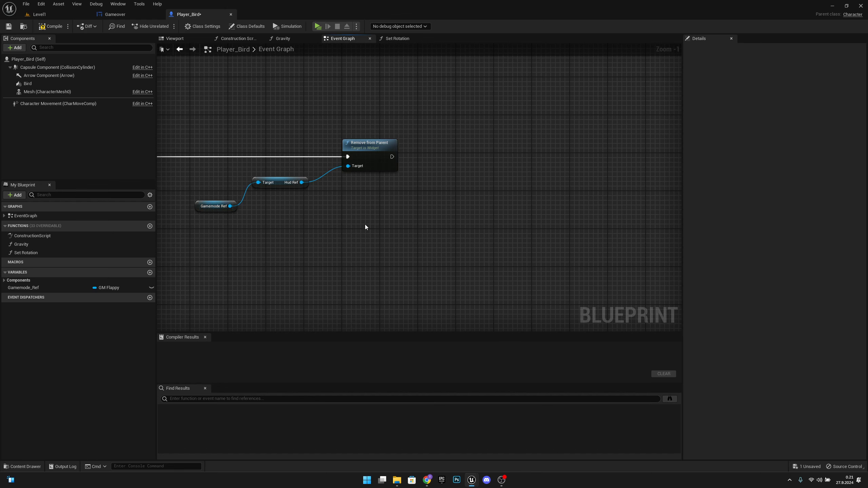
# Add a Create Widget node run by Remove from Parent and set its class to Gameover
pyautogui.rightClick(453, 167)
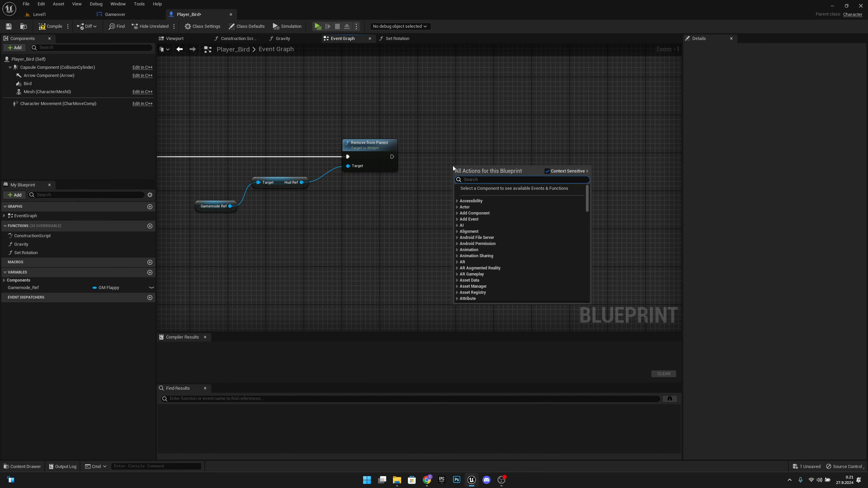
pyautogui.write('create widg')
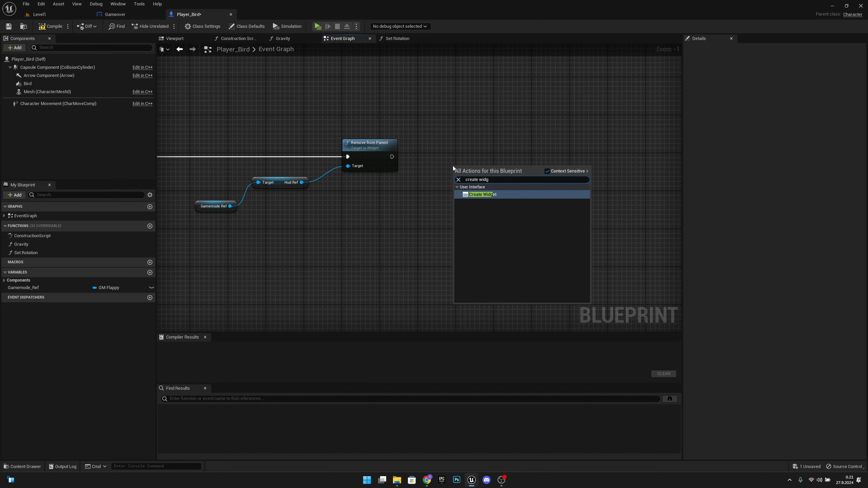
pyautogui.press('Return')
pyautogui.moveTo(392, 157); pyautogui.dragTo(462, 157)
pyautogui.click(479, 171)
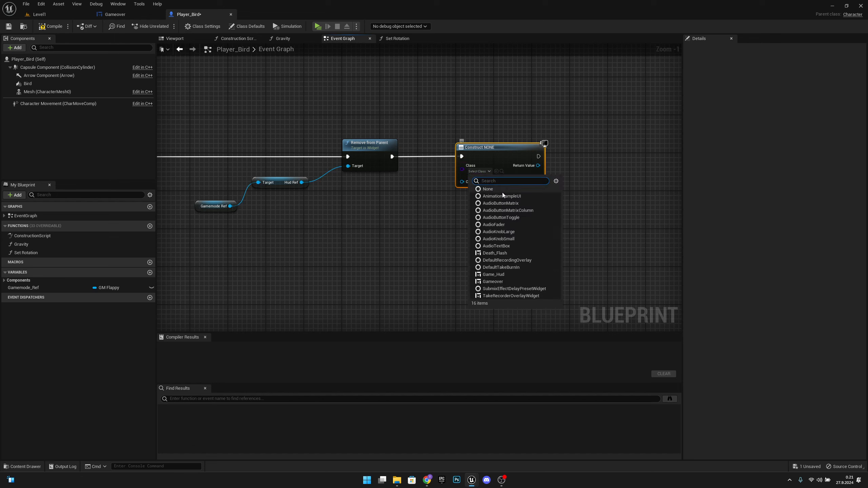
pyautogui.click(503, 281)
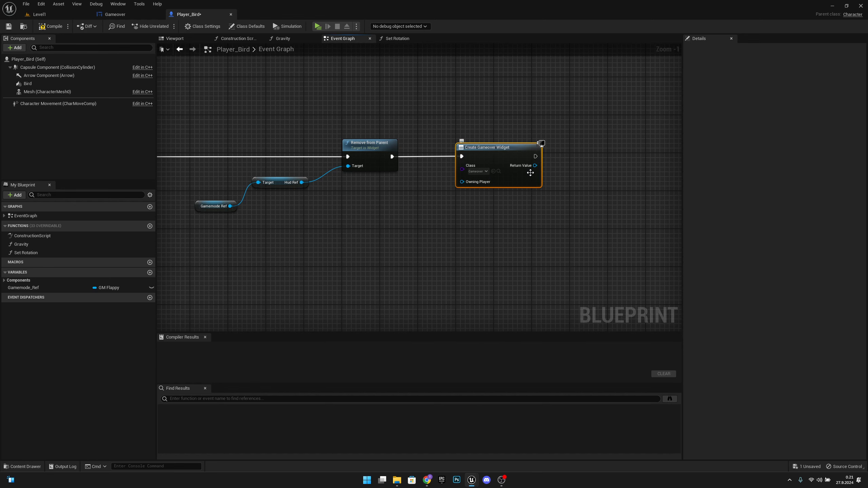
# In the Gameover widget blueprint, add a variable named Gamemode_Ref with the type GM Flappy
pyautogui.click(120, 18)
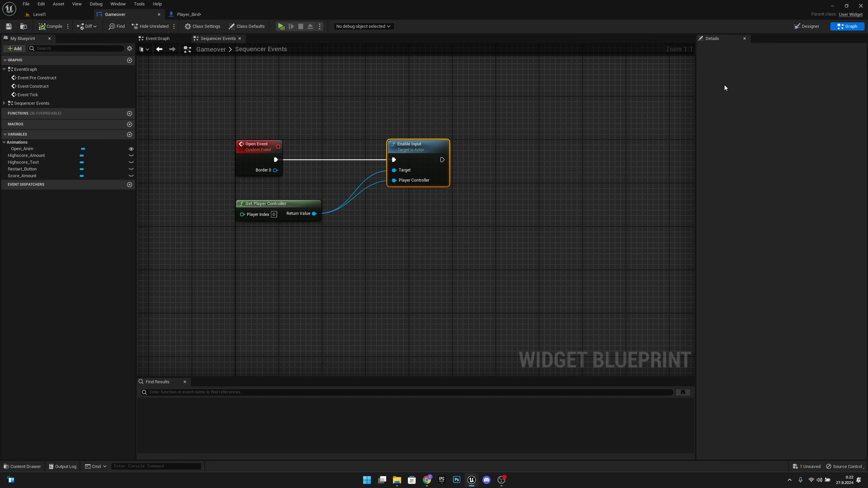
pyautogui.click(130, 135)
pyautogui.write('Gamemo')
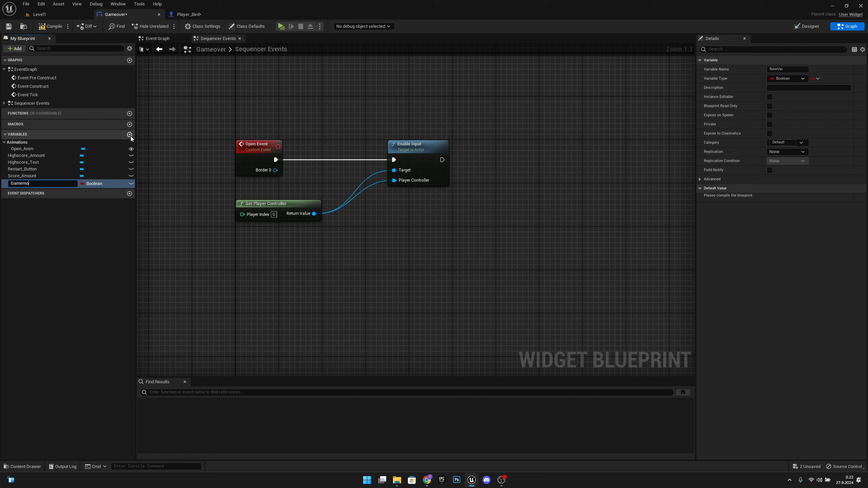
pyautogui.write('de_Ref')
pyautogui.press('Return')
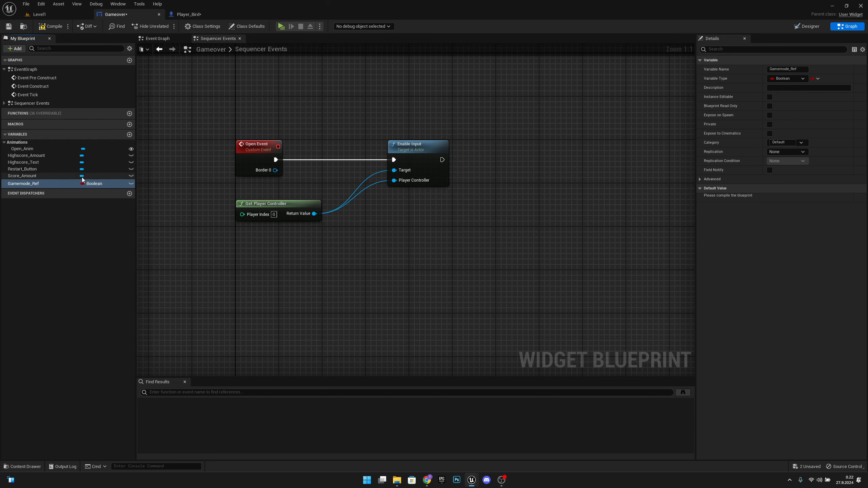
pyautogui.click(91, 185)
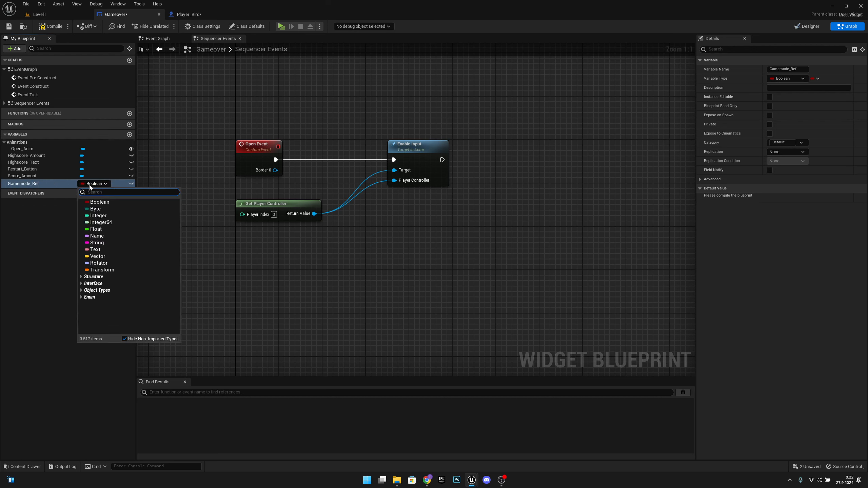
pyautogui.write('gm')
pyautogui.moveTo(128, 304)
pyautogui.click(191, 304)
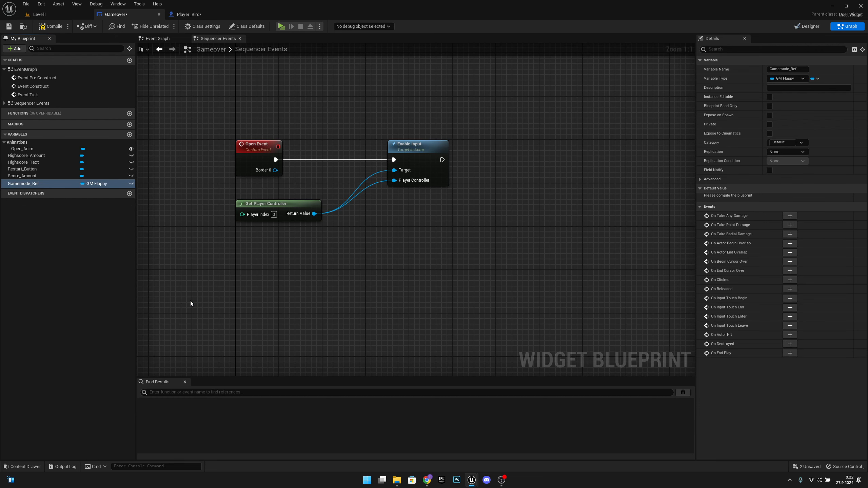
# Make Gamemode_Ref Instance Editable and Expose on Spawn, and compile the Gameover widget and save all assets
pyautogui.click(770, 96)
pyautogui.click(769, 115)
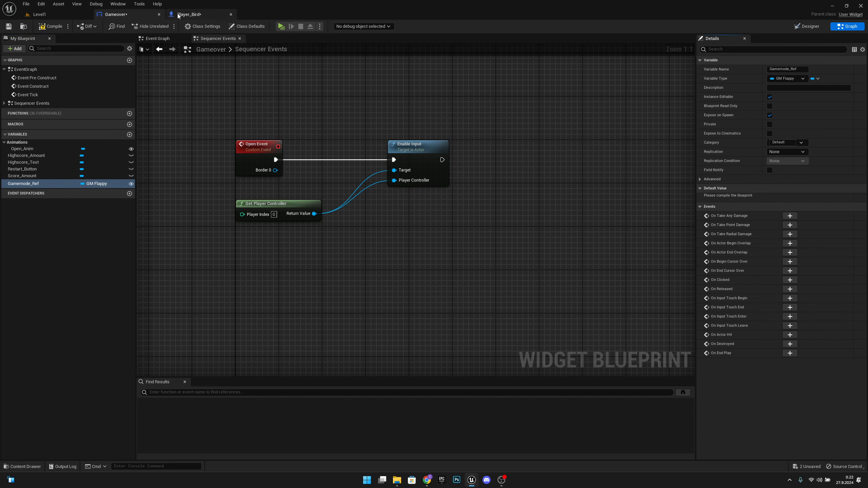
pyautogui.click(50, 27)
pyautogui.click(26, 4)
pyautogui.click(48, 40)
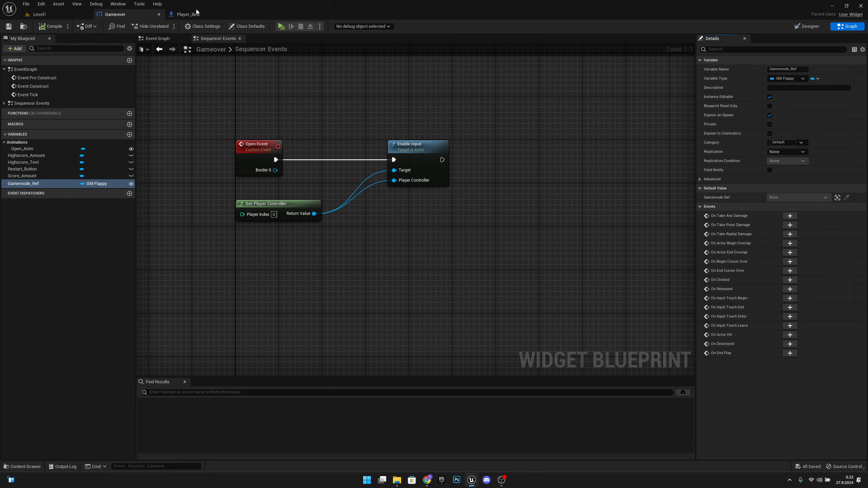
# Back in Player_Bird, refresh the Create Gameover Widget node and move it farther away from Remove from Parent
pyautogui.click(189, 14)
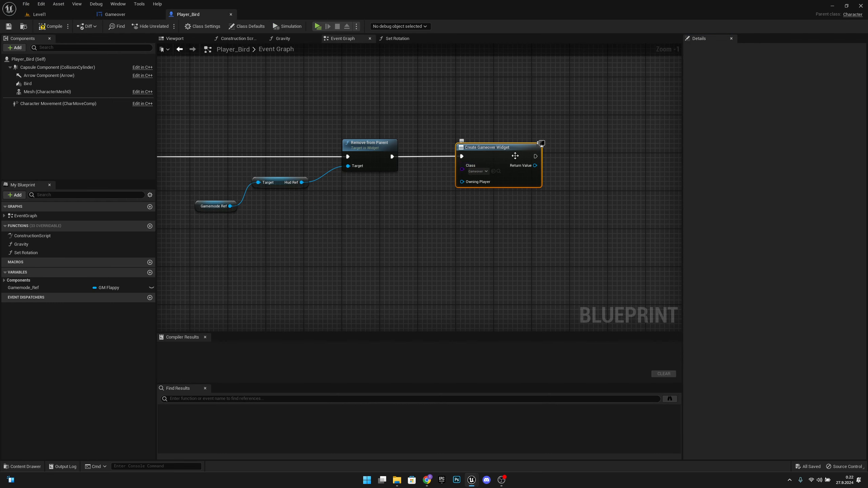
pyautogui.rightClick(511, 156)
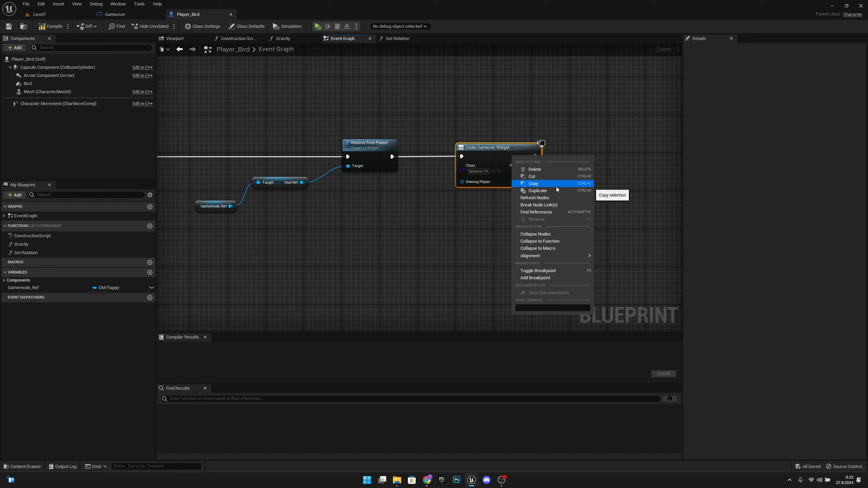
pyautogui.click(542, 198)
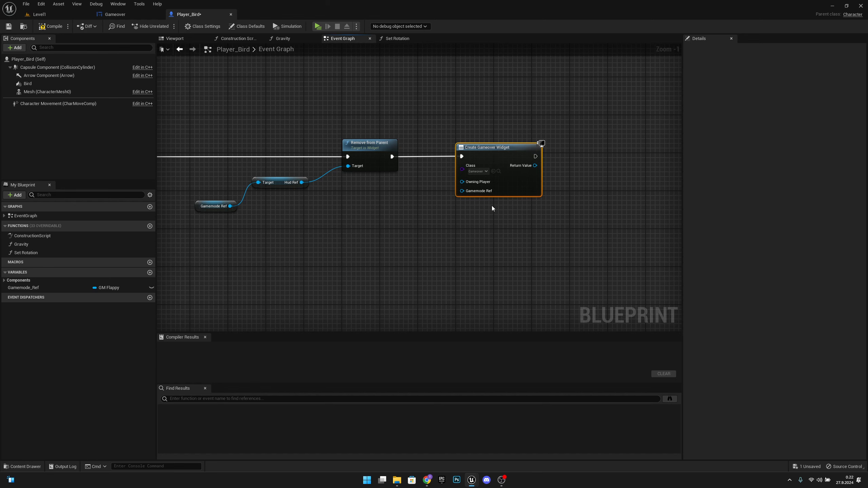
pyautogui.rightClick(518, 160)
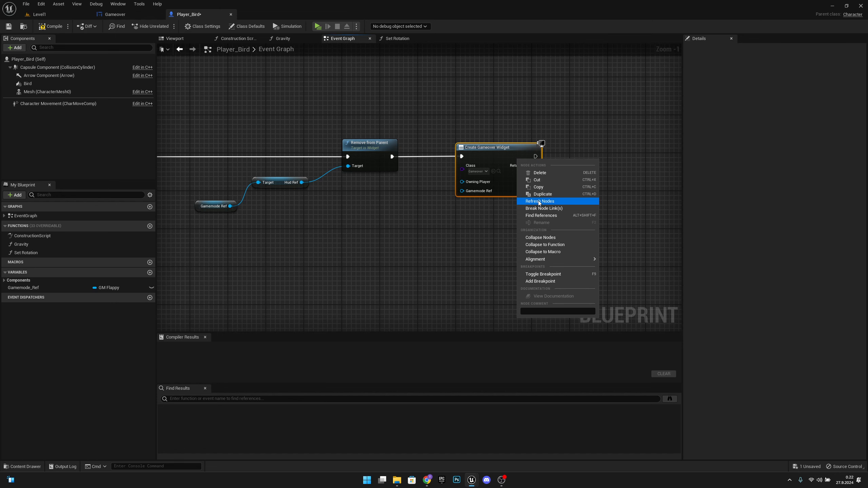
pyautogui.moveTo(490, 229); pyautogui.dragTo(410, 190, button='right')
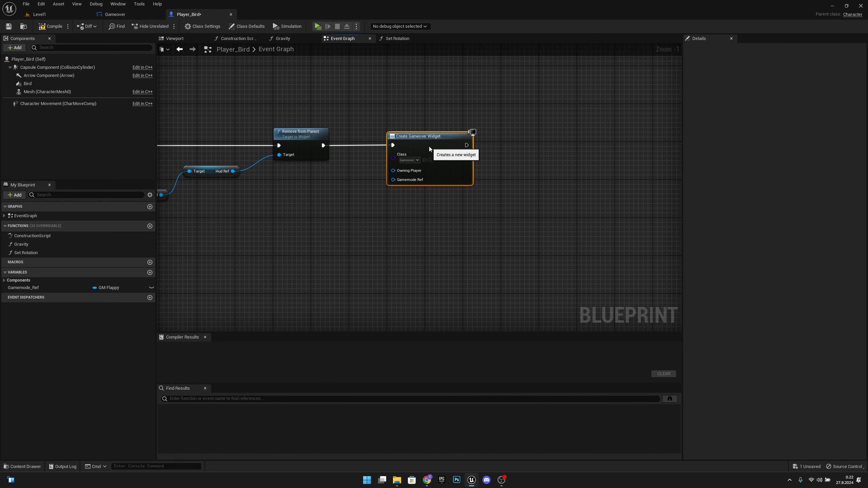
pyautogui.moveTo(429, 148); pyautogui.dragTo(509, 147)
pyautogui.moveTo(473, 179); pyautogui.dragTo(418, 189)
pyautogui.write('self')
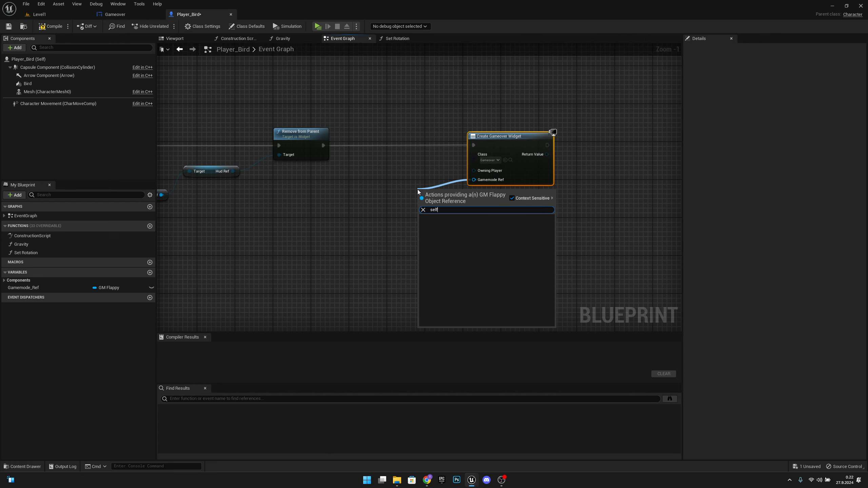
pyautogui.click(405, 185)
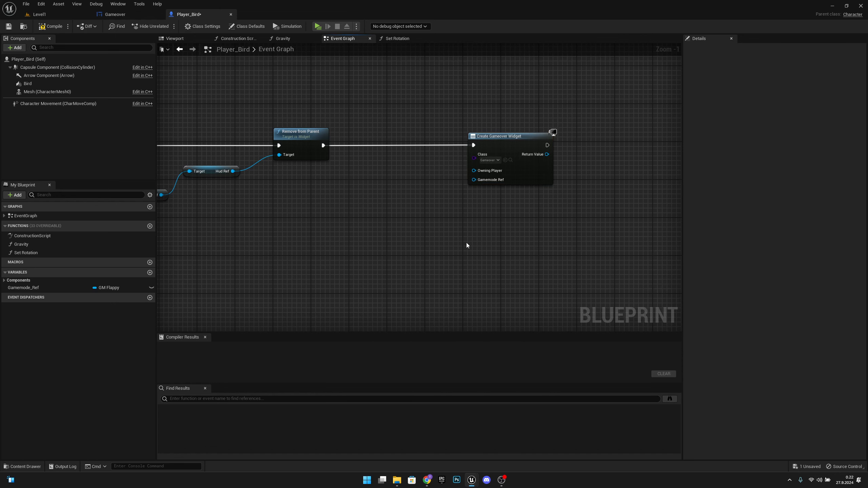
# Add a Gamemode_Ref getter and connect it to the Gamemode Ref input of the Create Gameover Widget node
pyautogui.moveTo(467, 245); pyautogui.dragTo(446, 249, button='right')
pyautogui.moveTo(51, 287); pyautogui.dragTo(453, 184)
pyautogui.click(410, 198)
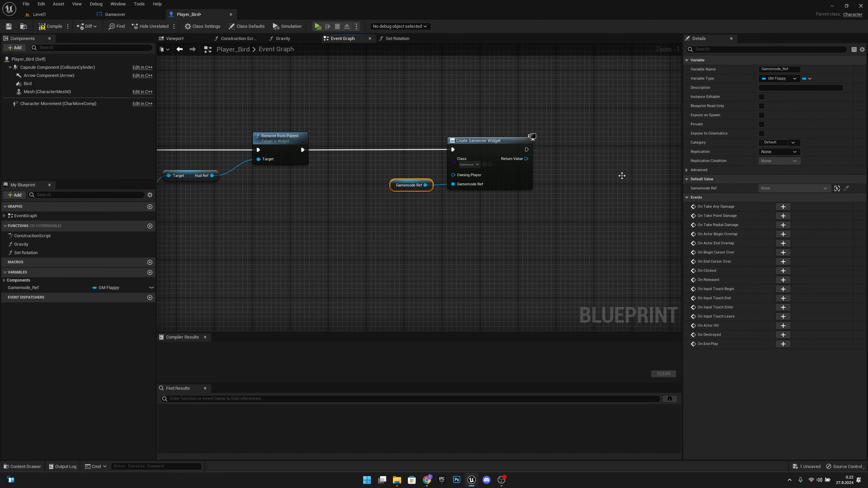
# Add an Add to Viewport node fed by the Create Gameover Widget node's return value and execution output
pyautogui.moveTo(621, 175); pyautogui.dragTo(449, 190, button='right')
pyautogui.moveTo(355, 173); pyautogui.dragTo(401, 172)
pyautogui.write('a')
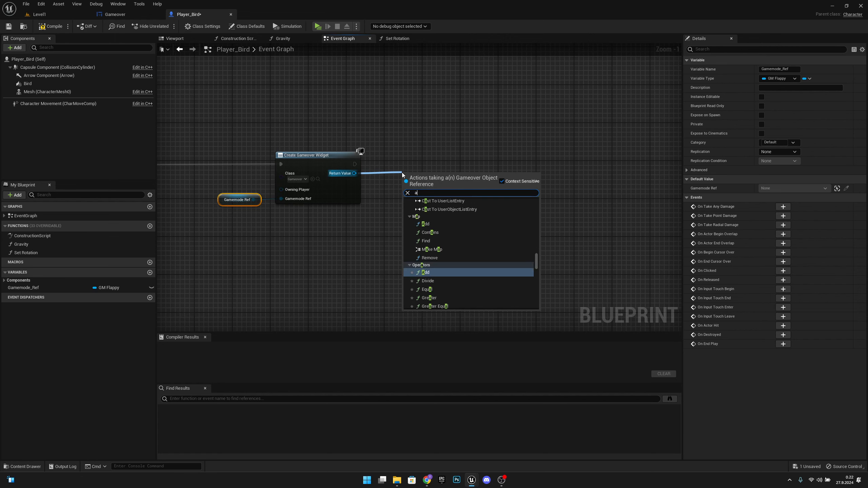
pyautogui.write('dd t')
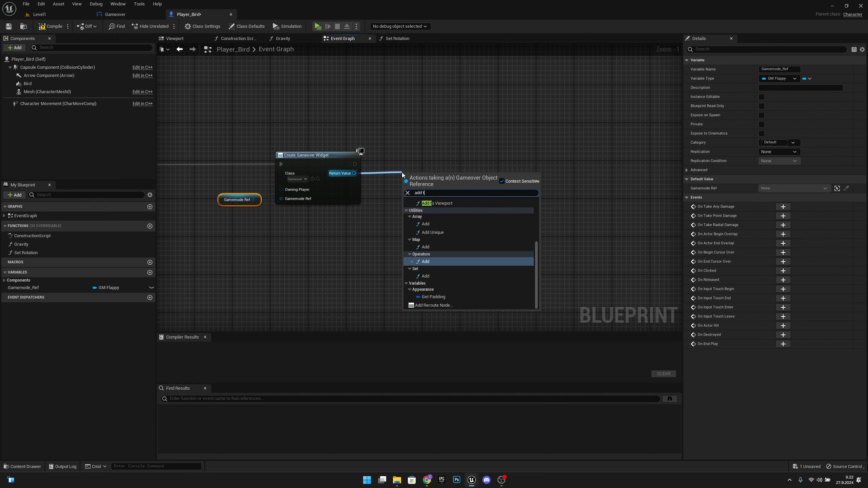
pyautogui.click(458, 203)
pyautogui.moveTo(414, 168); pyautogui.dragTo(414, 162)
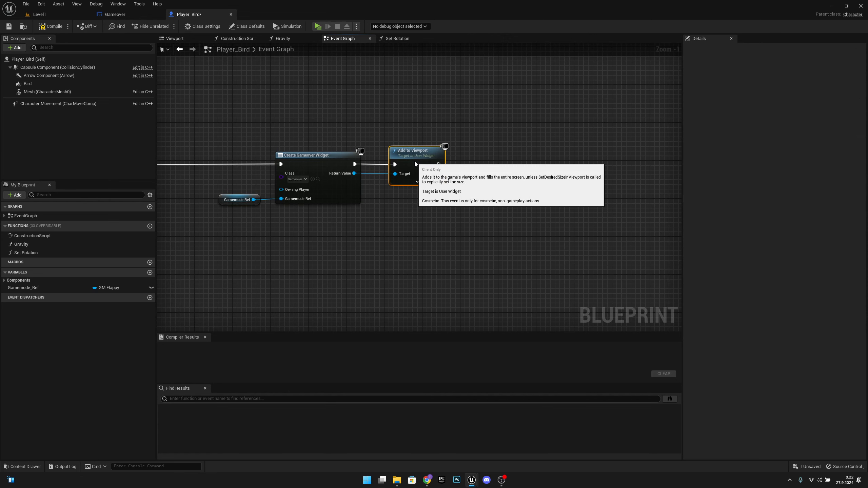
pyautogui.moveTo(475, 224)
pyautogui.mouseDown(button='right')
pyautogui.moveTo(521, 227)
pyautogui.moveTo(488, 214)
pyautogui.mouseUp(button='right')
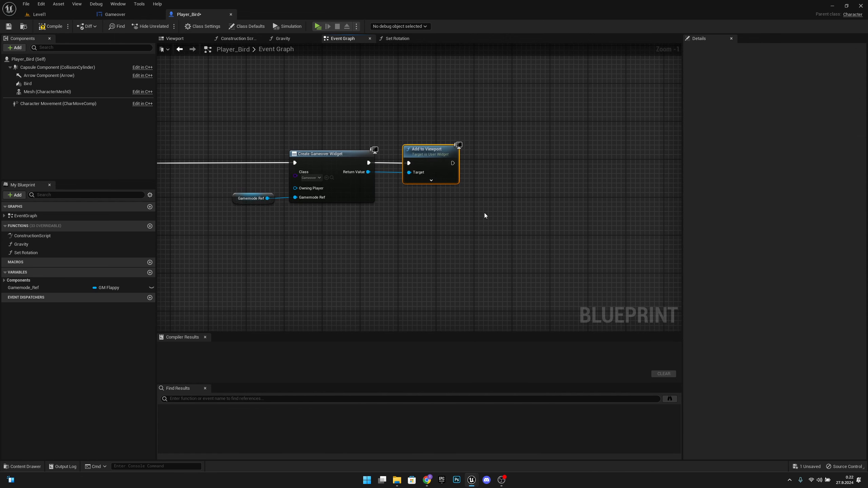
# Compile and save the Player_Bird blueprint
pyautogui.moveTo(240, 214); pyautogui.dragTo(279, 223, button='right')
pyautogui.click(50, 26)
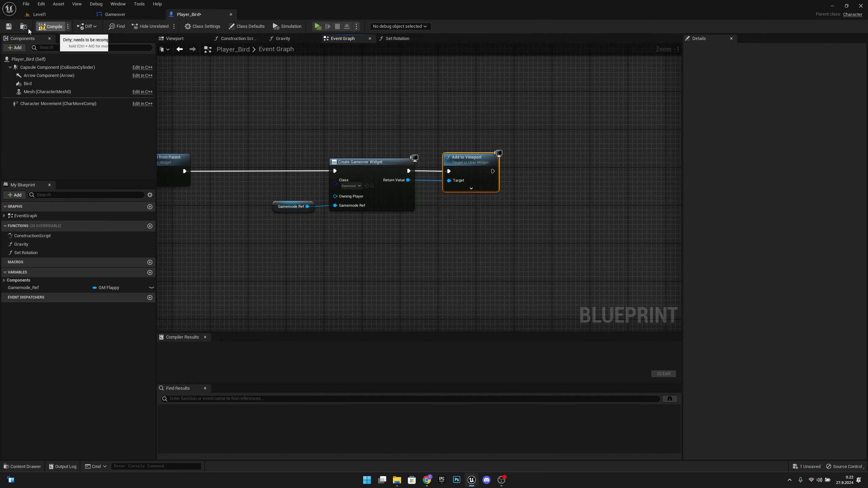
pyautogui.click(8, 26)
# In the Gameover widget's Event Graph, delete the Event Pre Construct and Event Tick nodes
pyautogui.click(123, 14)
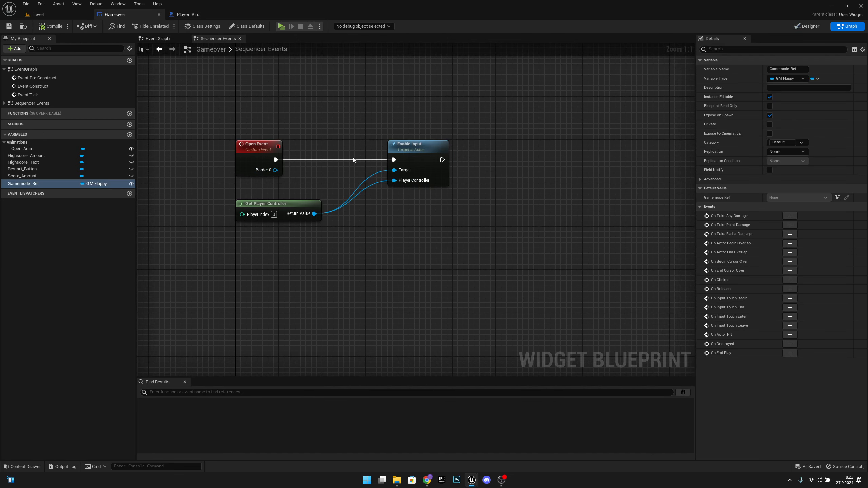
pyautogui.click(157, 38)
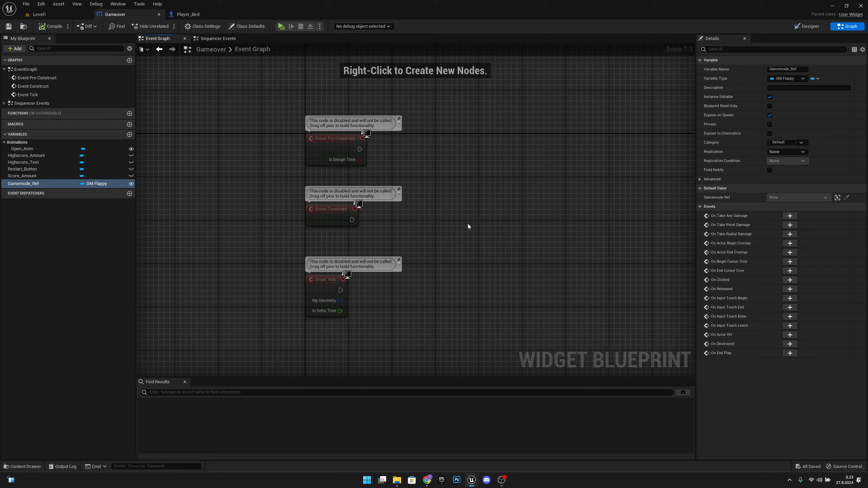
pyautogui.moveTo(368, 136); pyautogui.dragTo(251, 77)
pyautogui.press('Delete')
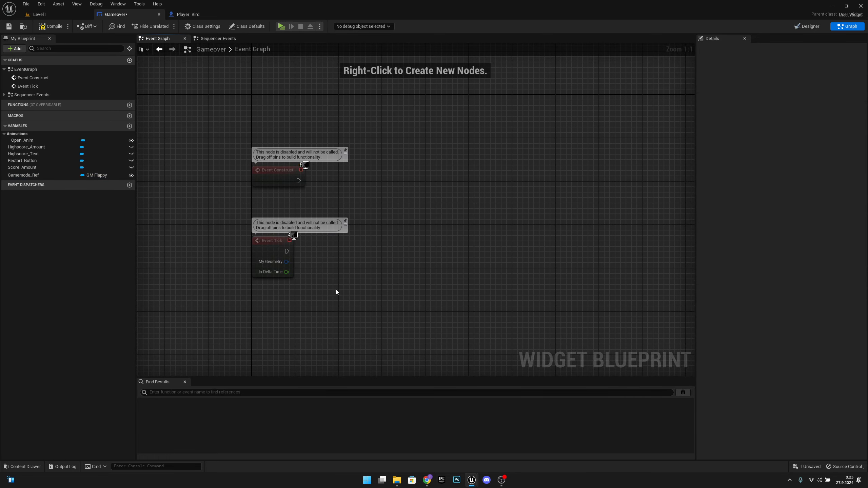
pyautogui.moveTo(336, 292); pyautogui.dragTo(214, 234)
pyautogui.press('Delete')
pyautogui.moveTo(380, 251); pyautogui.dragTo(366, 238, button='right')
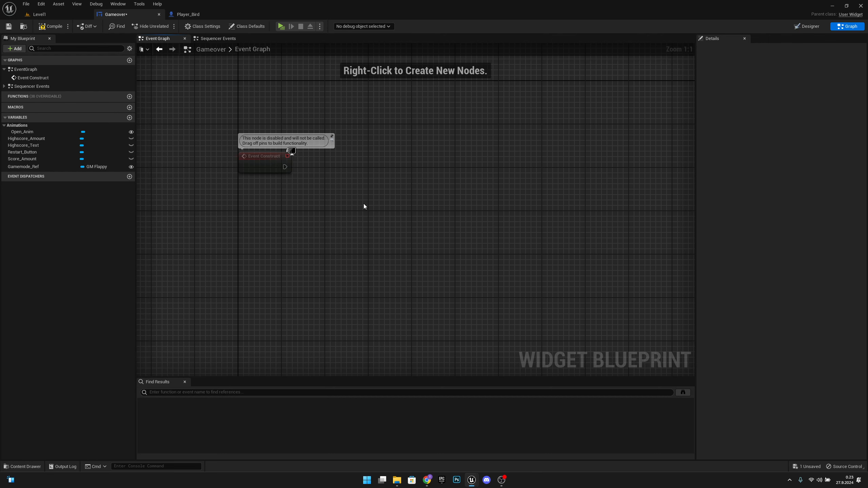
# Place an Open_Anim getter below Event Construct and feed it into the In Animation input of a new Play Animation node
pyautogui.moveTo(364, 203); pyautogui.dragTo(366, 191, button='right')
pyautogui.moveTo(40, 133); pyautogui.dragTo(289, 187)
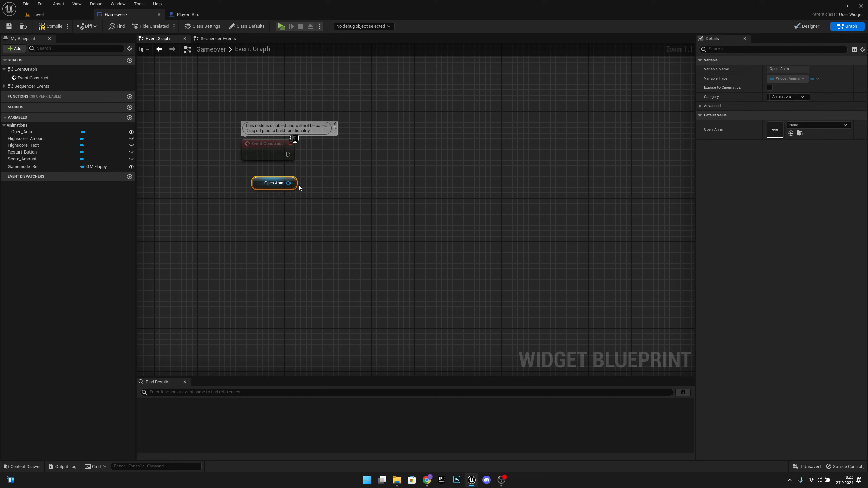
pyautogui.write('play ani')
pyautogui.moveTo(348, 166); pyautogui.dragTo(389, 143)
pyautogui.press('Return')
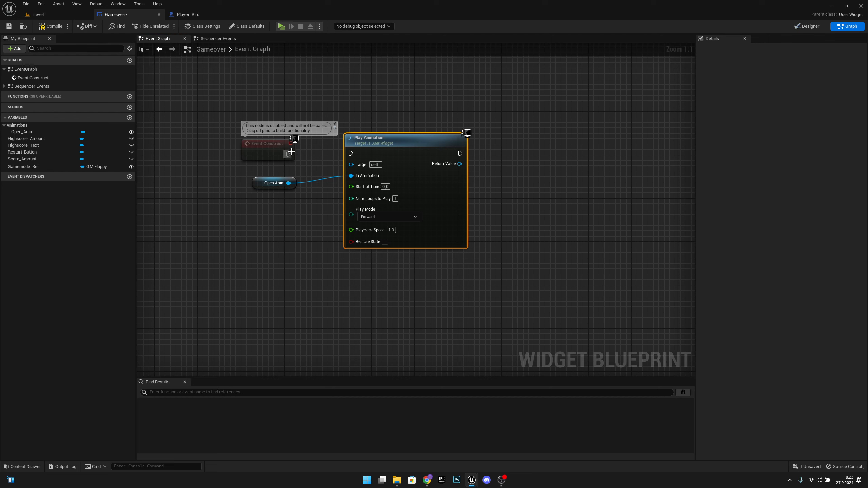
# Connect Event Construct's execution output to Play Animation, and compile and save the Gameover widget
pyautogui.moveTo(288, 154); pyautogui.dragTo(350, 156)
pyautogui.moveTo(391, 126); pyautogui.dragTo(281, 151)
pyautogui.click(379, 106)
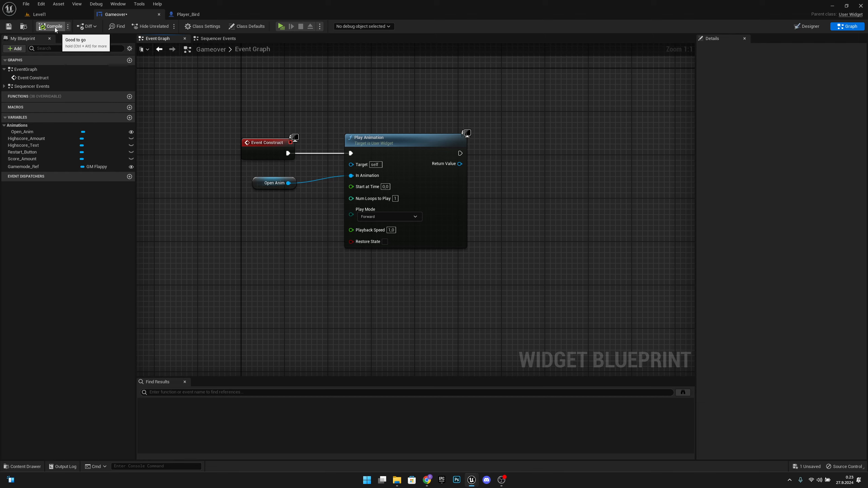
pyautogui.click(8, 27)
# Play Level1 in a new window and let the bird die to test the Gameover panel's opening animation
pyautogui.click(39, 13)
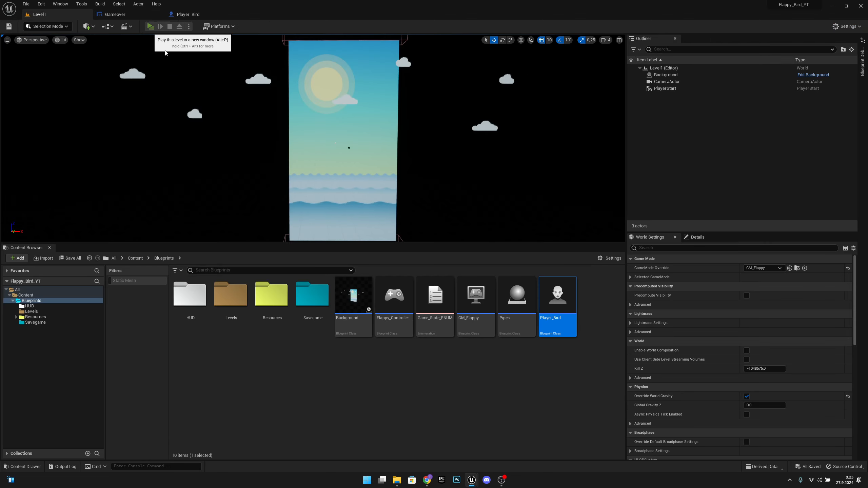
pyautogui.click(150, 27)
pyautogui.click(478, 266)
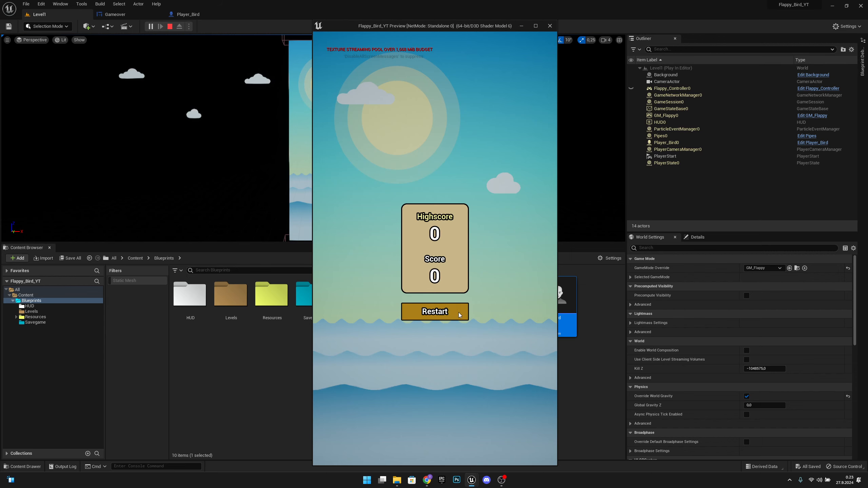
pyautogui.click(503, 480)
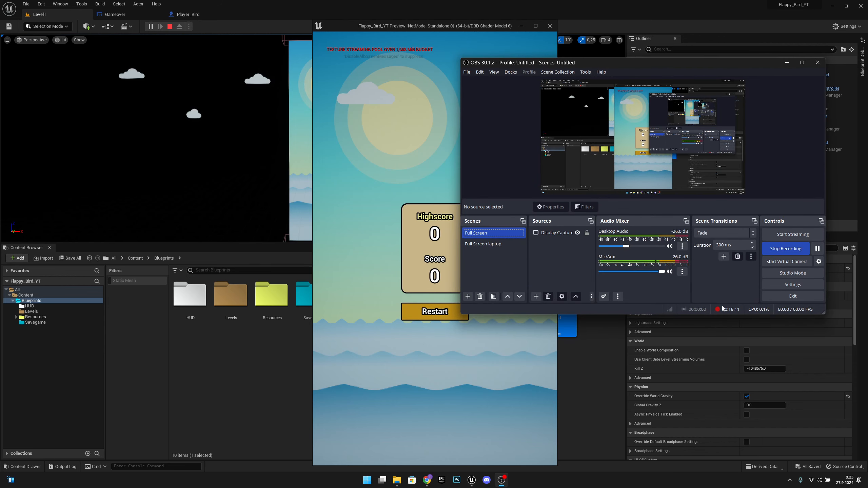
pyautogui.click(536, 417)
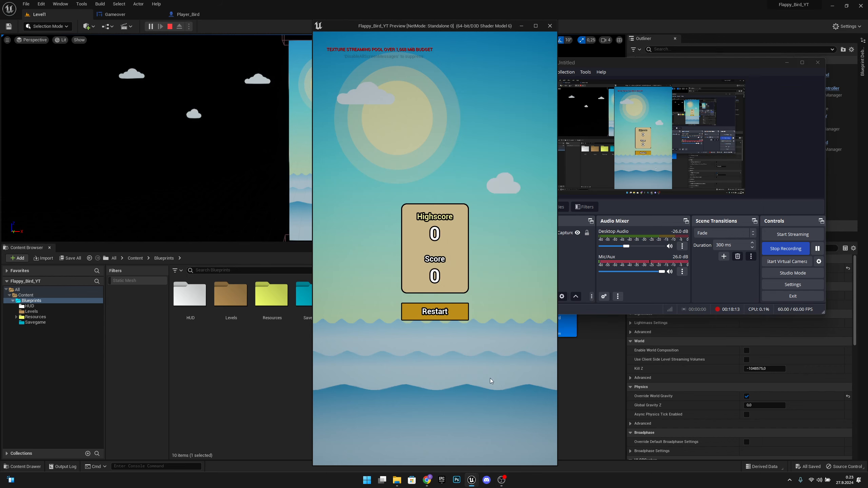